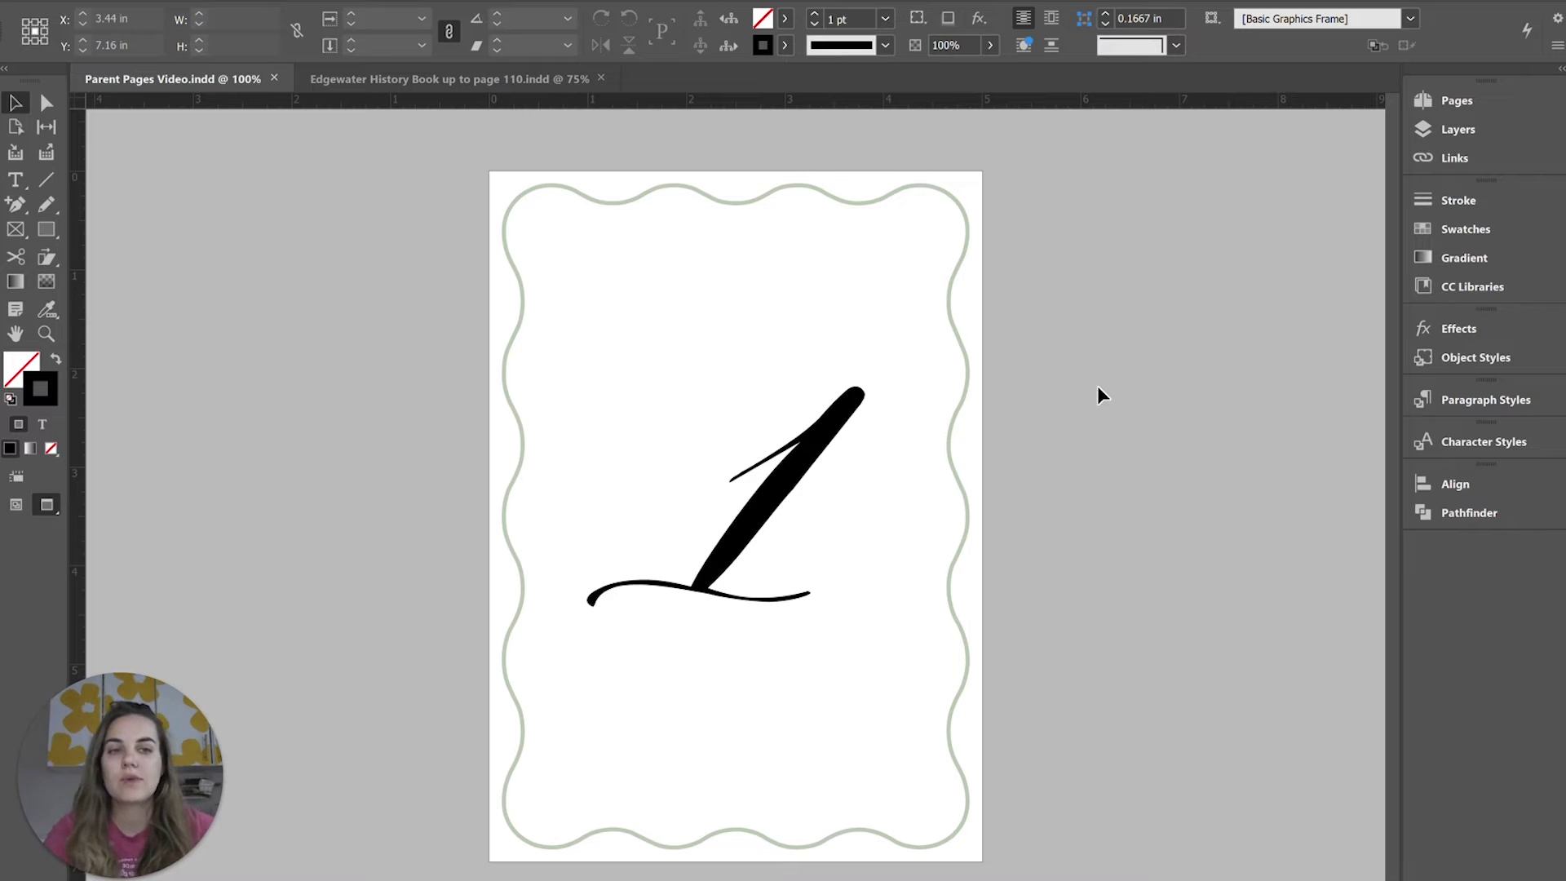
# Browse the Pages panel, jumping to page 10 and back to page 1.
pyautogui.scroll(-20, 1127, 413)
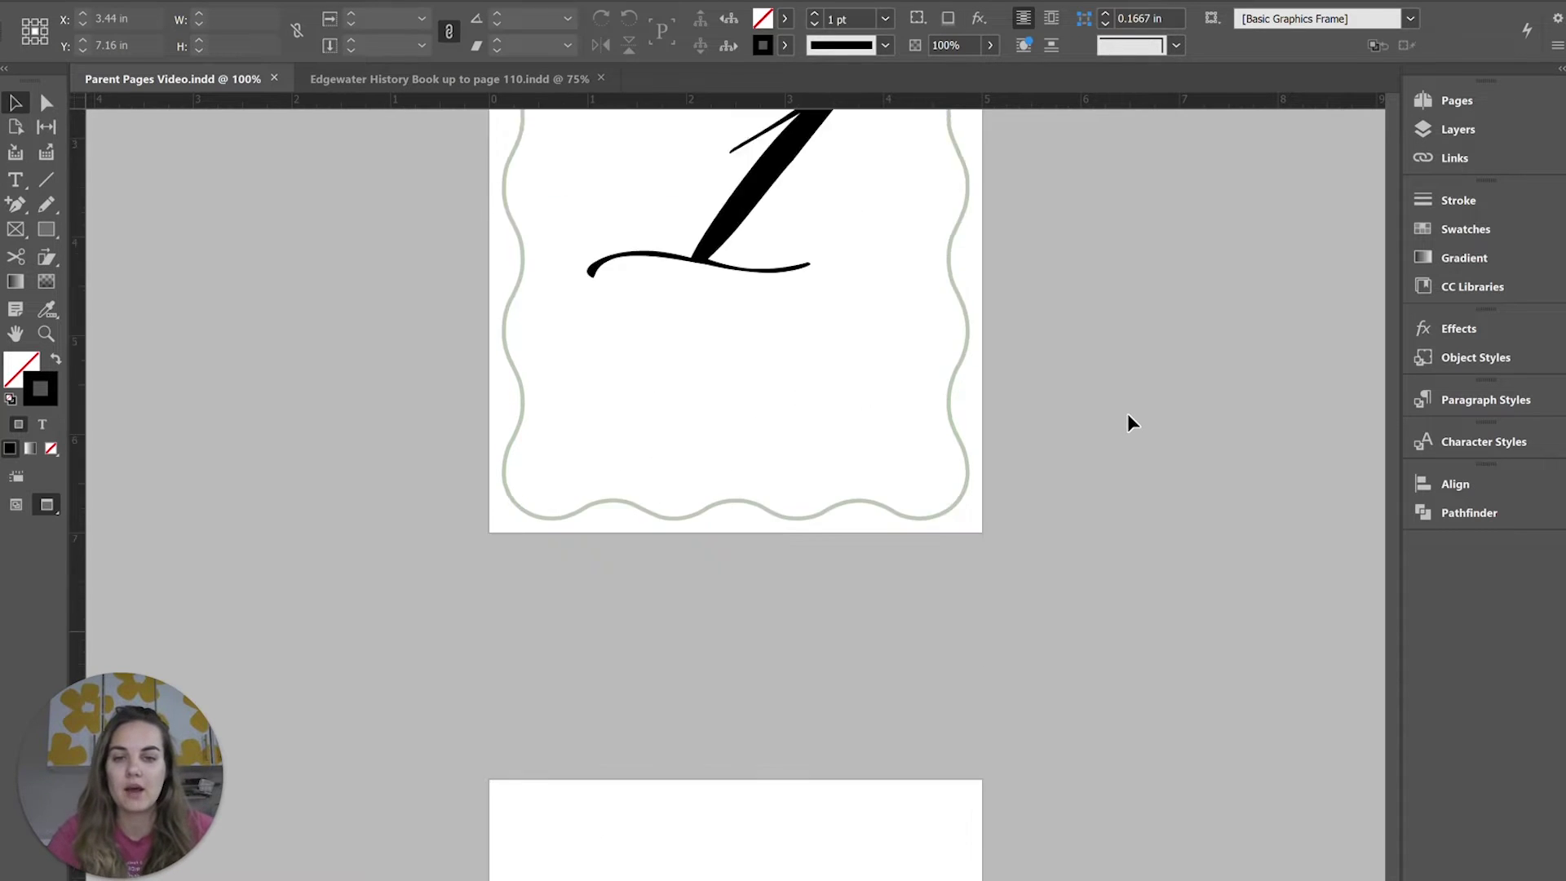
pyautogui.scroll(-10, 1127, 413)
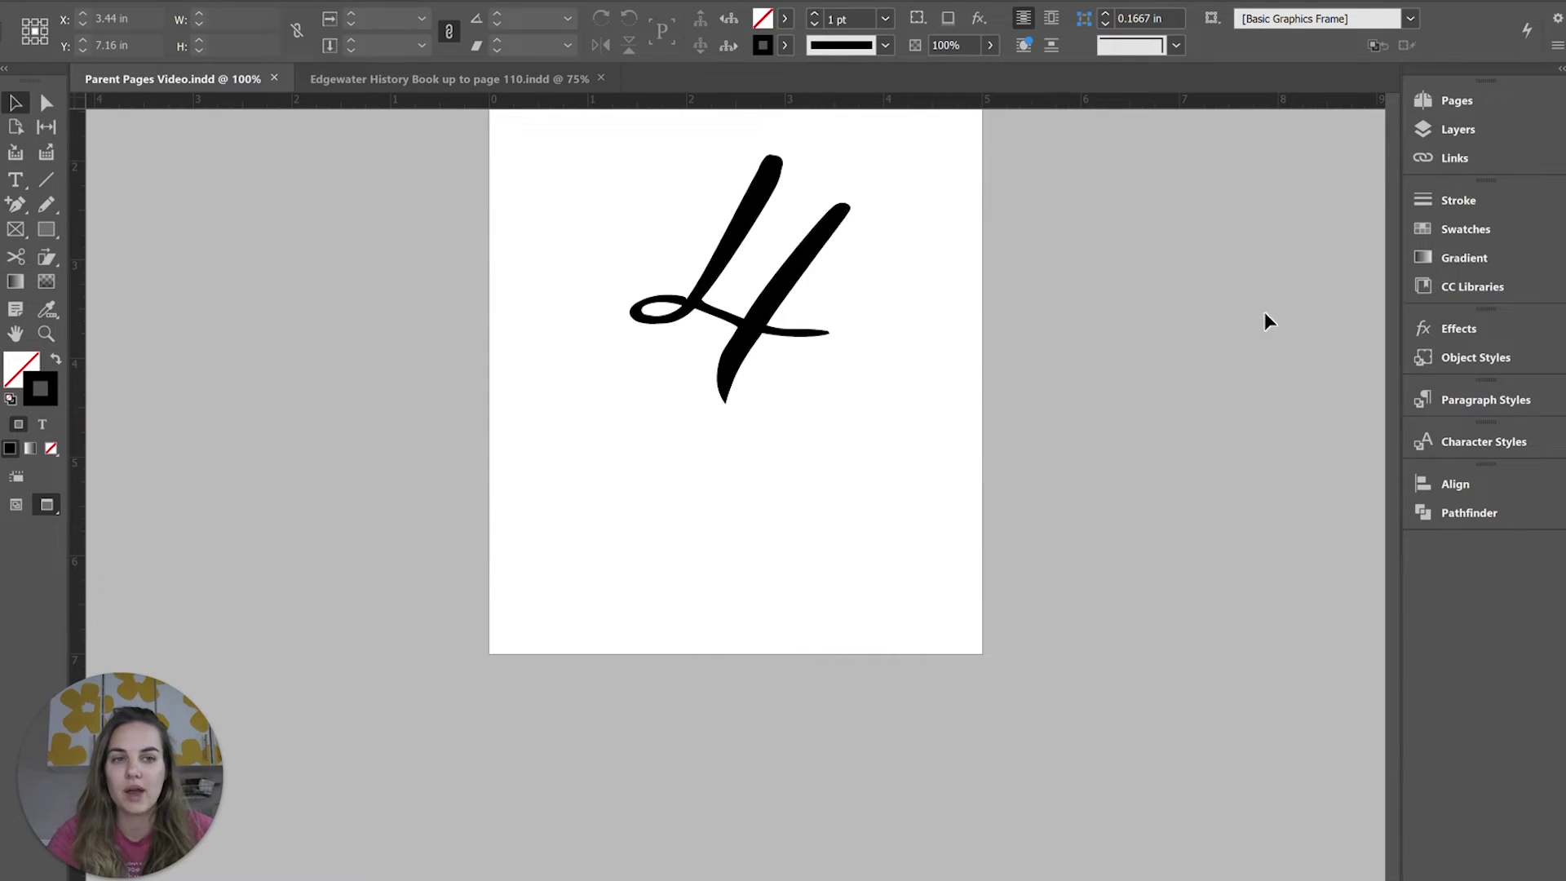
pyautogui.click(1436, 104)
pyautogui.scroll(-5, 1280, 472)
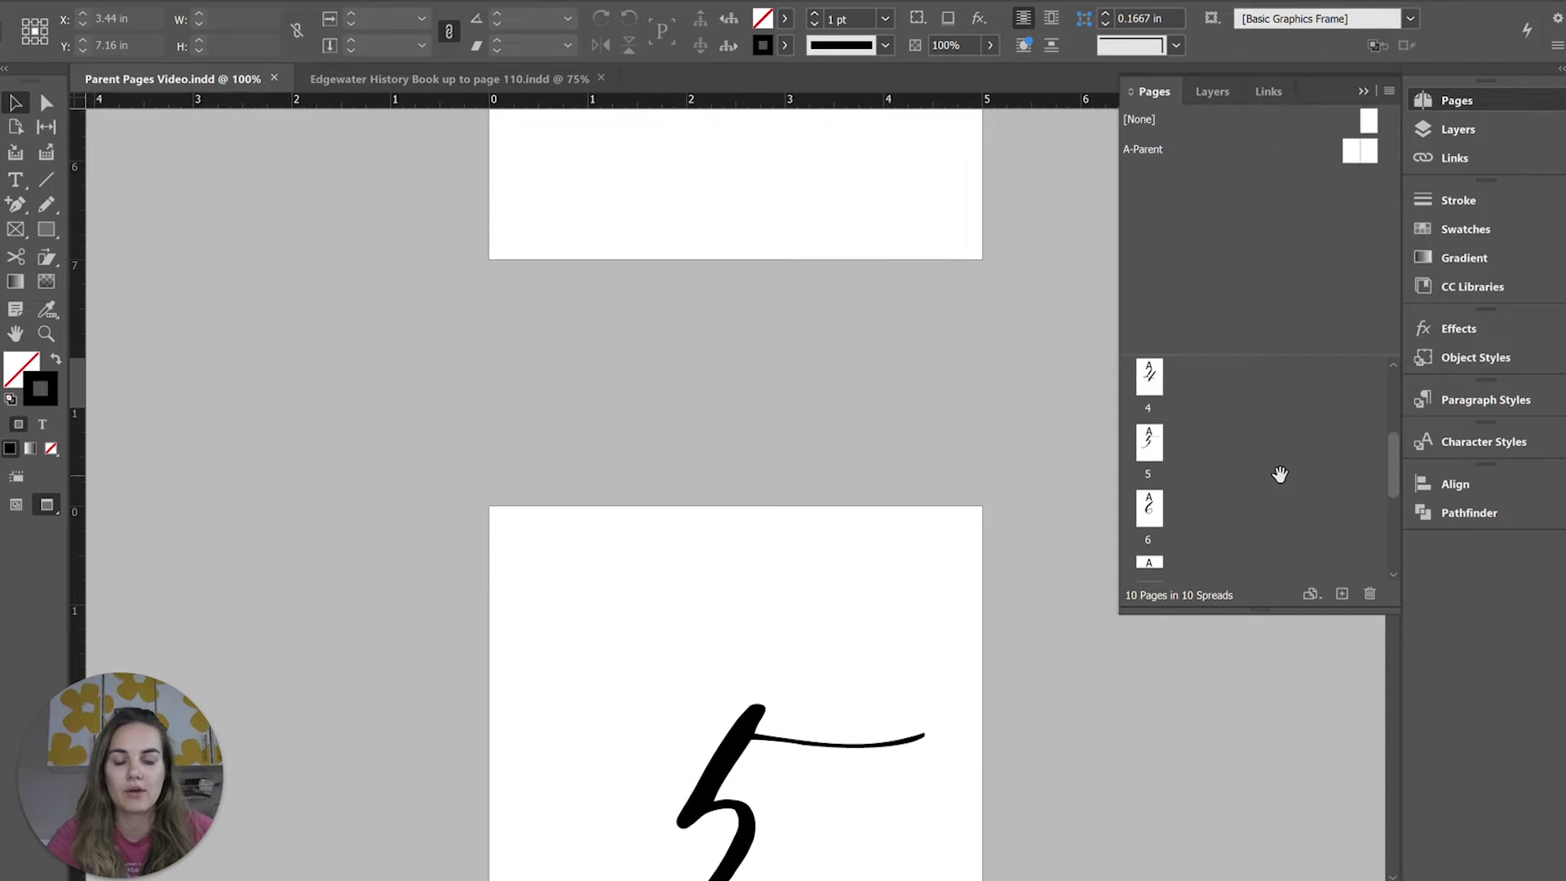
pyautogui.click(1148, 542)
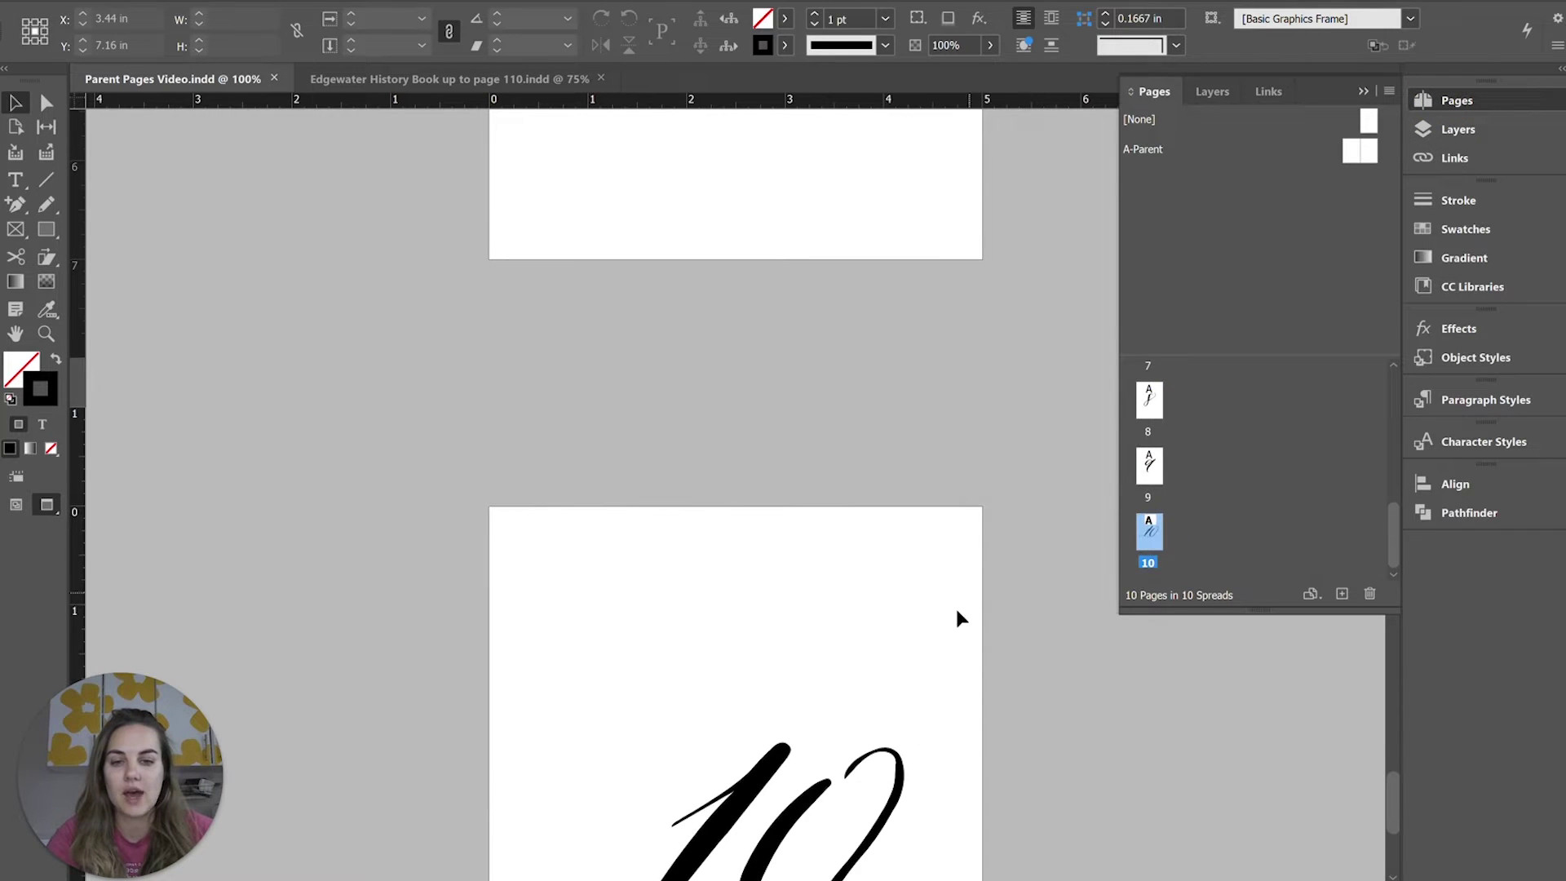
pyautogui.scroll(4, 1004, 567)
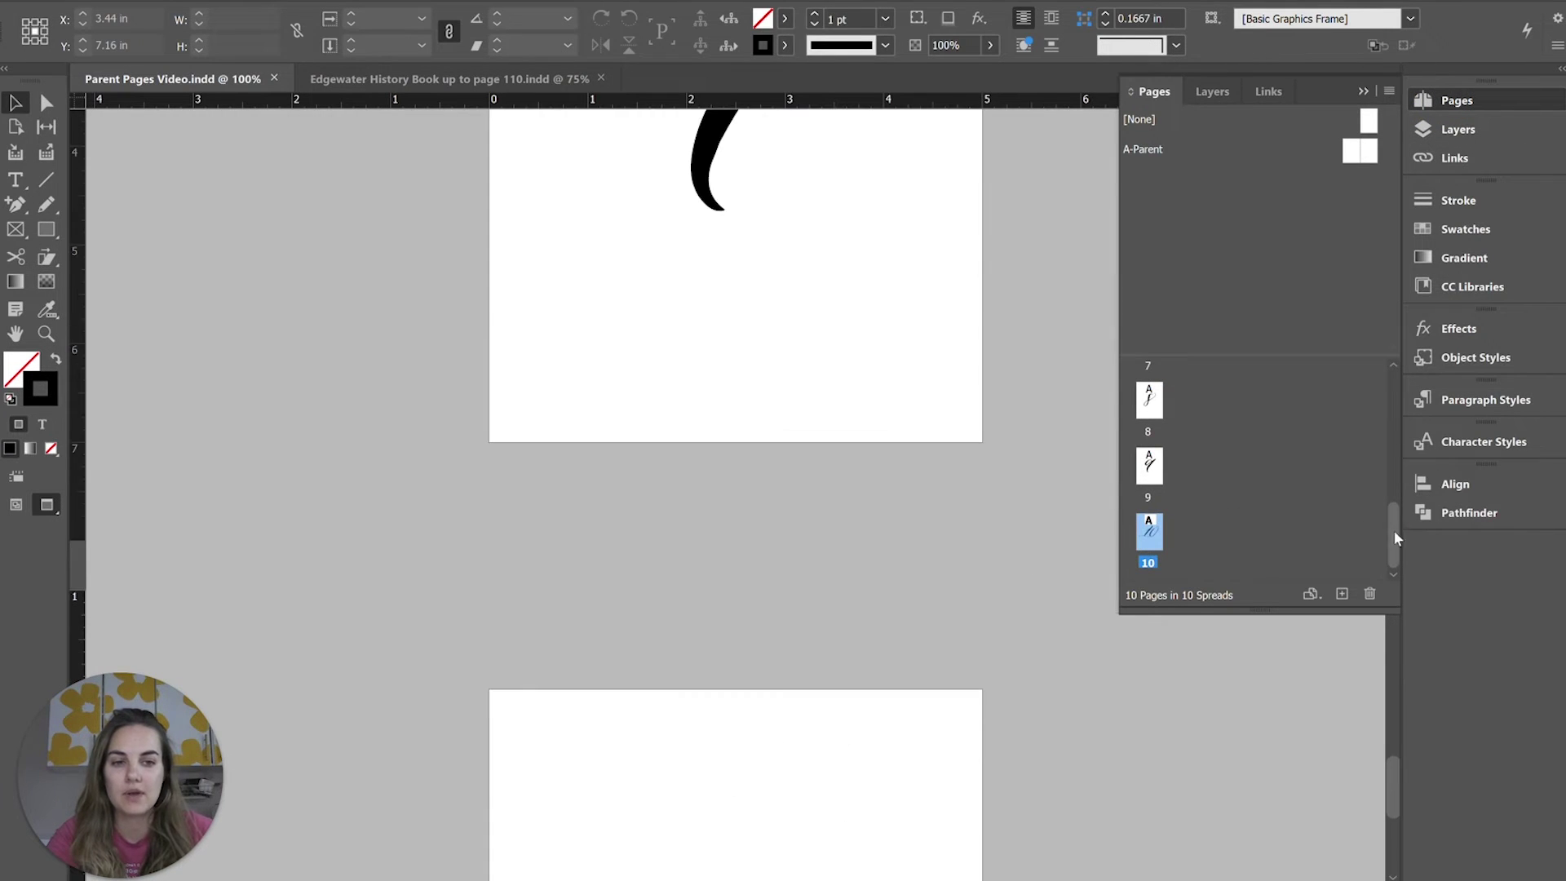
pyautogui.moveTo(1393, 530); pyautogui.dragTo(1398, 371)
pyautogui.click(1157, 396)
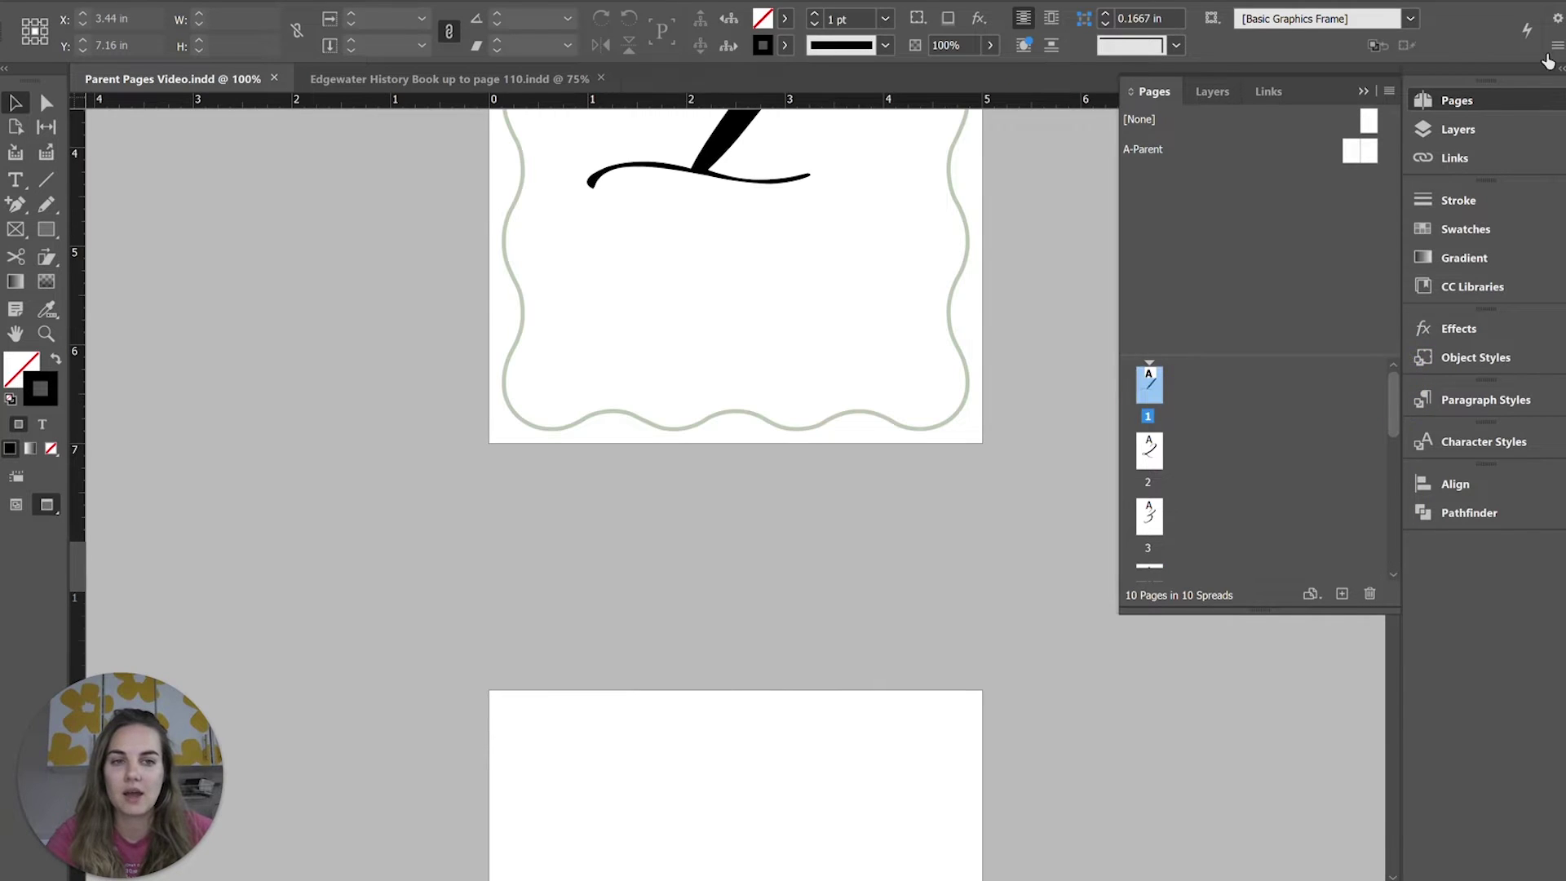
pyautogui.click(1363, 90)
# Select page 1's wavy border, then deselect it.
pyautogui.scroll(2, 1167, 433)
pyautogui.scroll(2, 1167, 433)
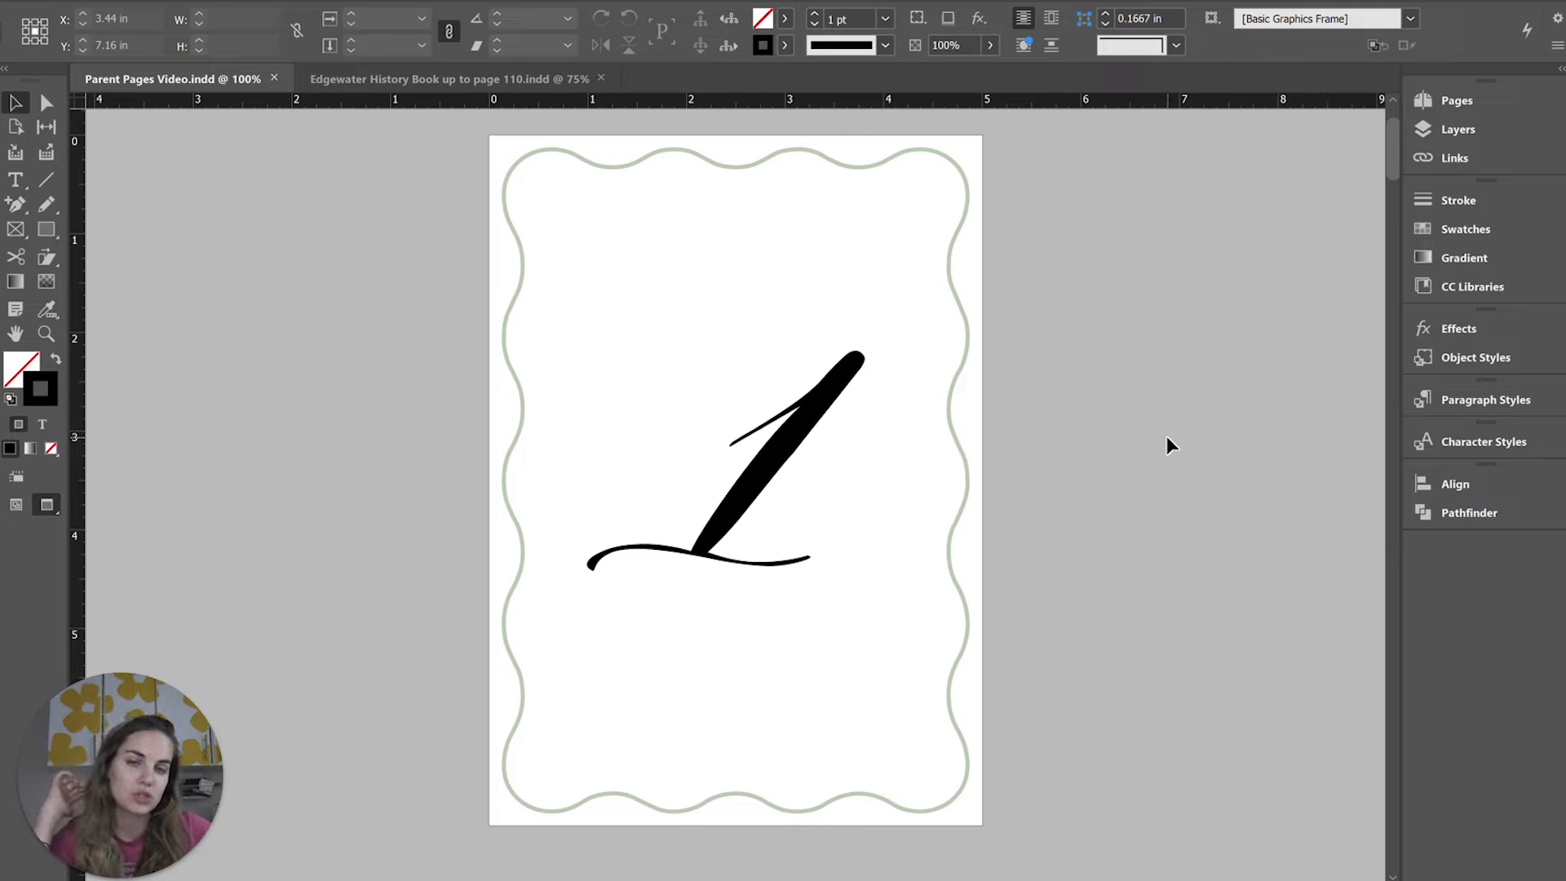
pyautogui.click(968, 181)
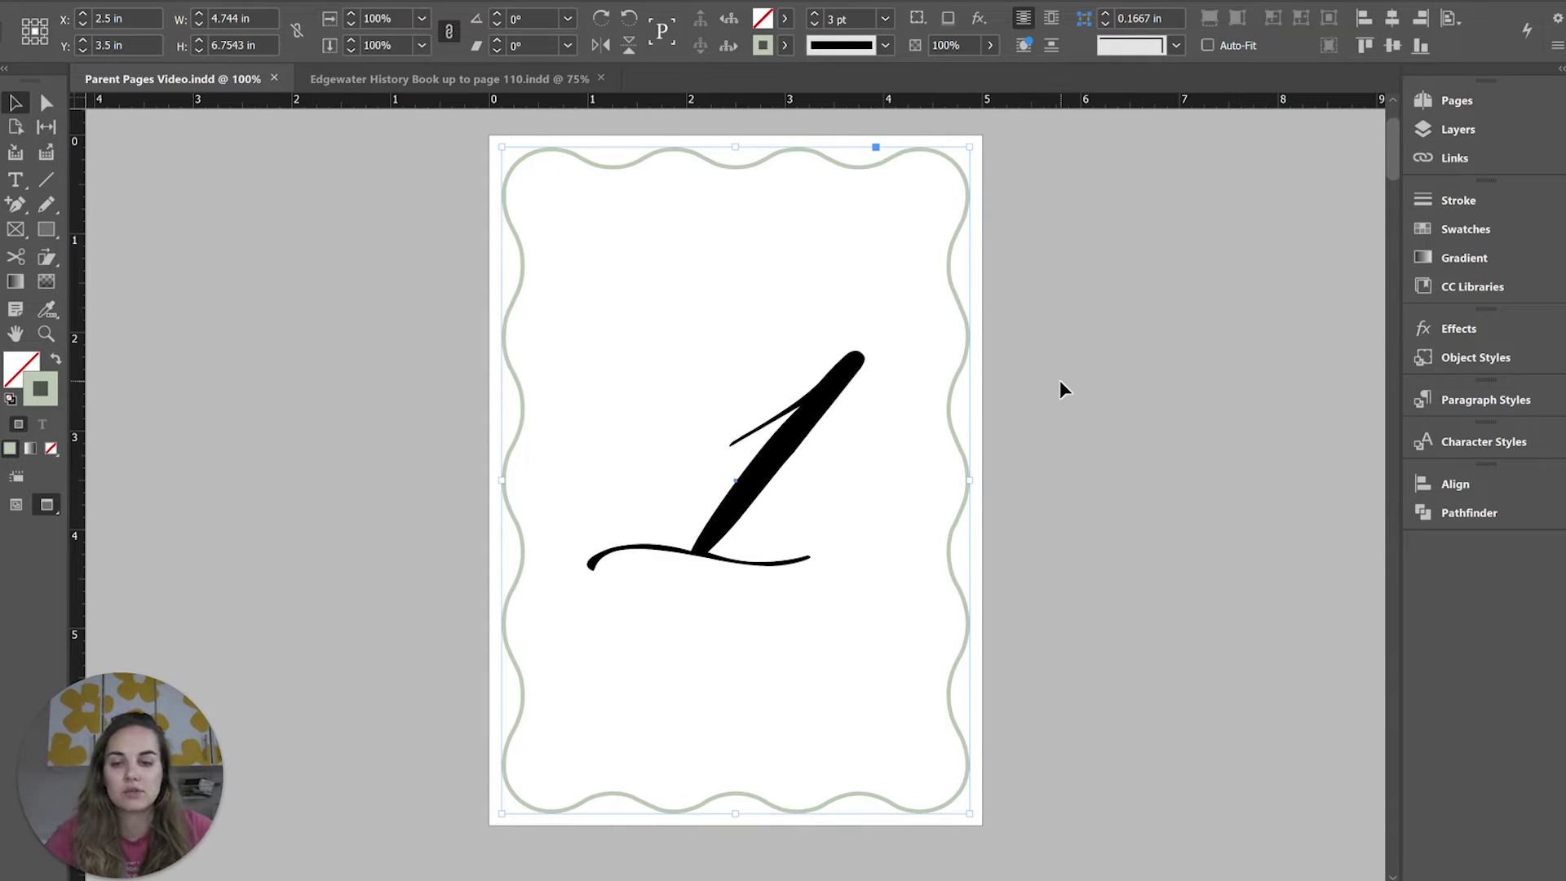
pyautogui.scroll(-1, 932, 380)
pyautogui.scroll(-5, 932, 381)
pyautogui.click(905, 312)
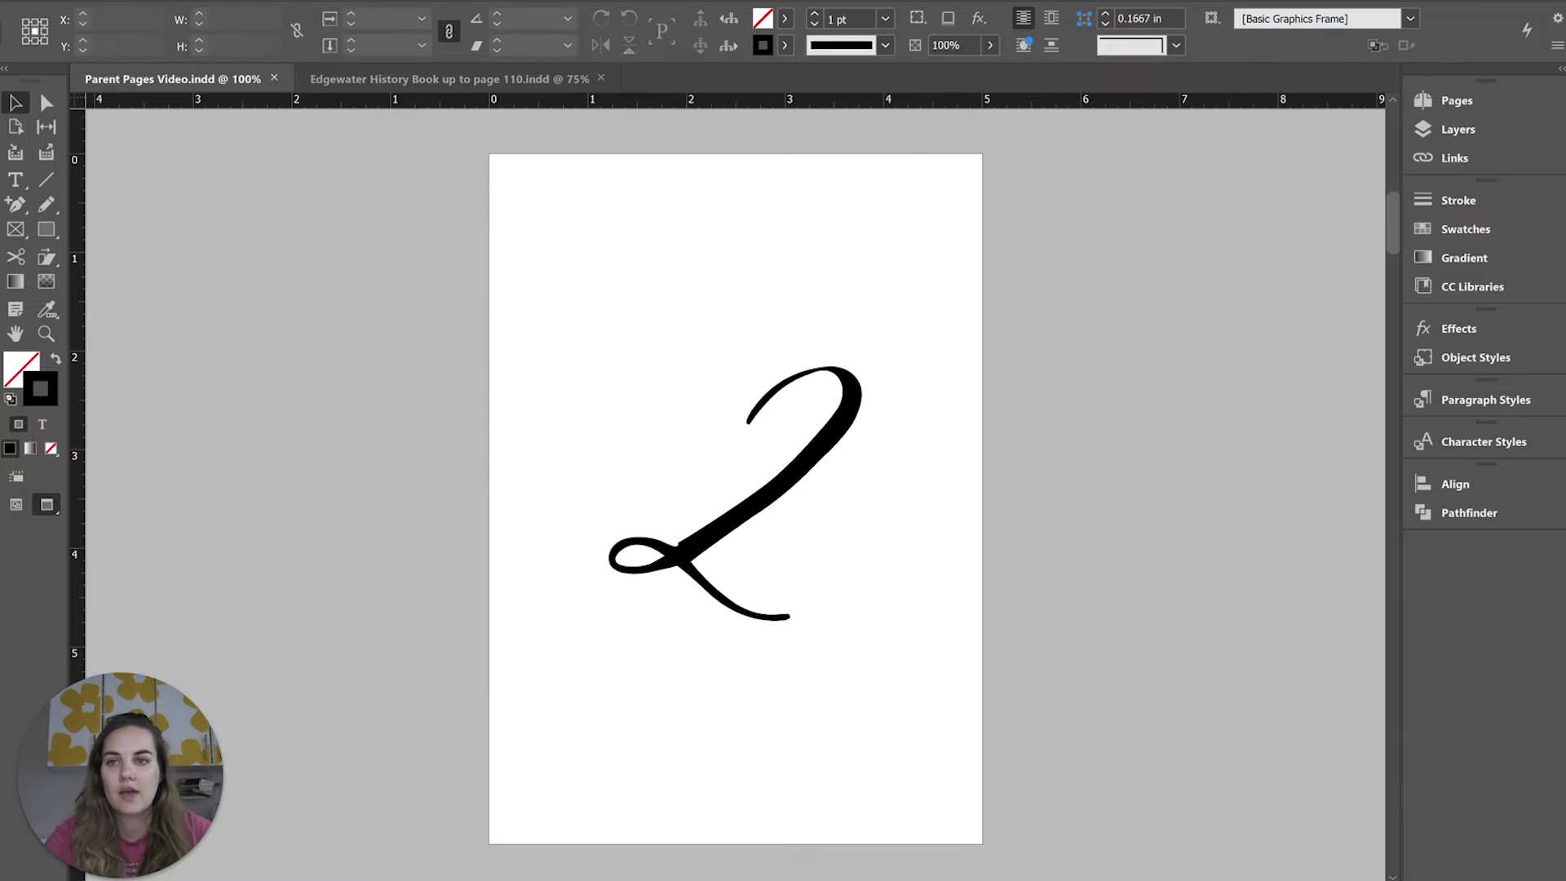
# Paste the wavy border in place onto page 2, then delete that copy.
pyautogui.click(149, 3)
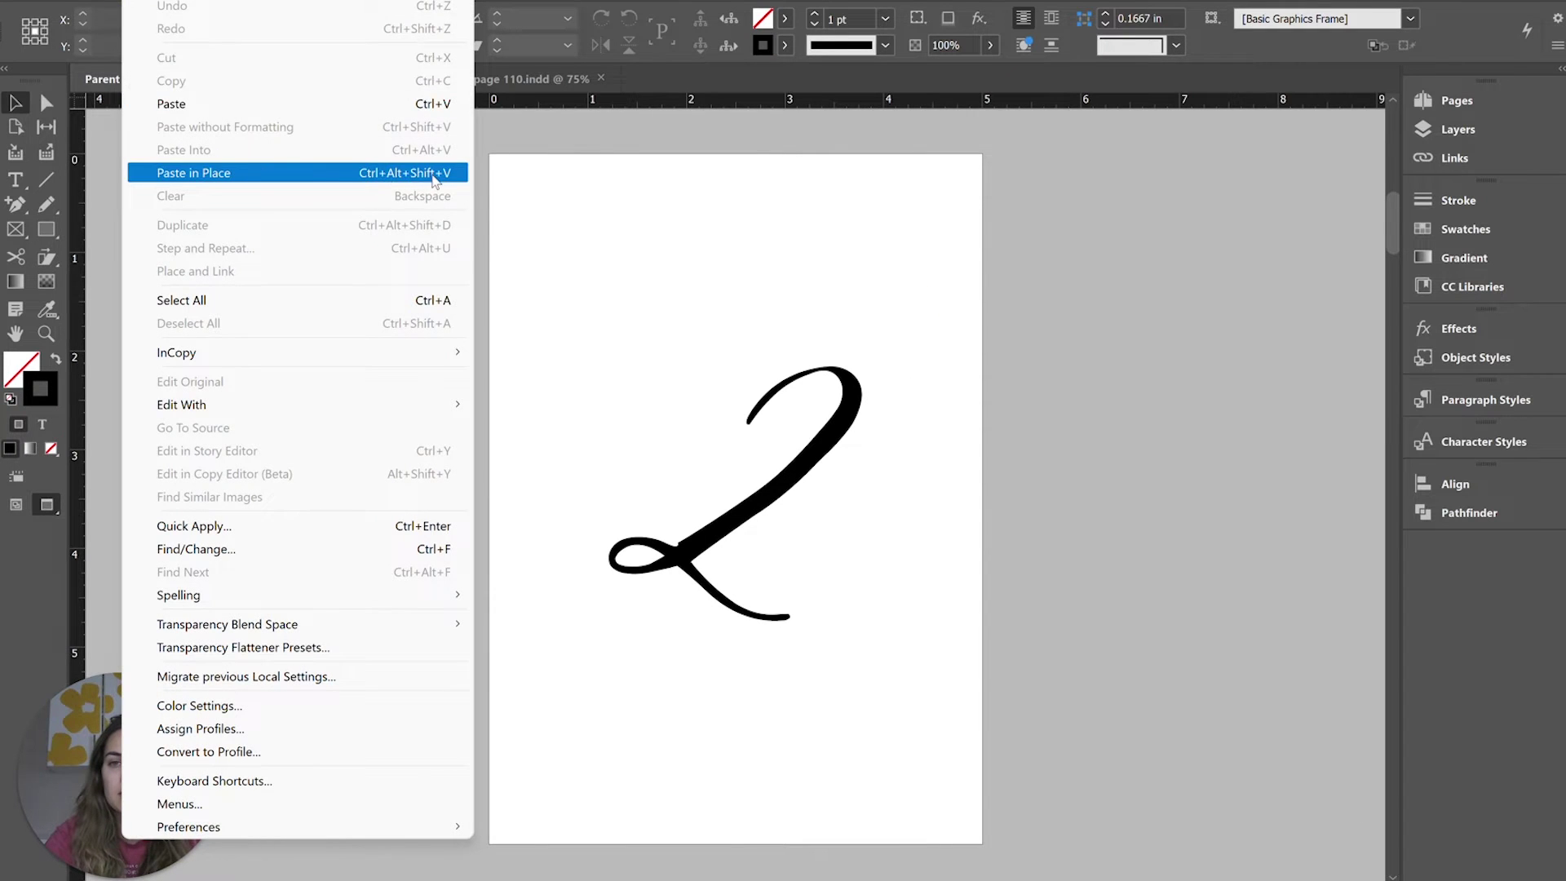
pyautogui.click(261, 173)
pyautogui.click(1117, 261)
pyautogui.click(845, 196)
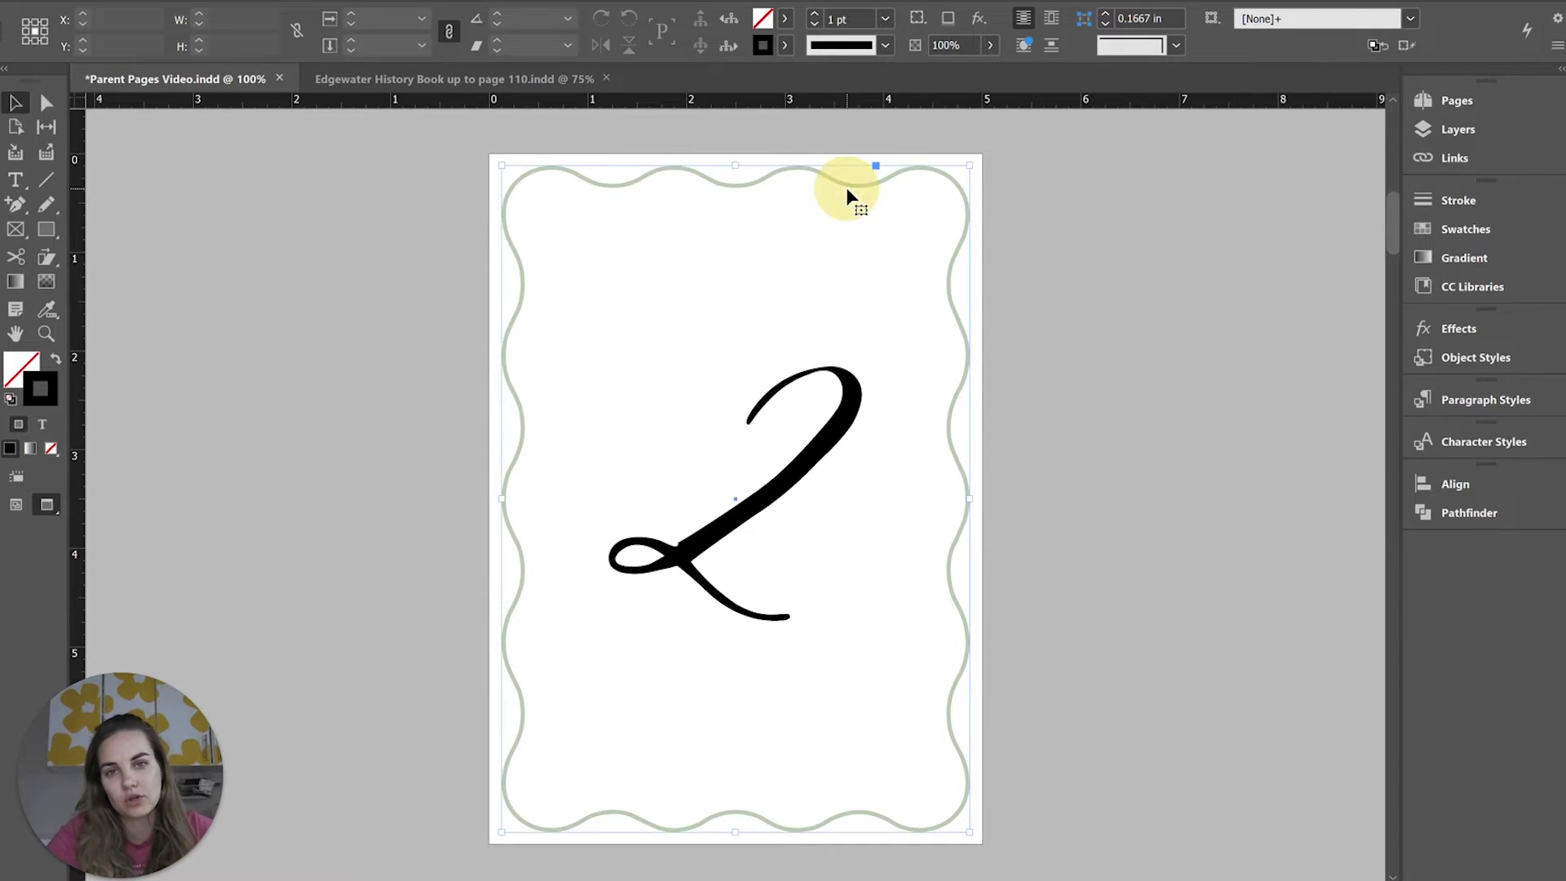
pyautogui.press('Delete')
# Open the A-Parent parent page for editing from the Pages panel.
pyautogui.scroll(10, 937, 290)
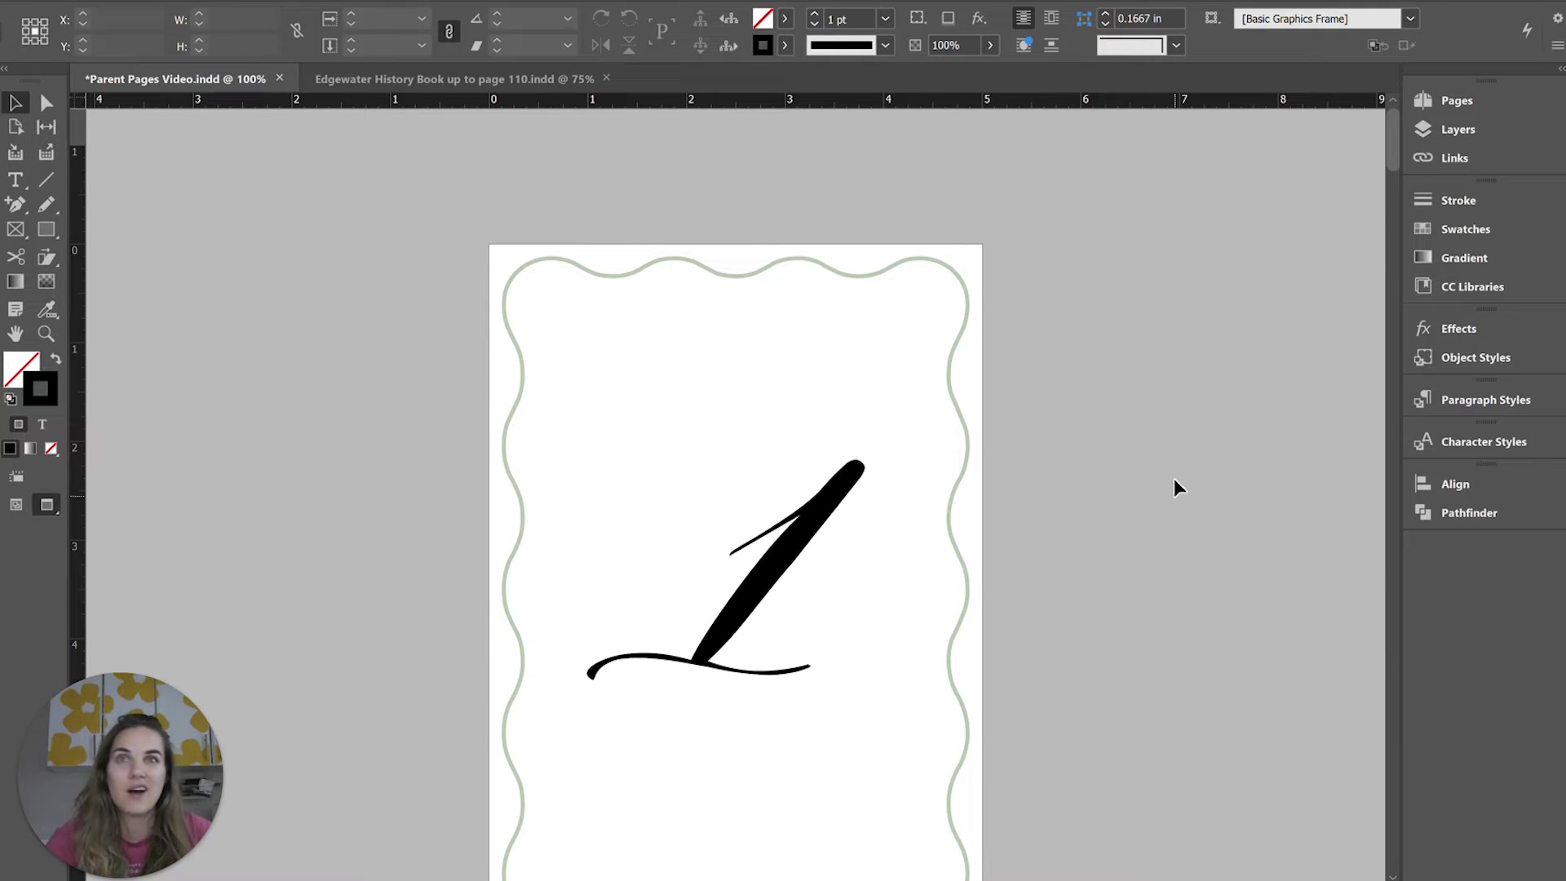
pyautogui.scroll(-3, 1168, 448)
pyautogui.scroll(1, 1165, 437)
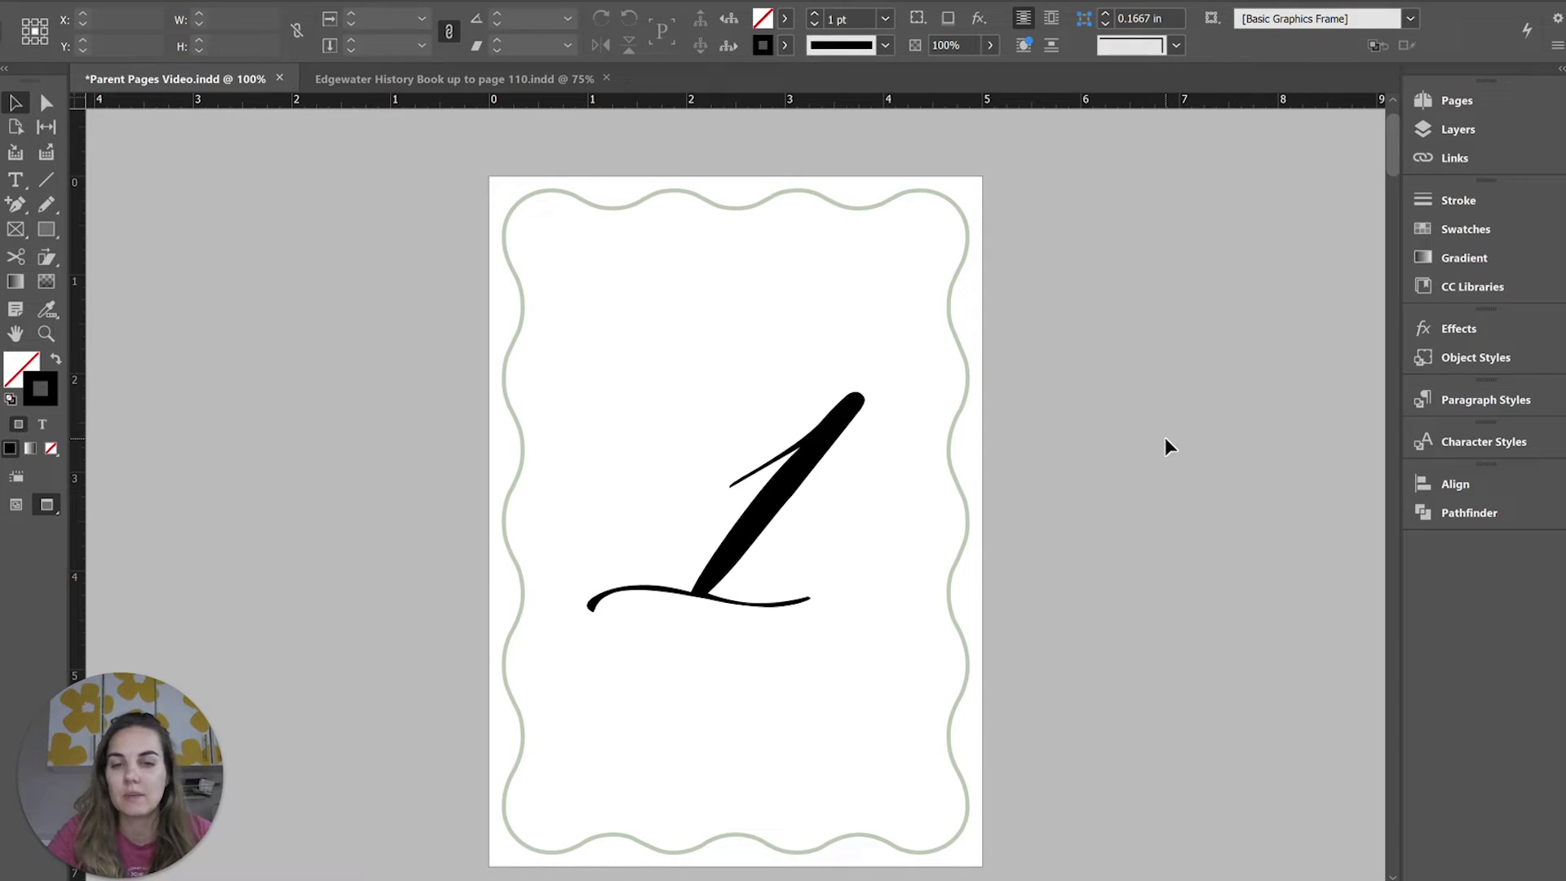
pyautogui.click(1469, 100)
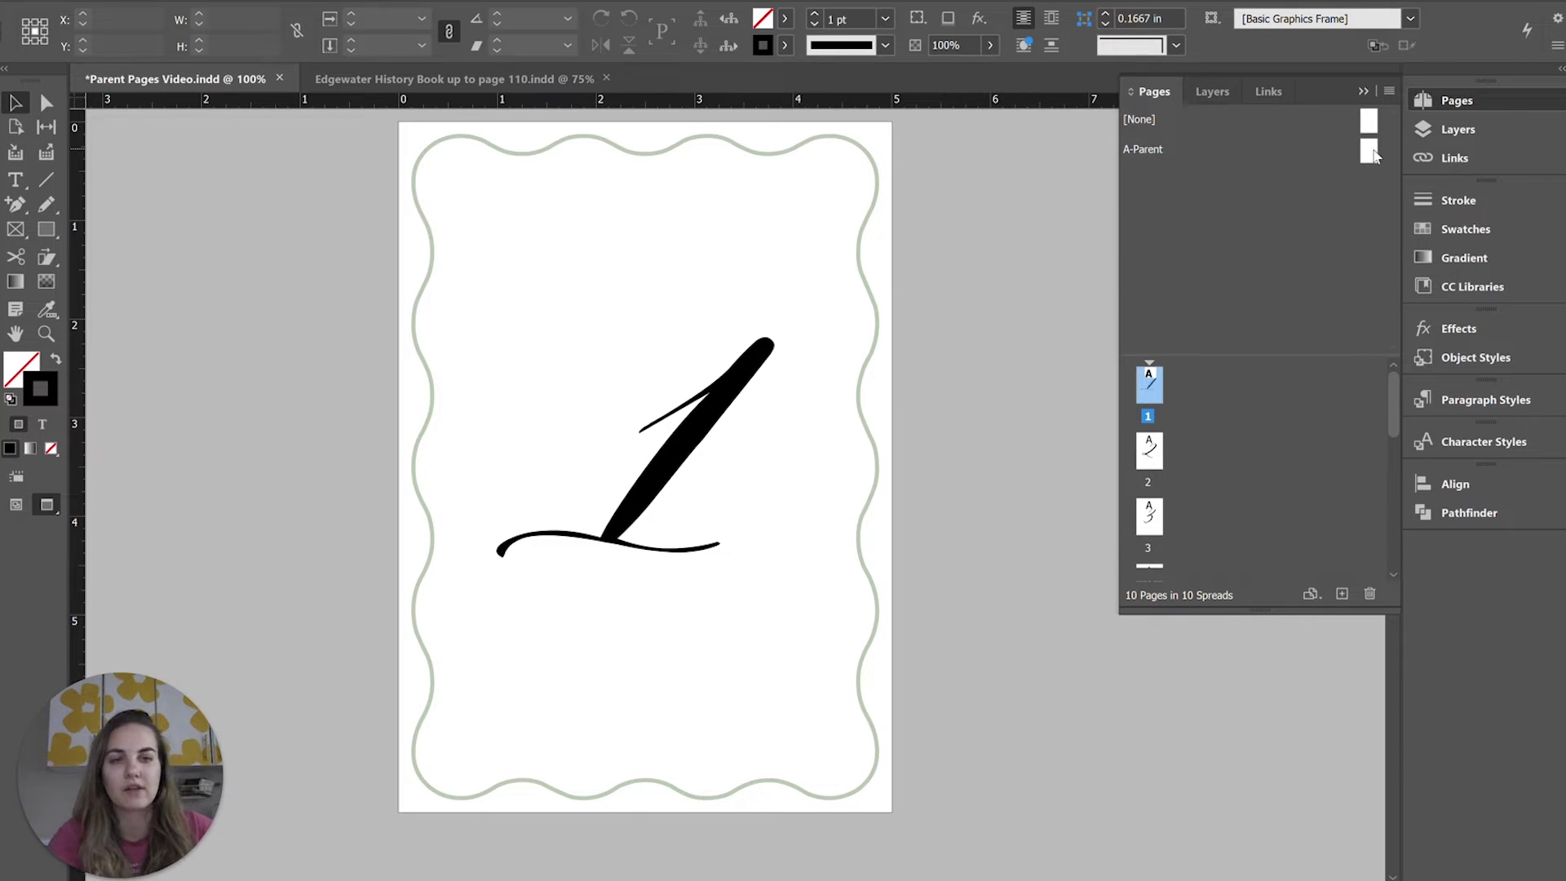
pyautogui.doubleClick(1369, 152)
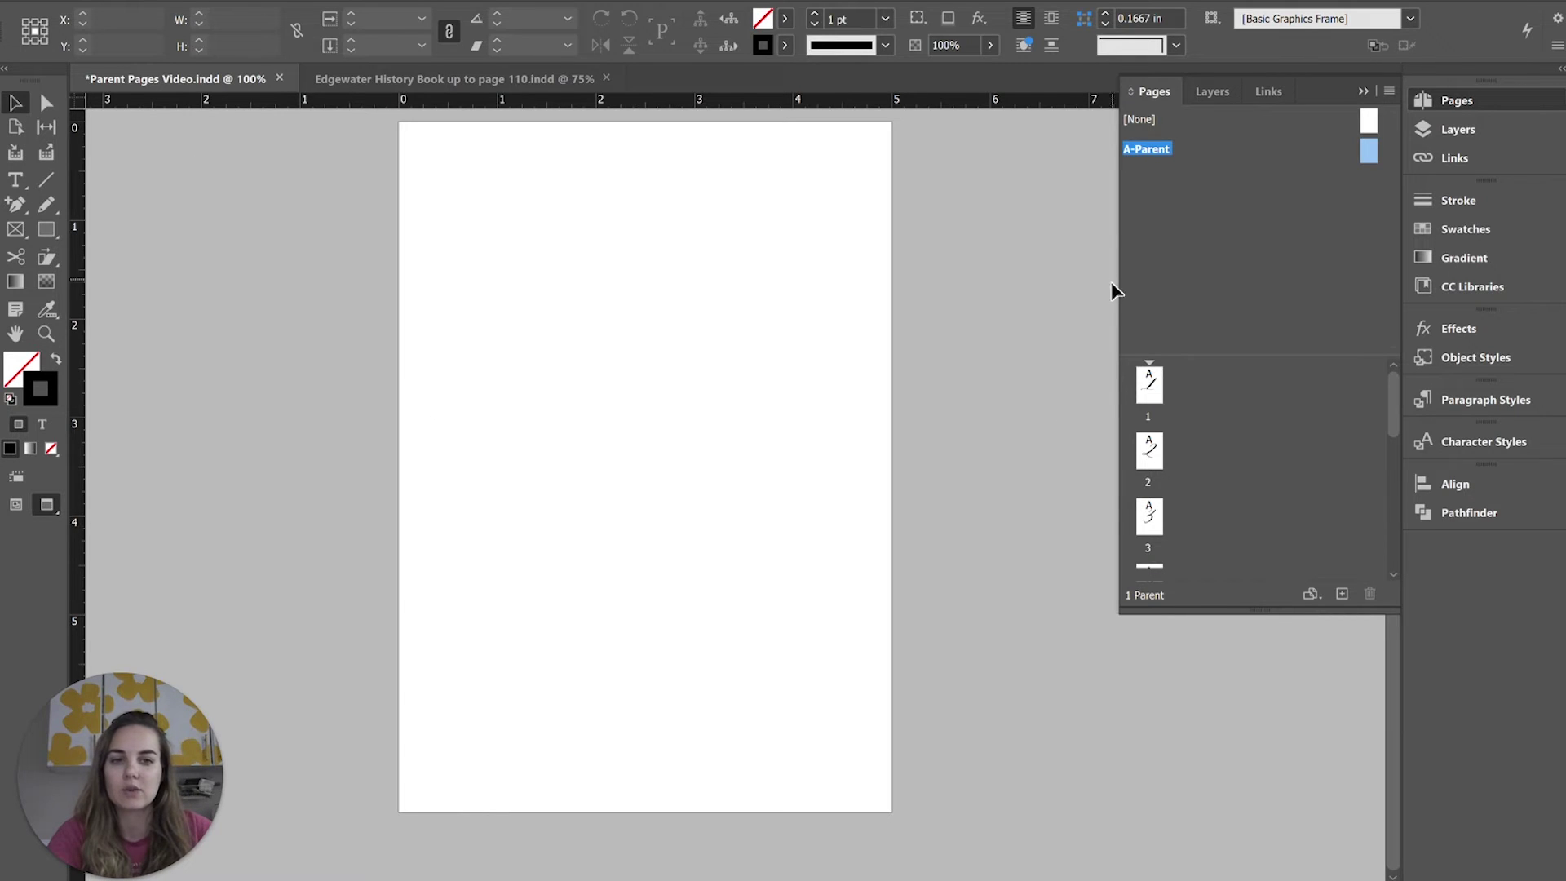
# Cut the wavy border from page 1 and paste it in place on A-Parent.
pyautogui.doubleClick(1154, 394)
pyautogui.keyDown('ctrl'); pyautogui.keyDown('shift'); pyautogui.click(869, 159); pyautogui.keyUp('shift'); pyautogui.keyUp('ctrl')
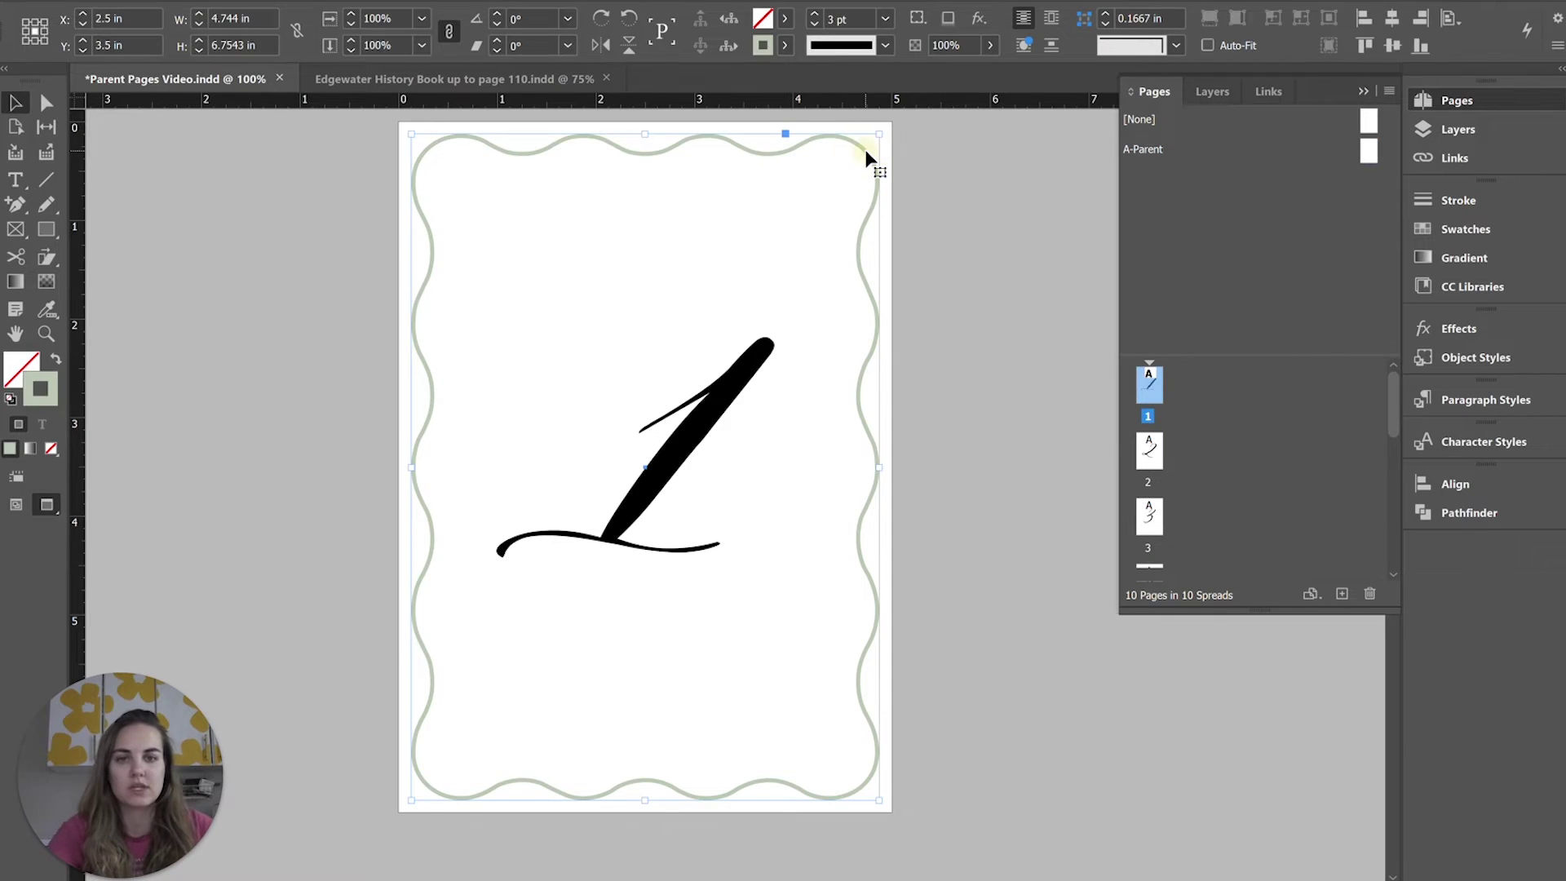
pyautogui.press('Delete')
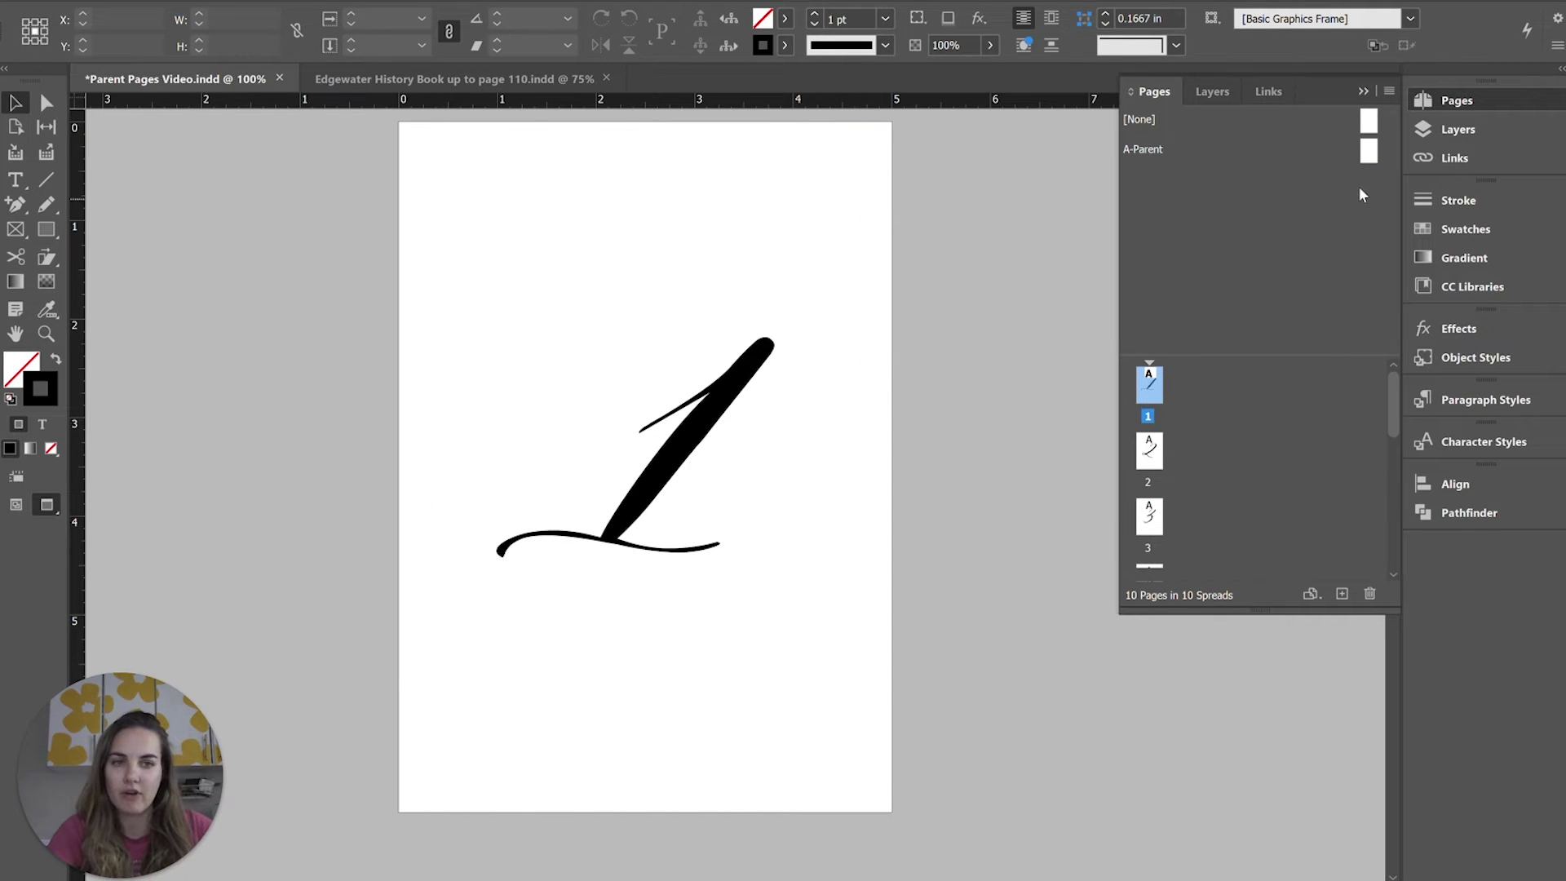
pyautogui.doubleClick(1368, 150)
pyautogui.click(139, 2)
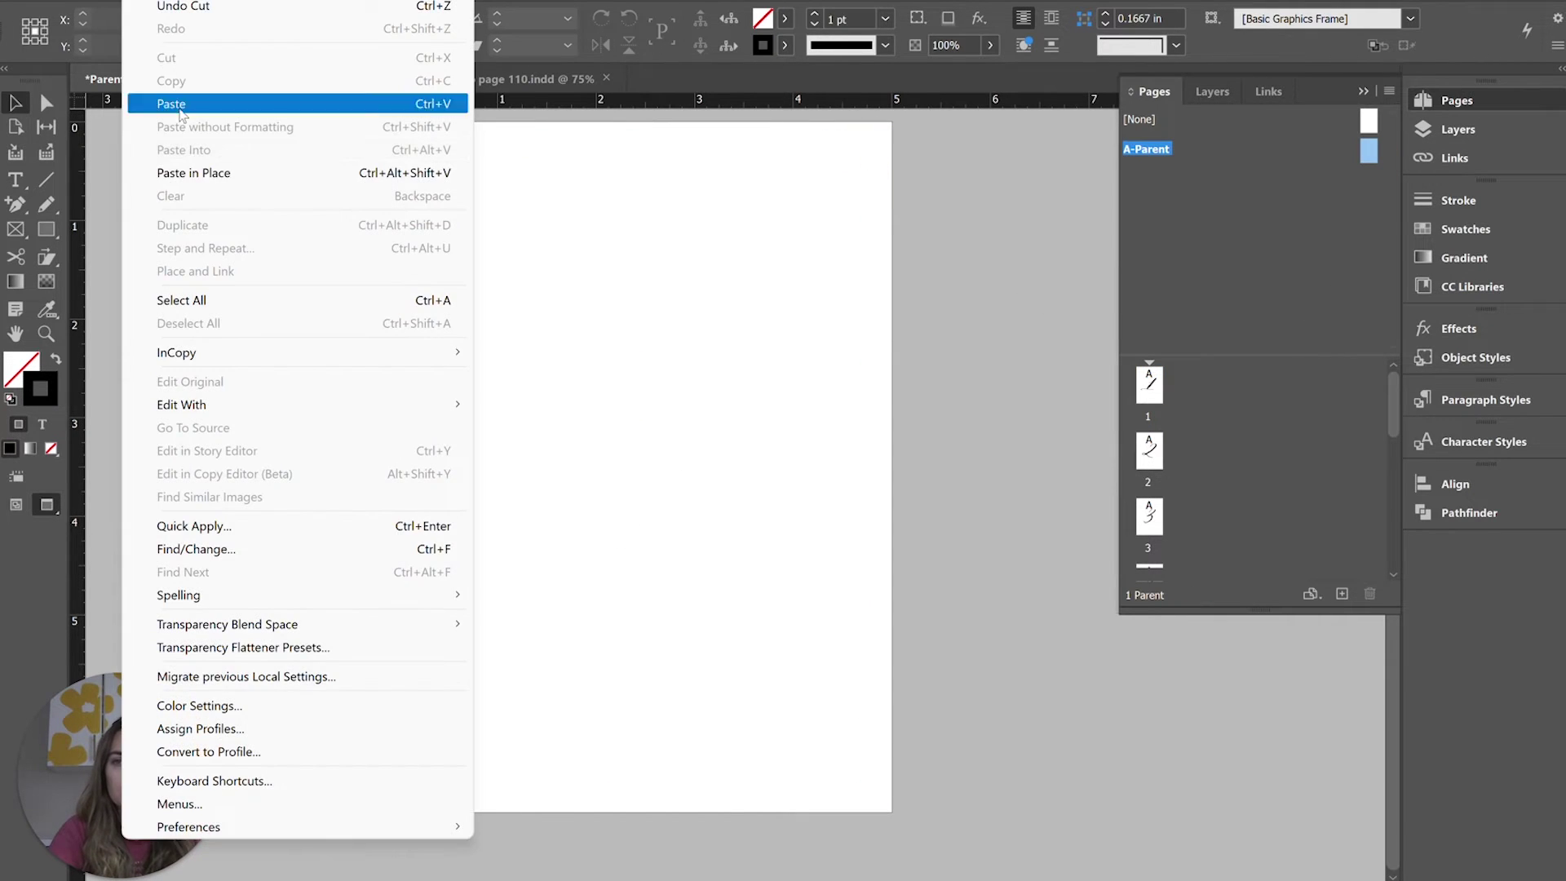
pyautogui.click(193, 173)
# Centre the A-Parent border horizontally and vertically on the page.
pyautogui.click(998, 315)
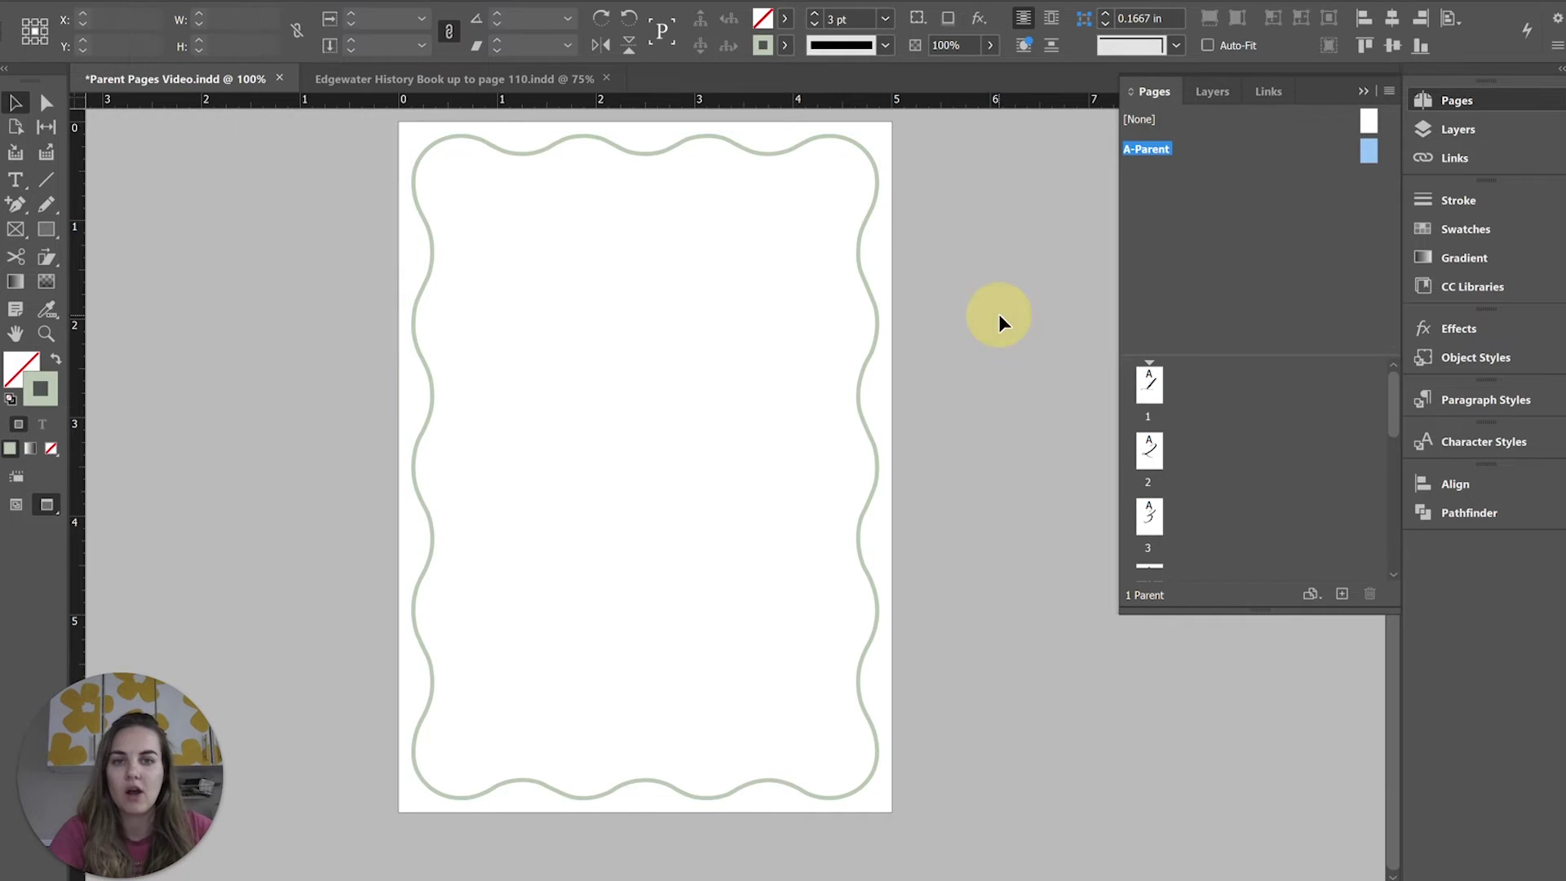
pyautogui.click(871, 179)
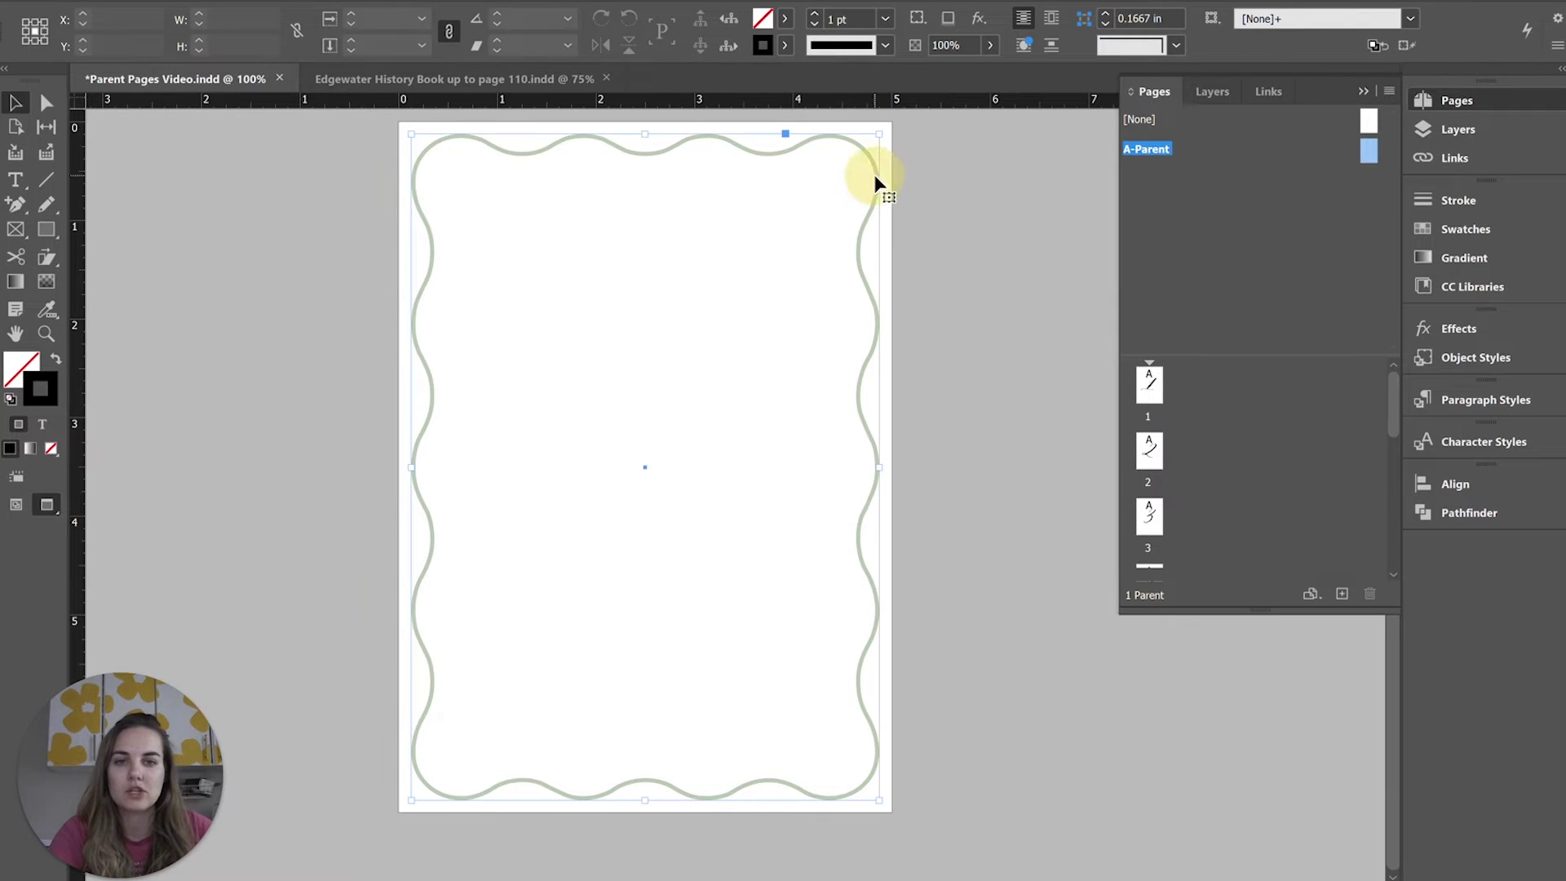
pyautogui.click(1443, 488)
pyautogui.click(1208, 533)
pyautogui.click(1345, 533)
# Go to page 1 to check the inherited border.
pyautogui.click(1027, 249)
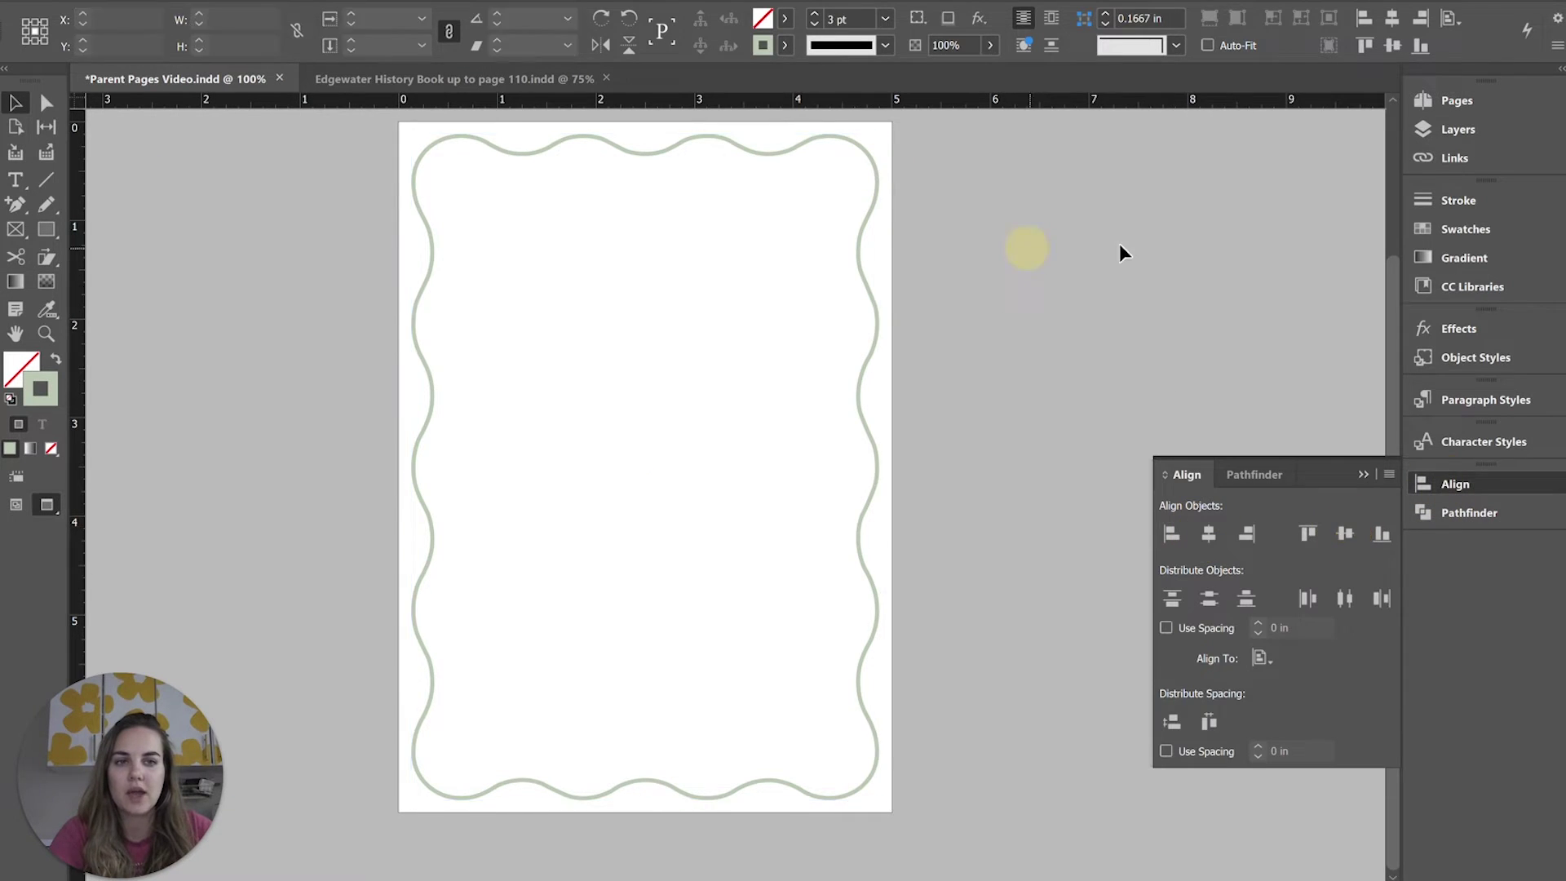
pyautogui.click(1468, 100)
pyautogui.click(1150, 390)
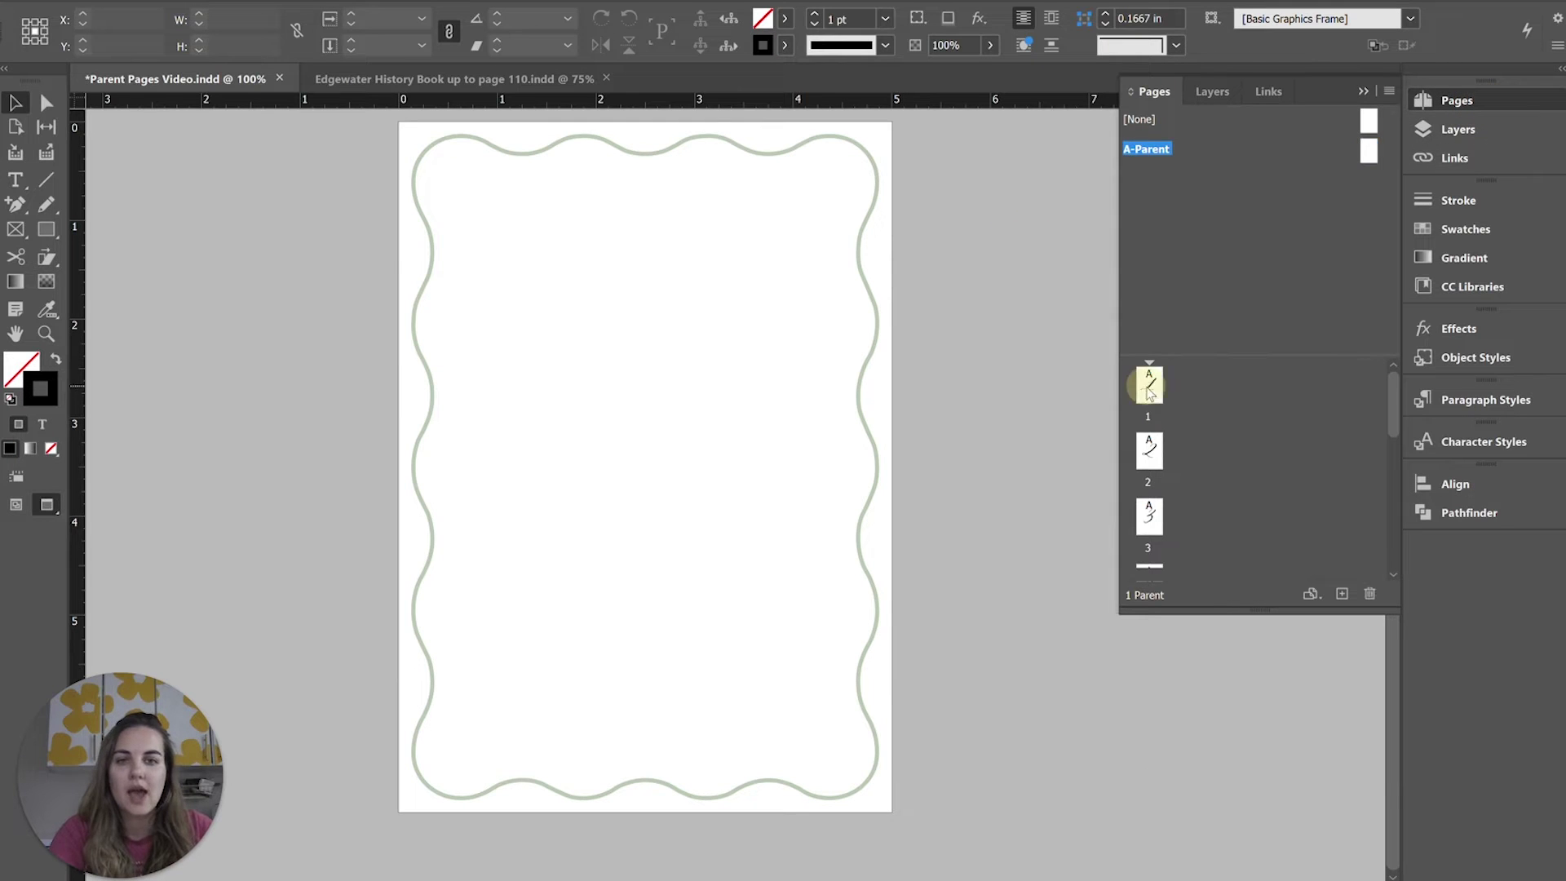
pyautogui.doubleClick(1149, 390)
# Check the inherited border on page 10, then return to page 1.
pyautogui.scroll(-5, 928, 398)
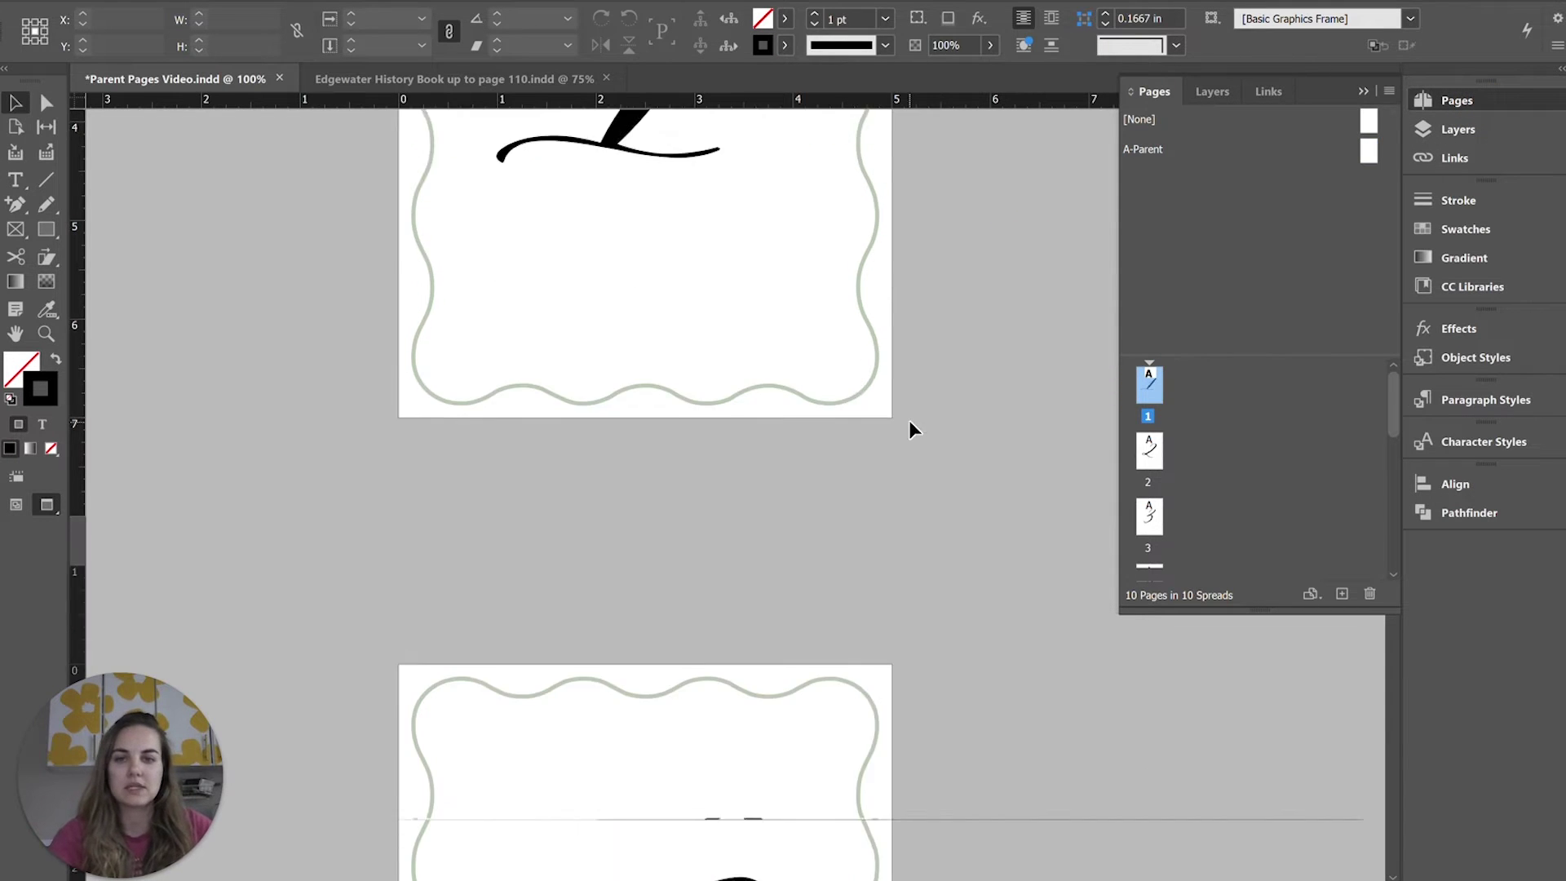
pyautogui.scroll(-20, 916, 426)
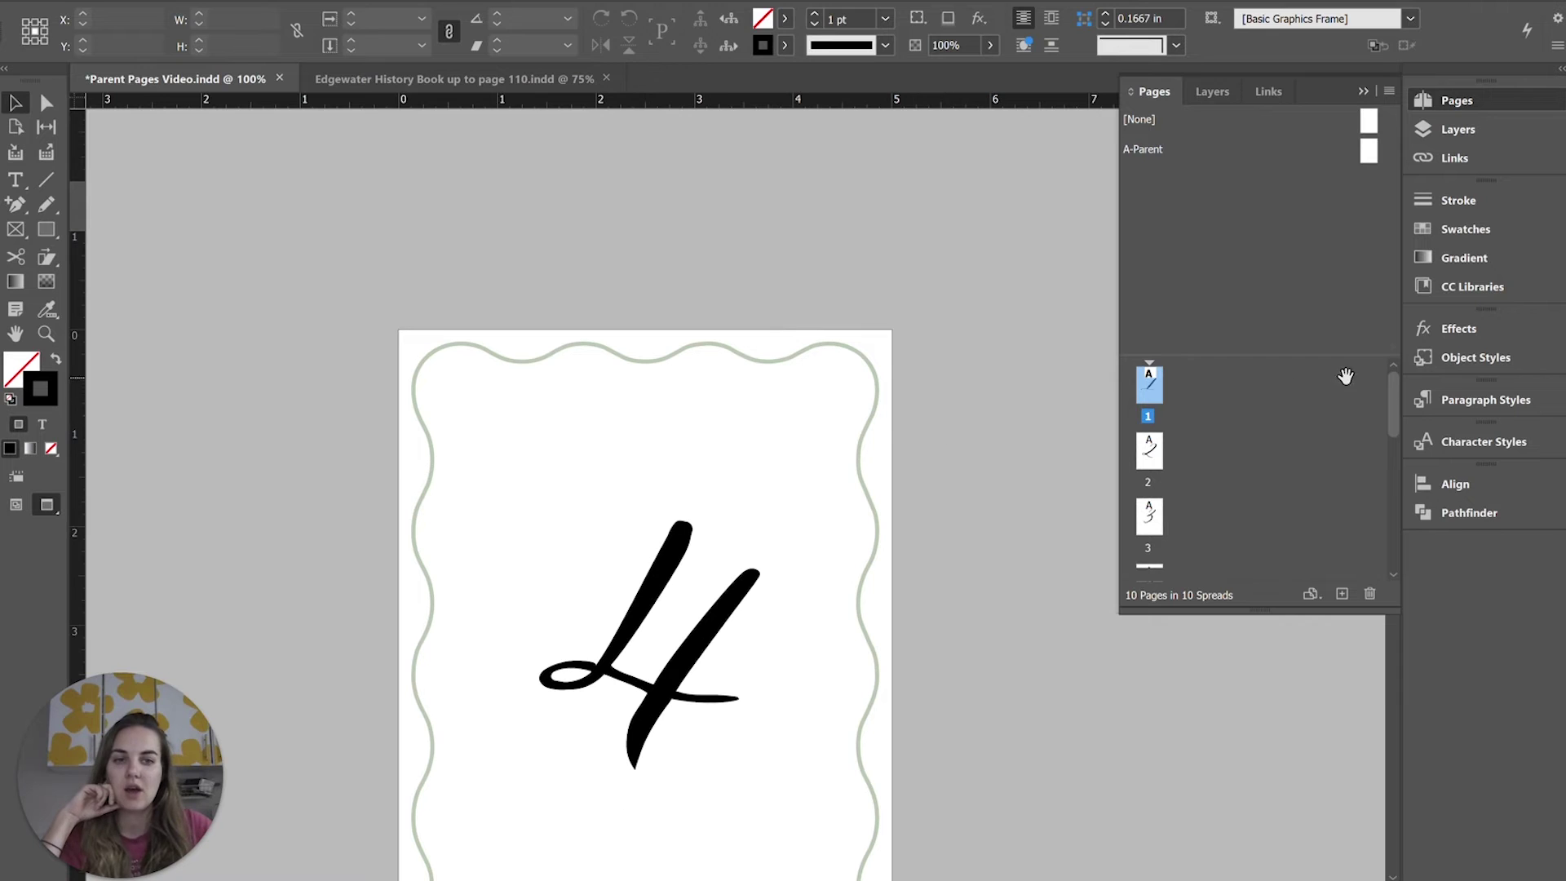
pyautogui.moveTo(1393, 401); pyautogui.dragTo(1394, 559)
pyautogui.doubleClick(1149, 534)
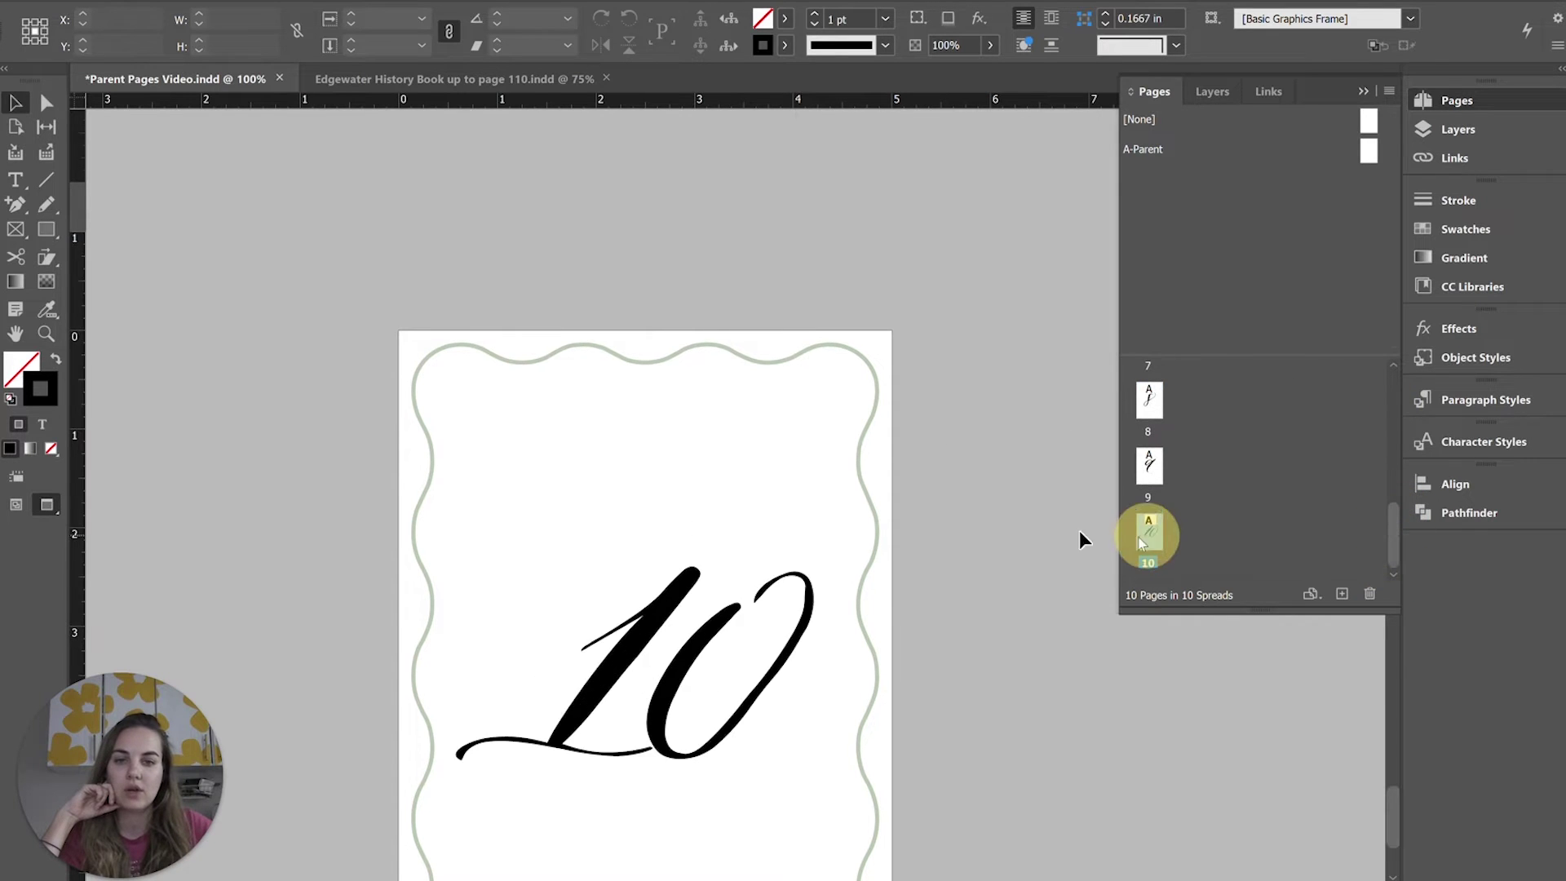
pyautogui.scroll(-3, 949, 462)
pyautogui.scroll(6, 949, 462)
pyautogui.moveTo(1392, 535); pyautogui.dragTo(1389, 367)
pyautogui.doubleClick(1149, 383)
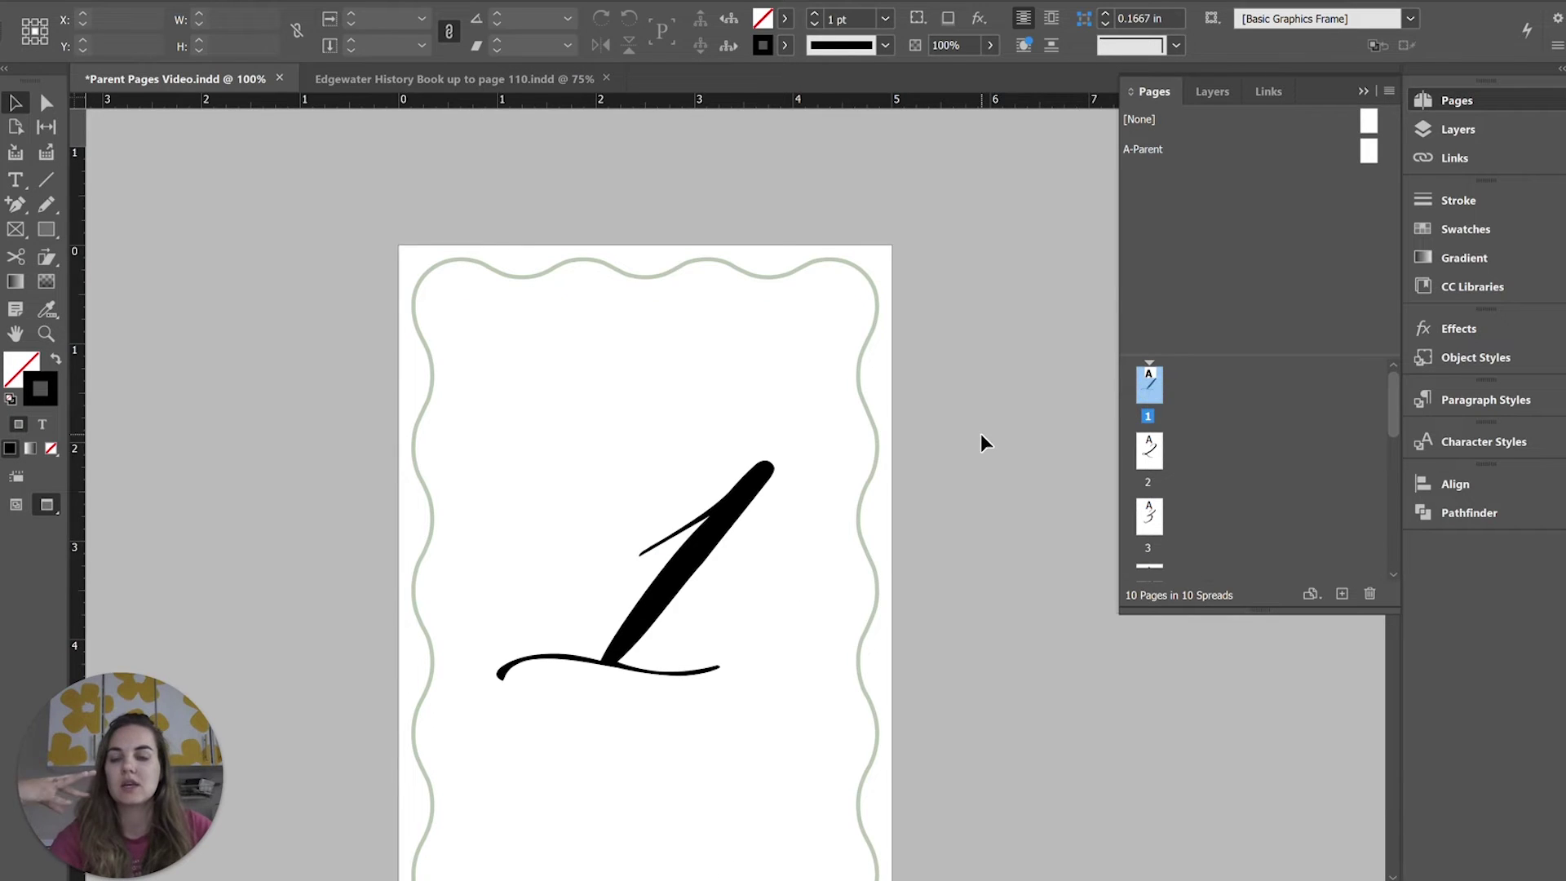
# Bring up the context menu for the A-Parent thumbnail.
pyautogui.scroll(-1, 981, 435)
pyautogui.scroll(1, 981, 434)
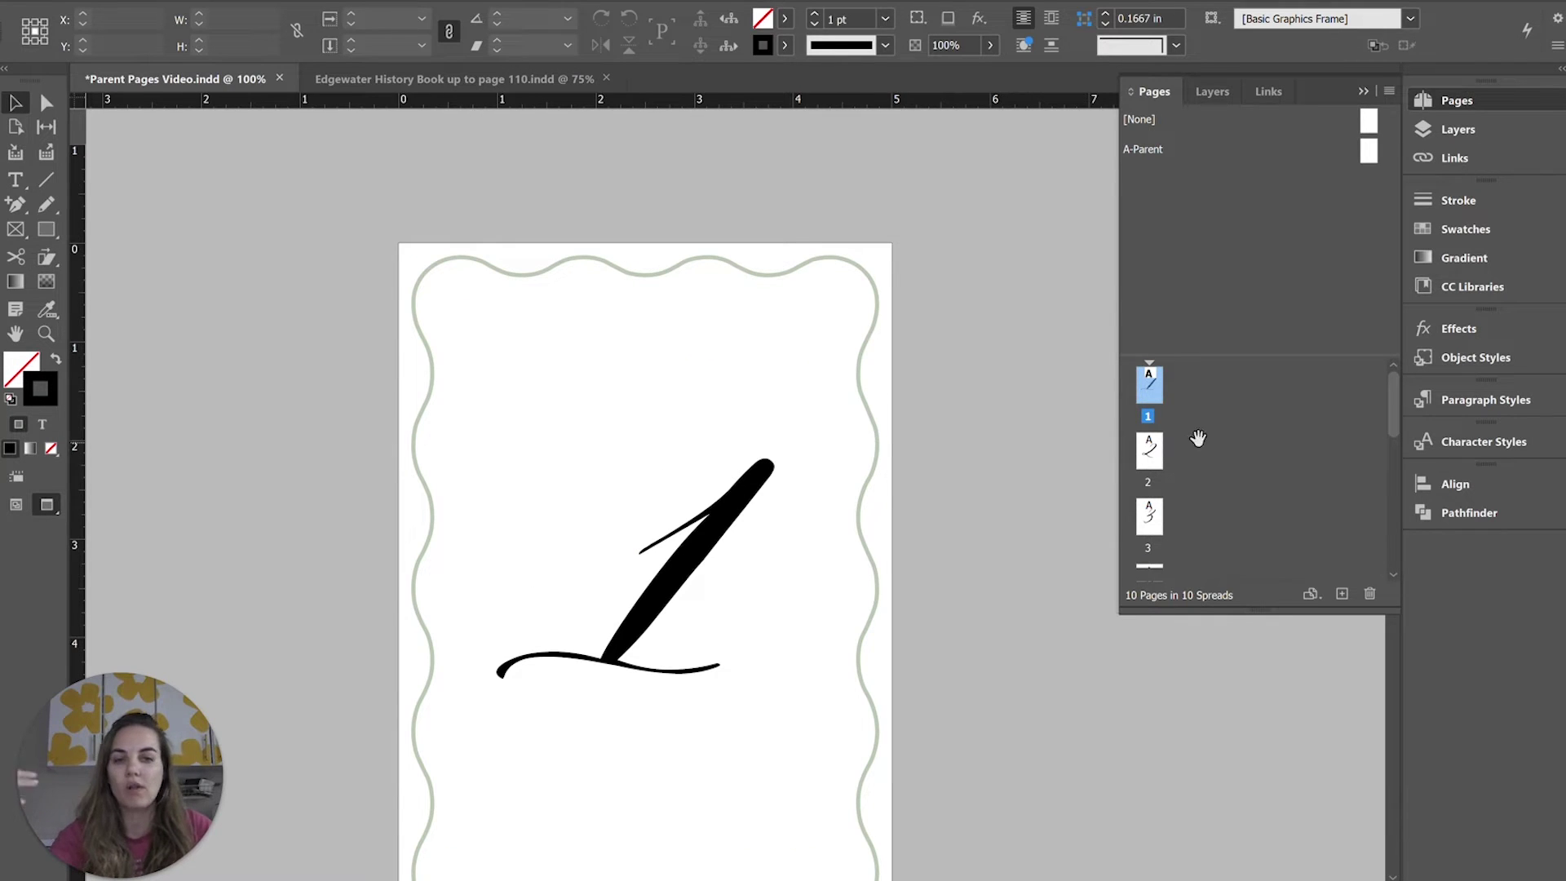
pyautogui.moveTo(1393, 387); pyautogui.dragTo(1392, 376)
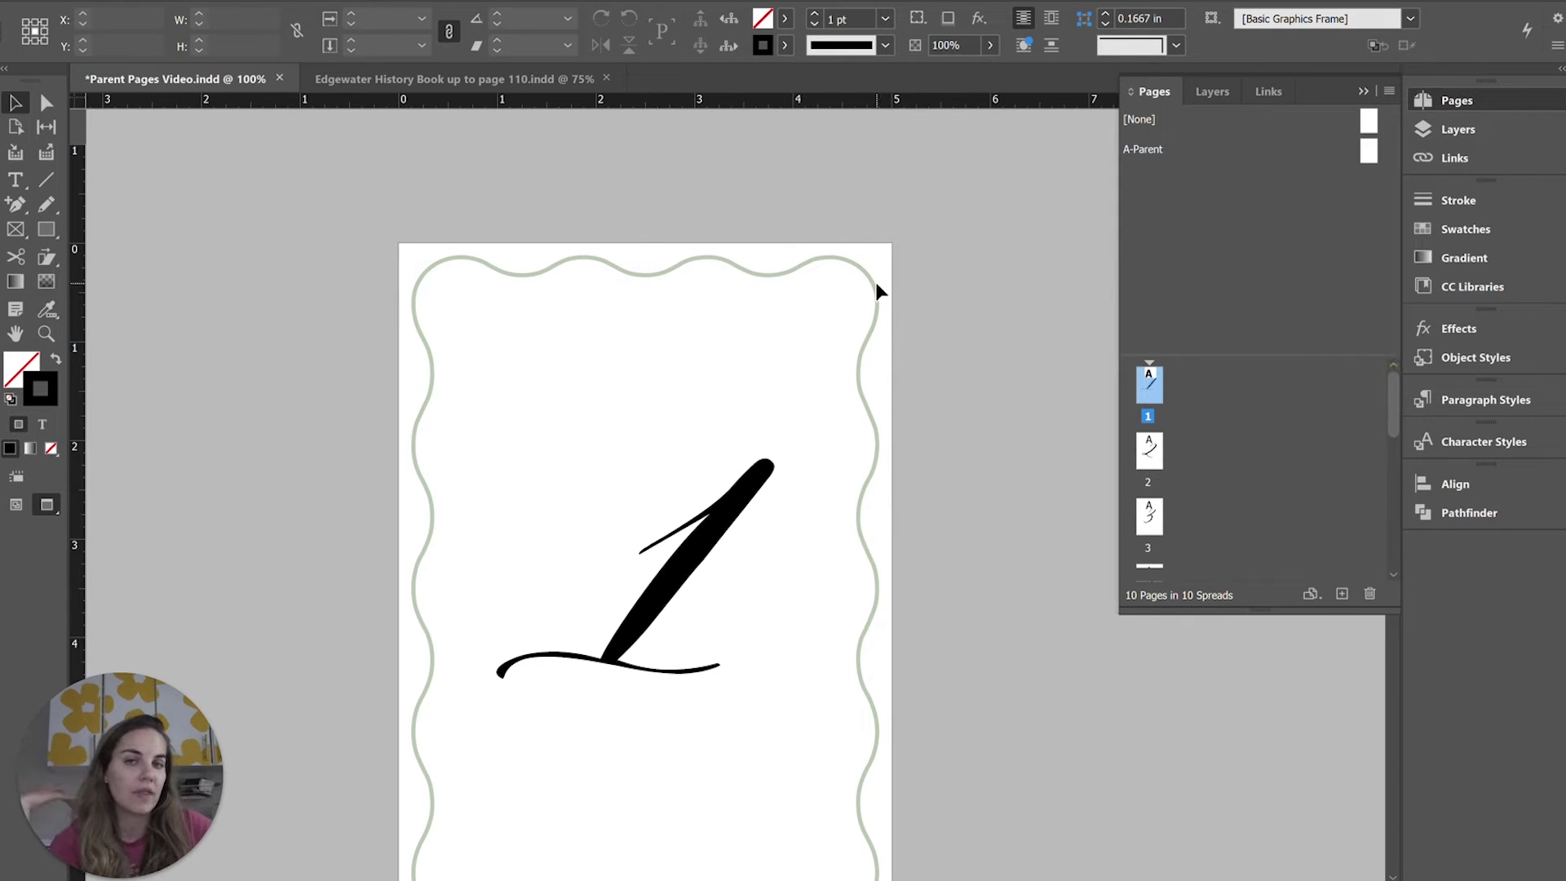
pyautogui.rightClick(1369, 150)
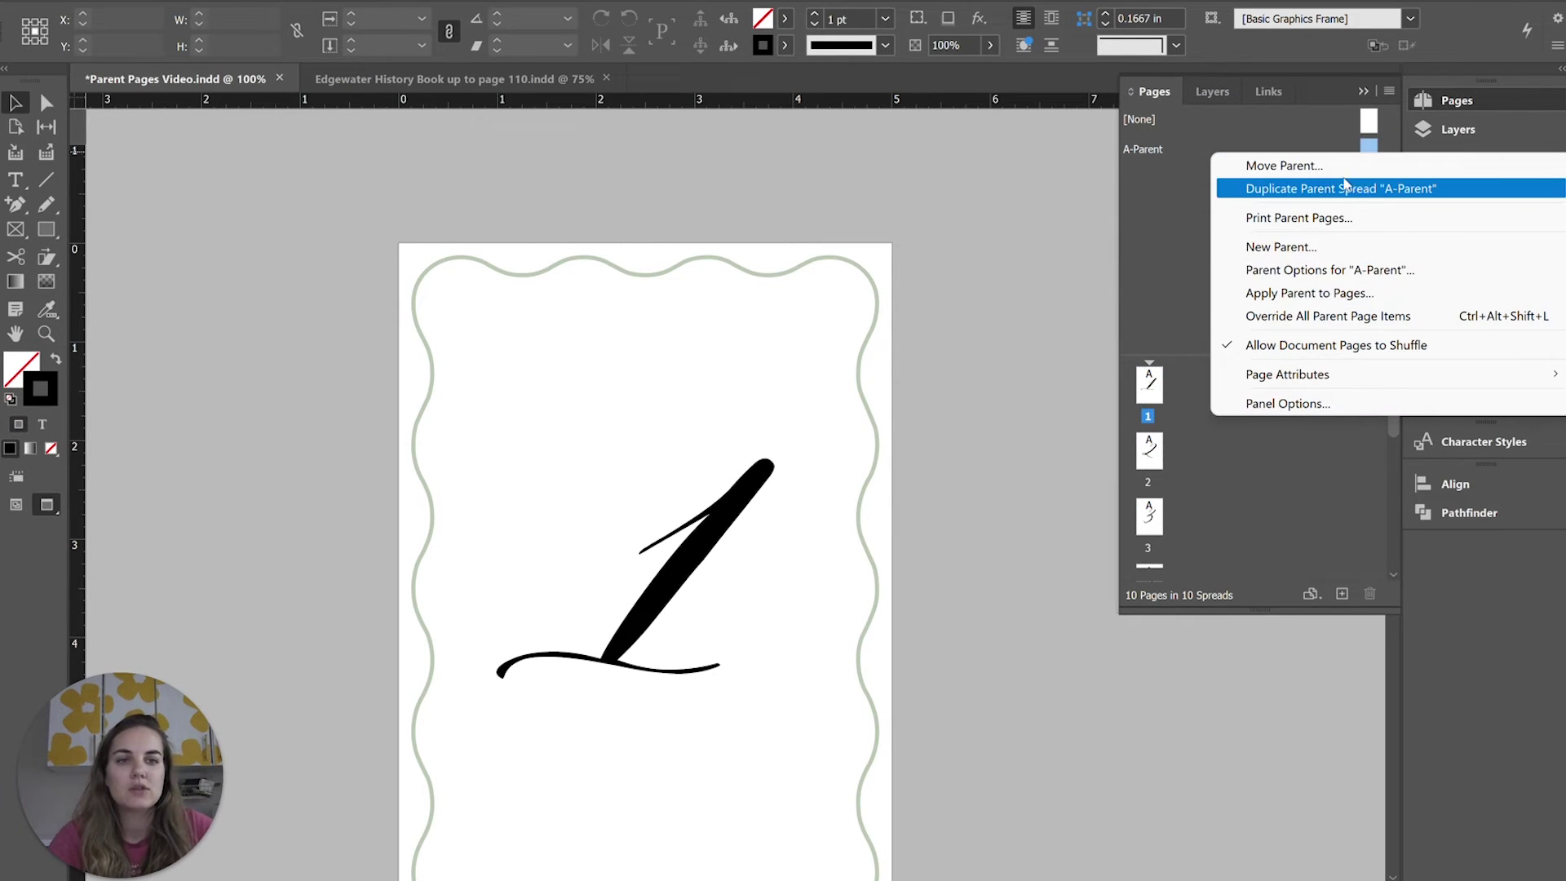
# Create B-Parent, paste the wavy border in place, and set its stroke to C=100 M=0 Y=0 K=0.
pyautogui.click(1260, 249)
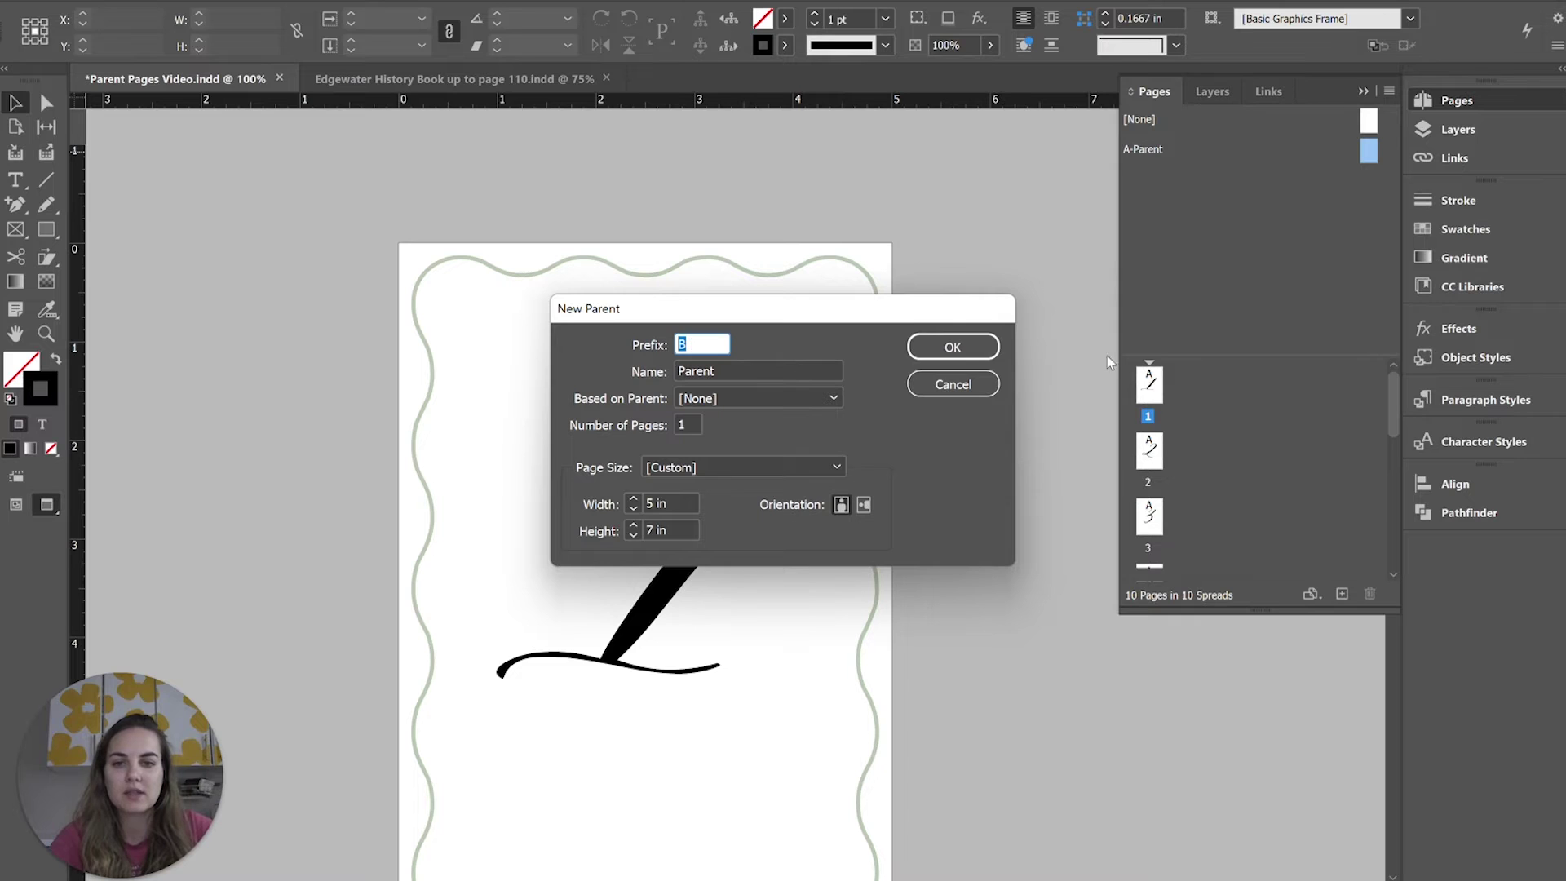
pyautogui.click(956, 346)
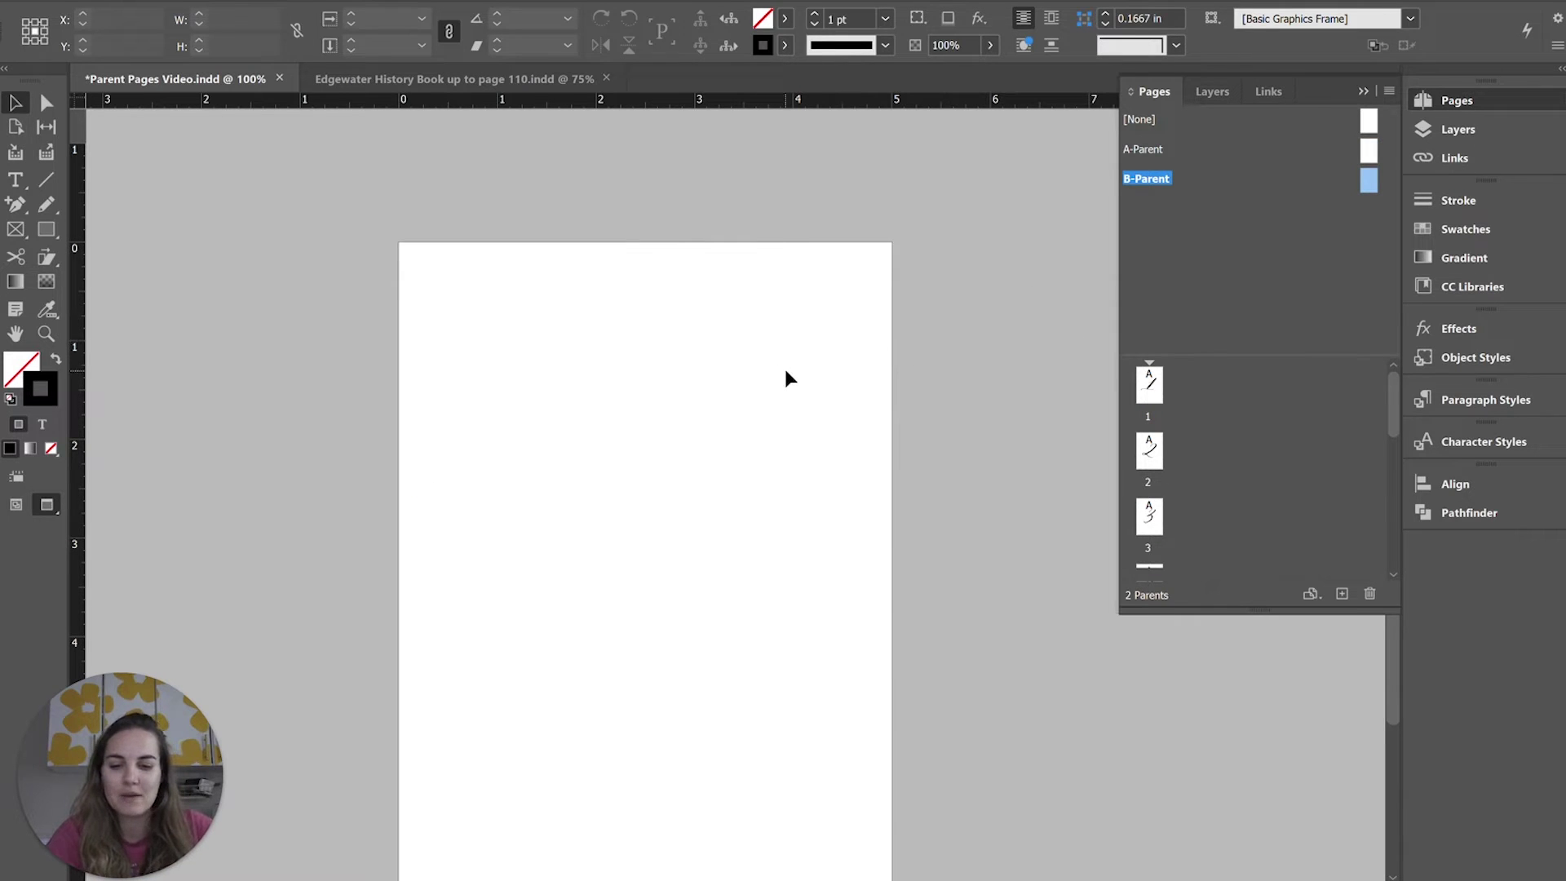
pyautogui.hotkey('ctrl', 'alt', 'shift', 'v')
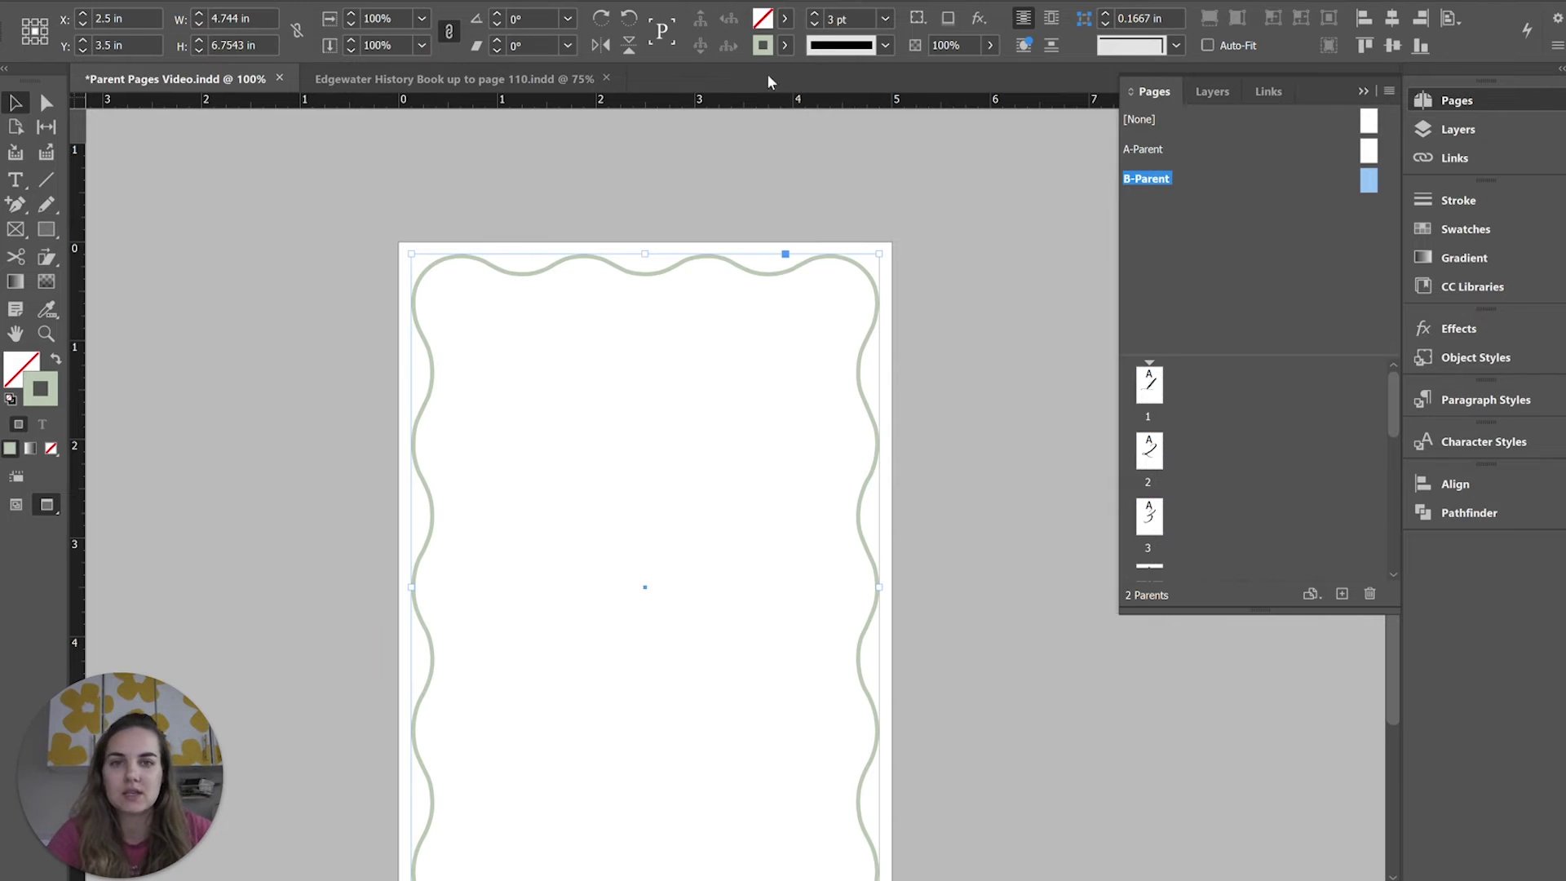
pyautogui.click(784, 45)
pyautogui.click(644, 153)
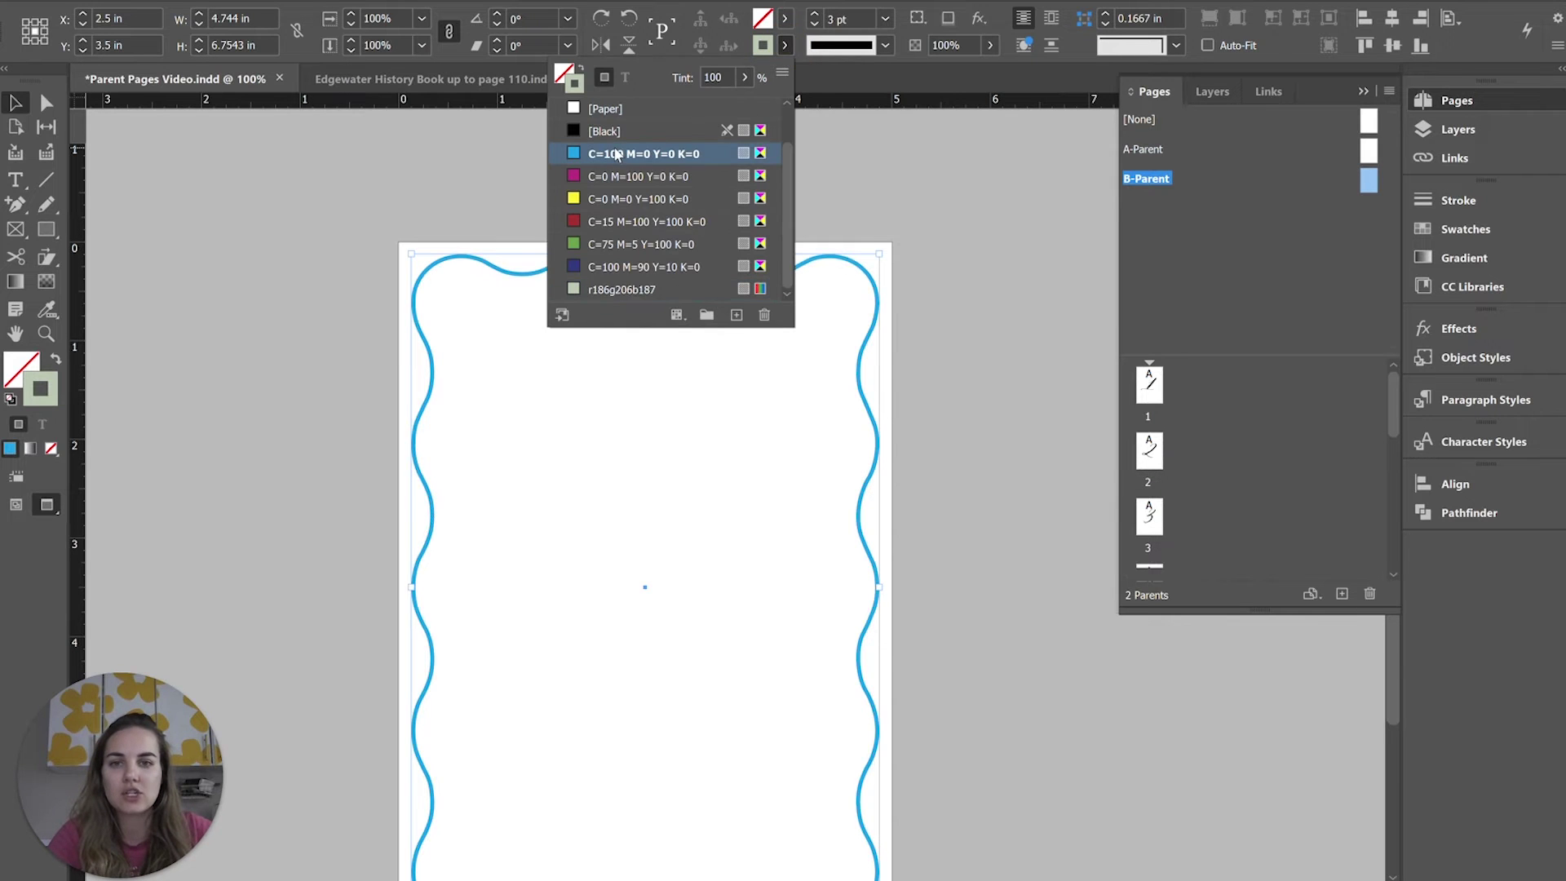
pyautogui.click(1058, 322)
# Select pages 2, 4, 6, 8 and 10 together in an enlarged Pages panel and open their options.
pyautogui.doubleClick(1146, 385)
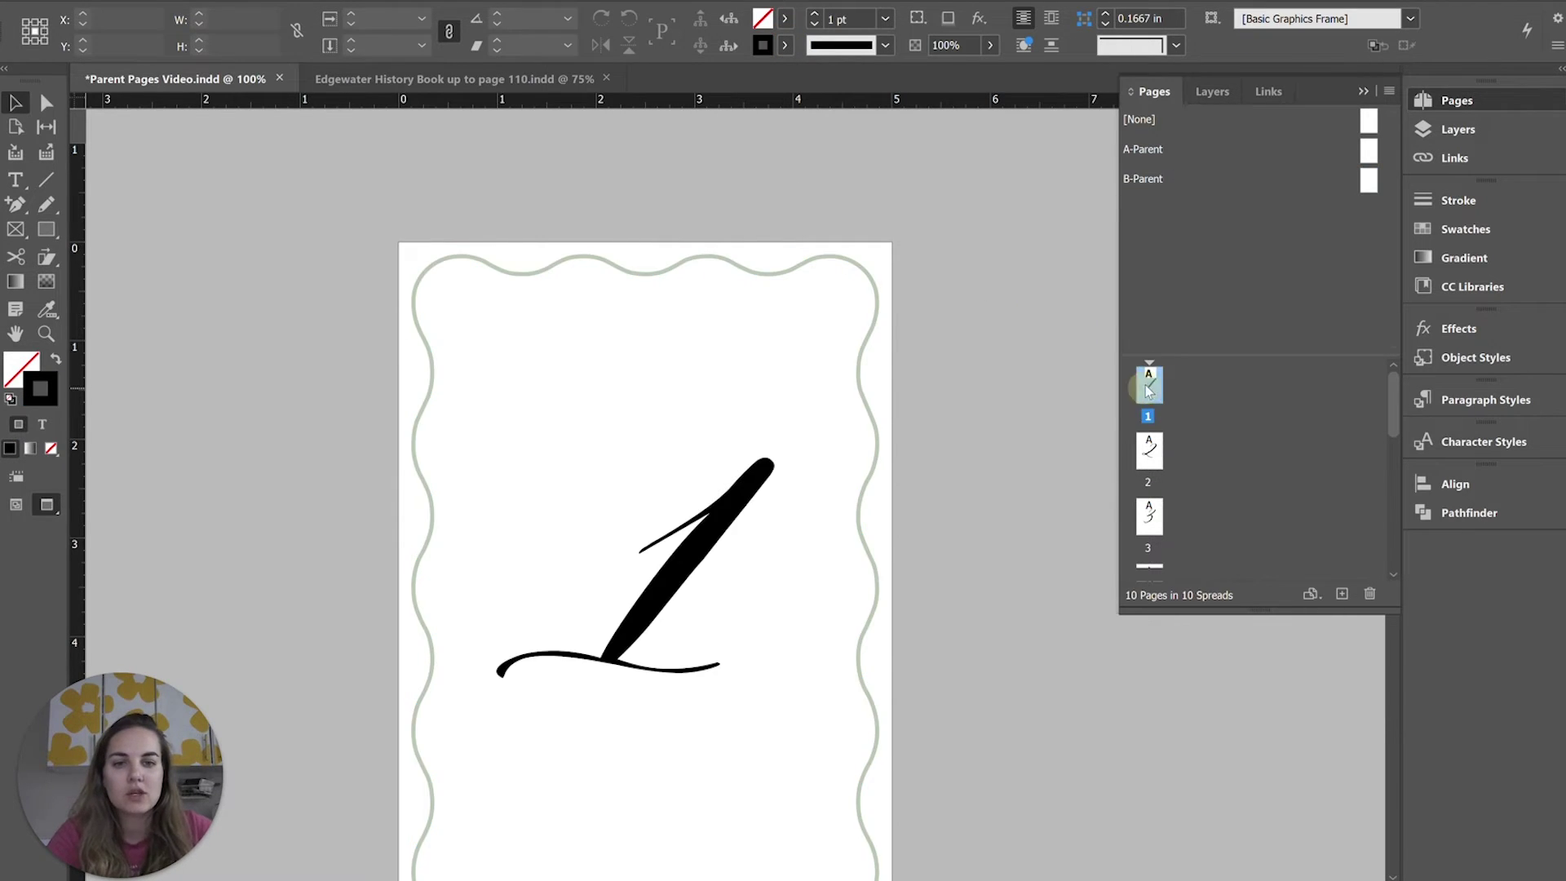
pyautogui.scroll(-15, 952, 403)
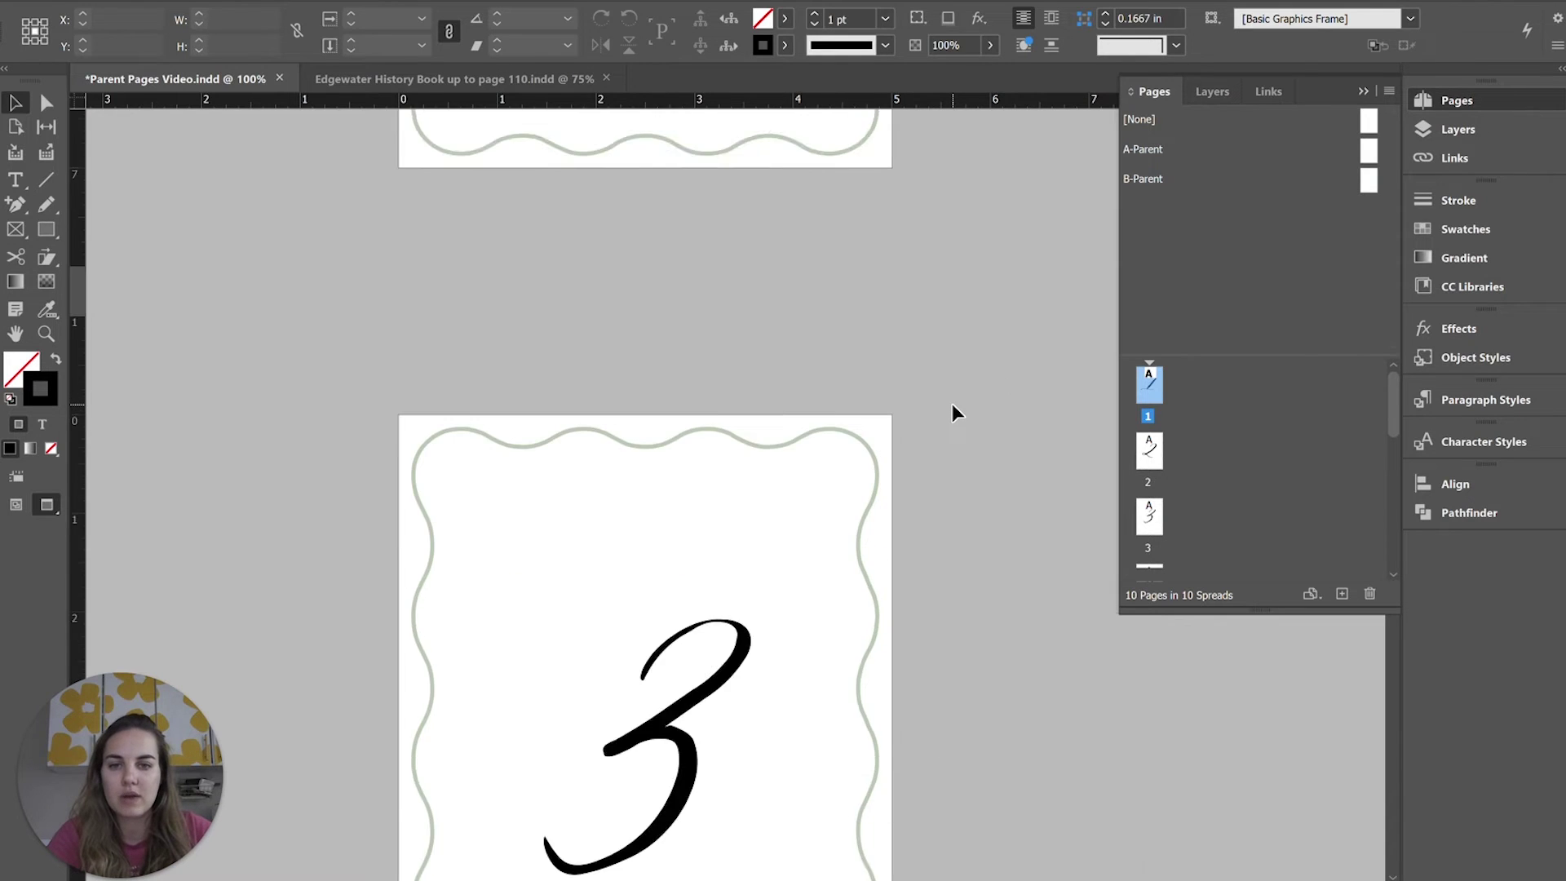
pyautogui.scroll(8, 979, 412)
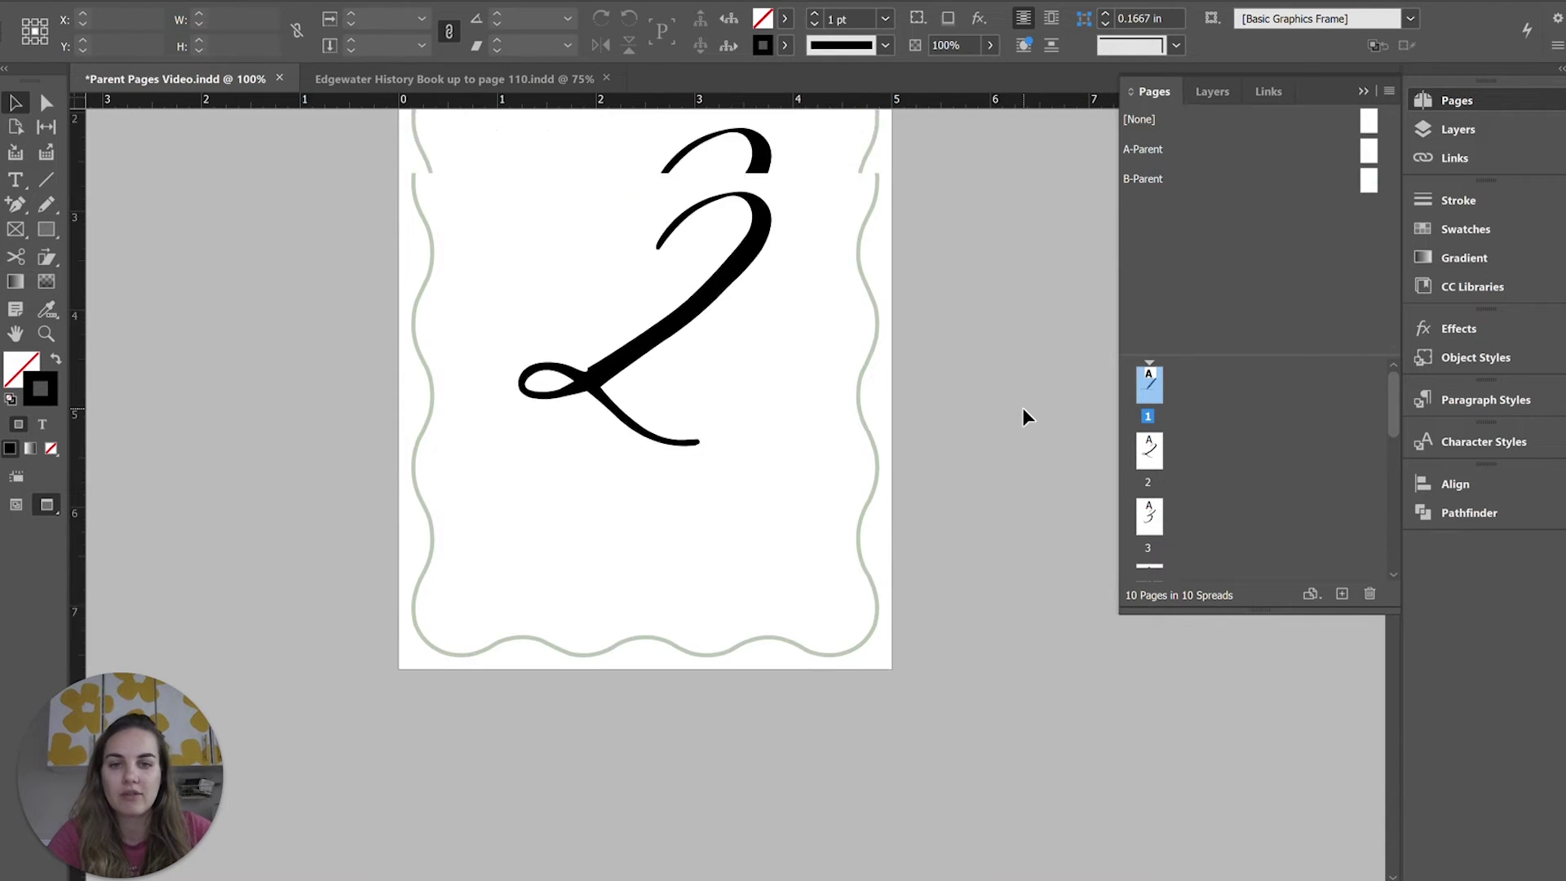
pyautogui.click(1158, 456)
pyautogui.moveTo(1260, 611); pyautogui.dragTo(1262, 876)
pyautogui.keyDown('ctrl'); pyautogui.click(1150, 545); pyautogui.keyUp('ctrl')
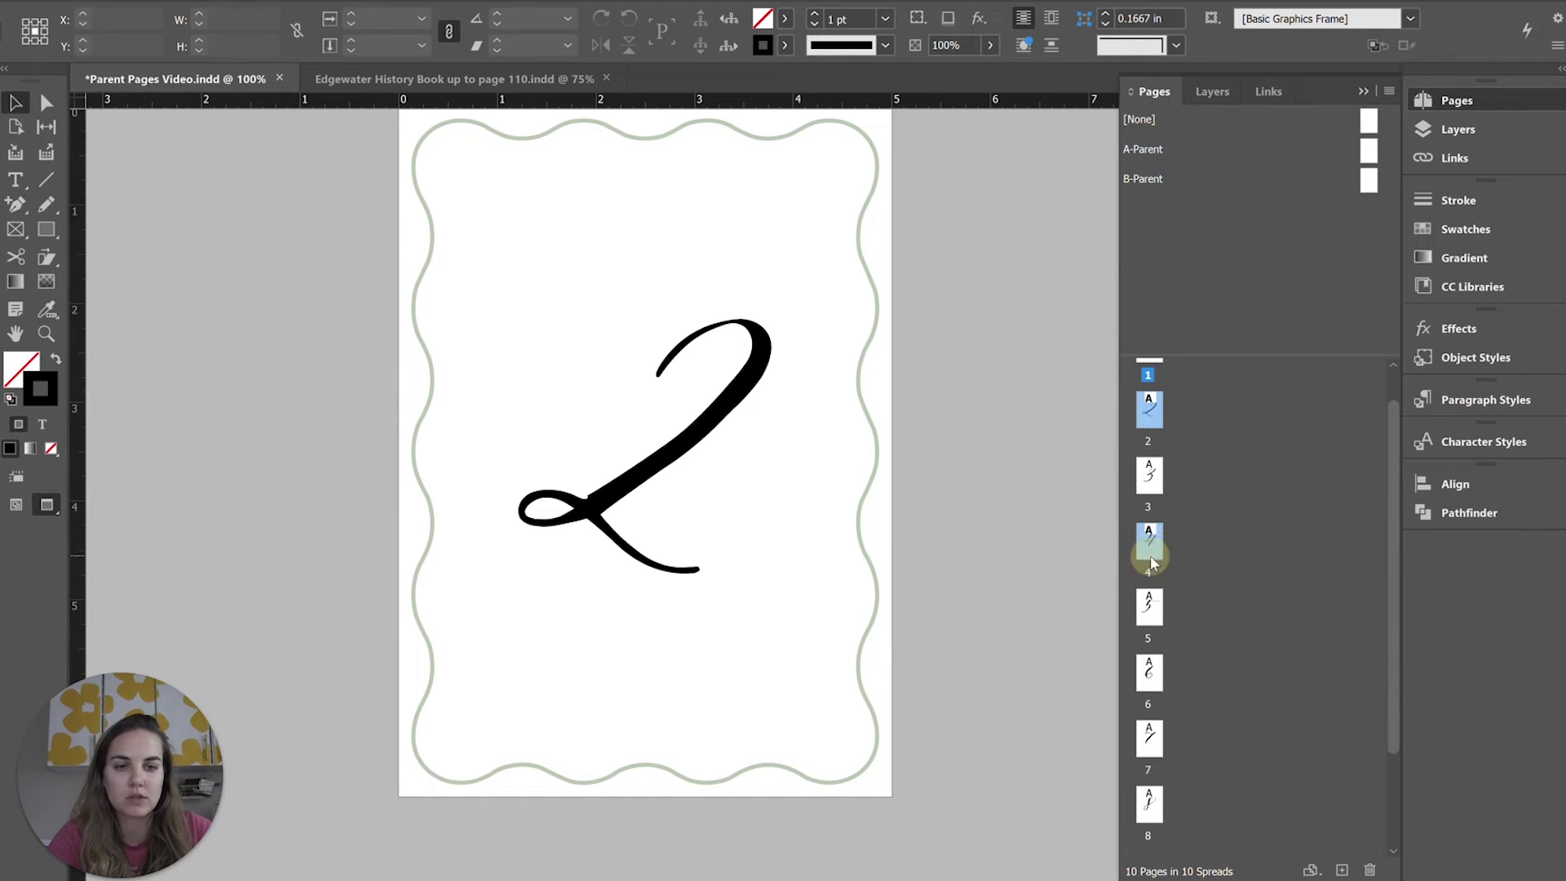
pyautogui.keyDown('ctrl'); pyautogui.click(1152, 676); pyautogui.keyUp('ctrl')
pyautogui.keyDown('ctrl'); pyautogui.click(1153, 803); pyautogui.keyUp('ctrl')
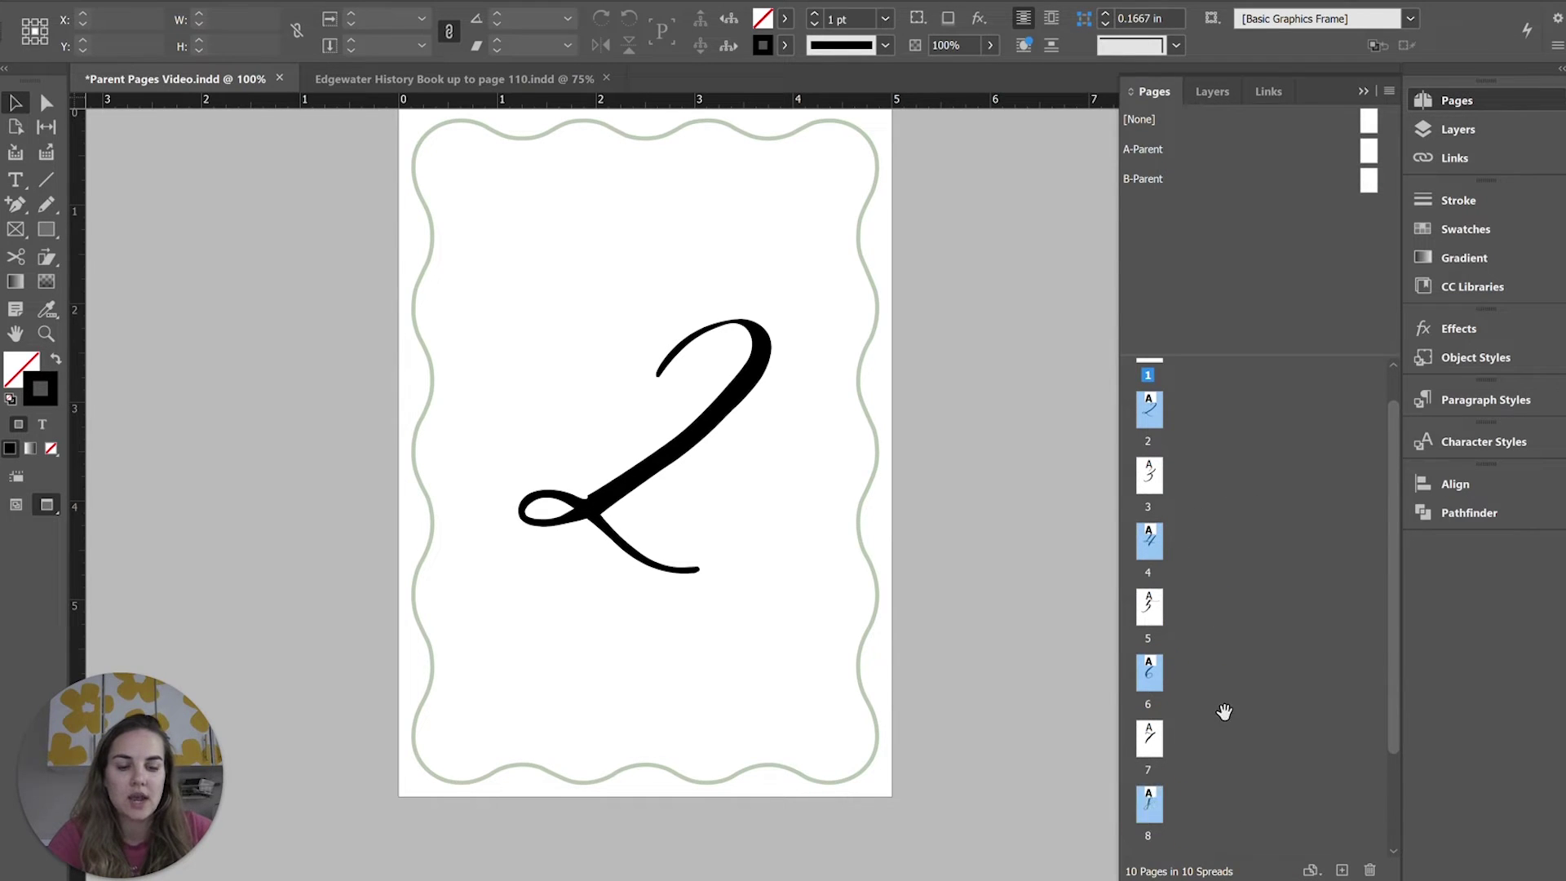
pyautogui.scroll(-2, 1158, 807)
pyautogui.keyDown('ctrl'); pyautogui.click(1152, 811); pyautogui.keyUp('ctrl')
pyautogui.rightClick(1150, 817)
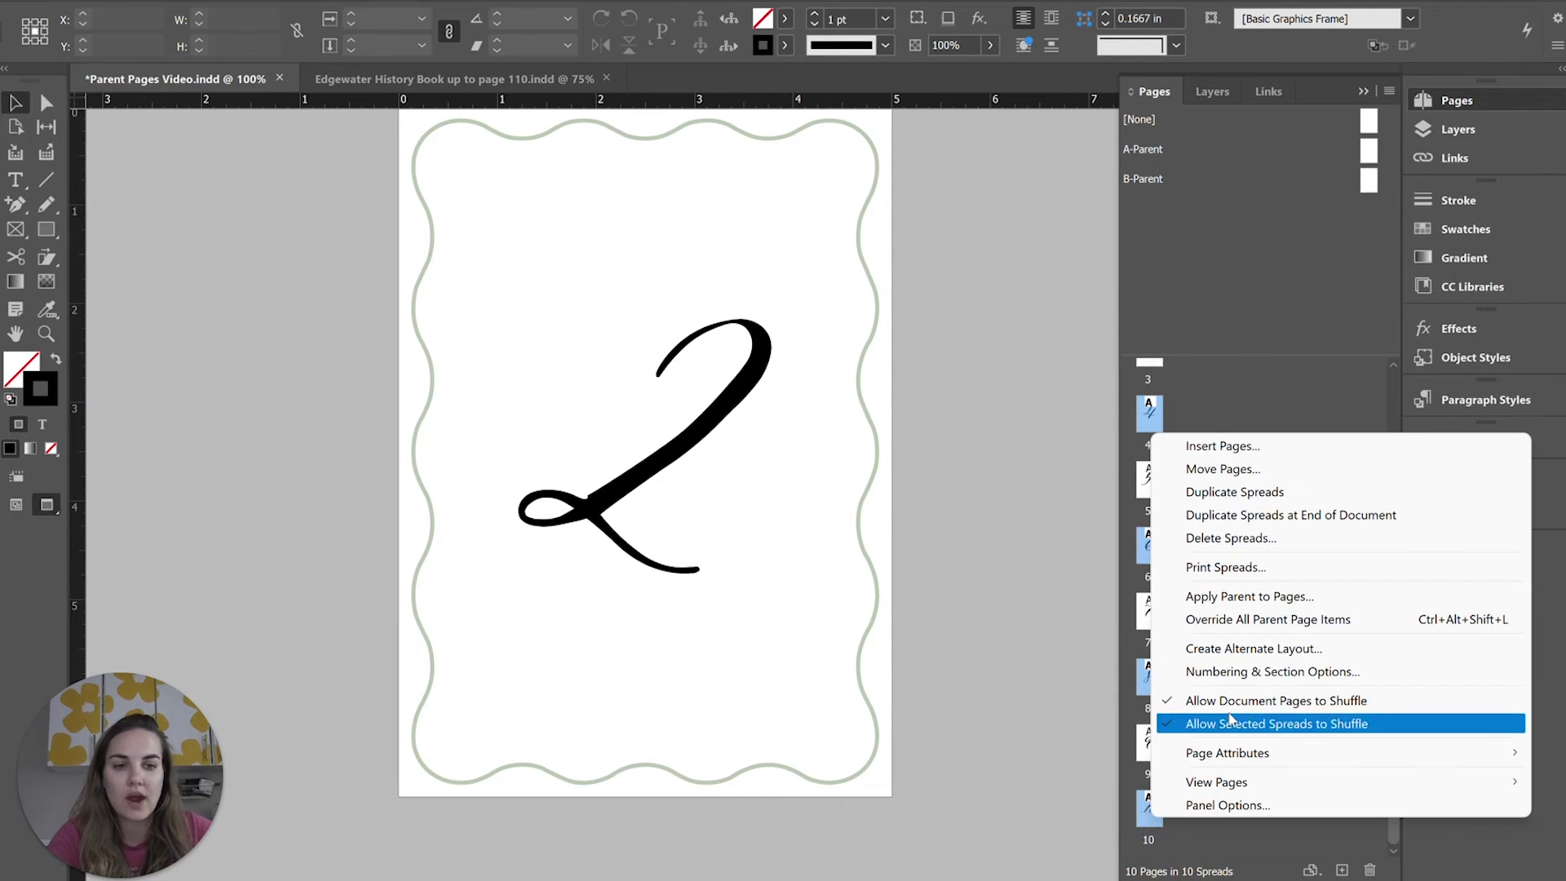
# Apply B-Parent to pages 2, 4, 6, 8 and 10.
pyautogui.click(1267, 596)
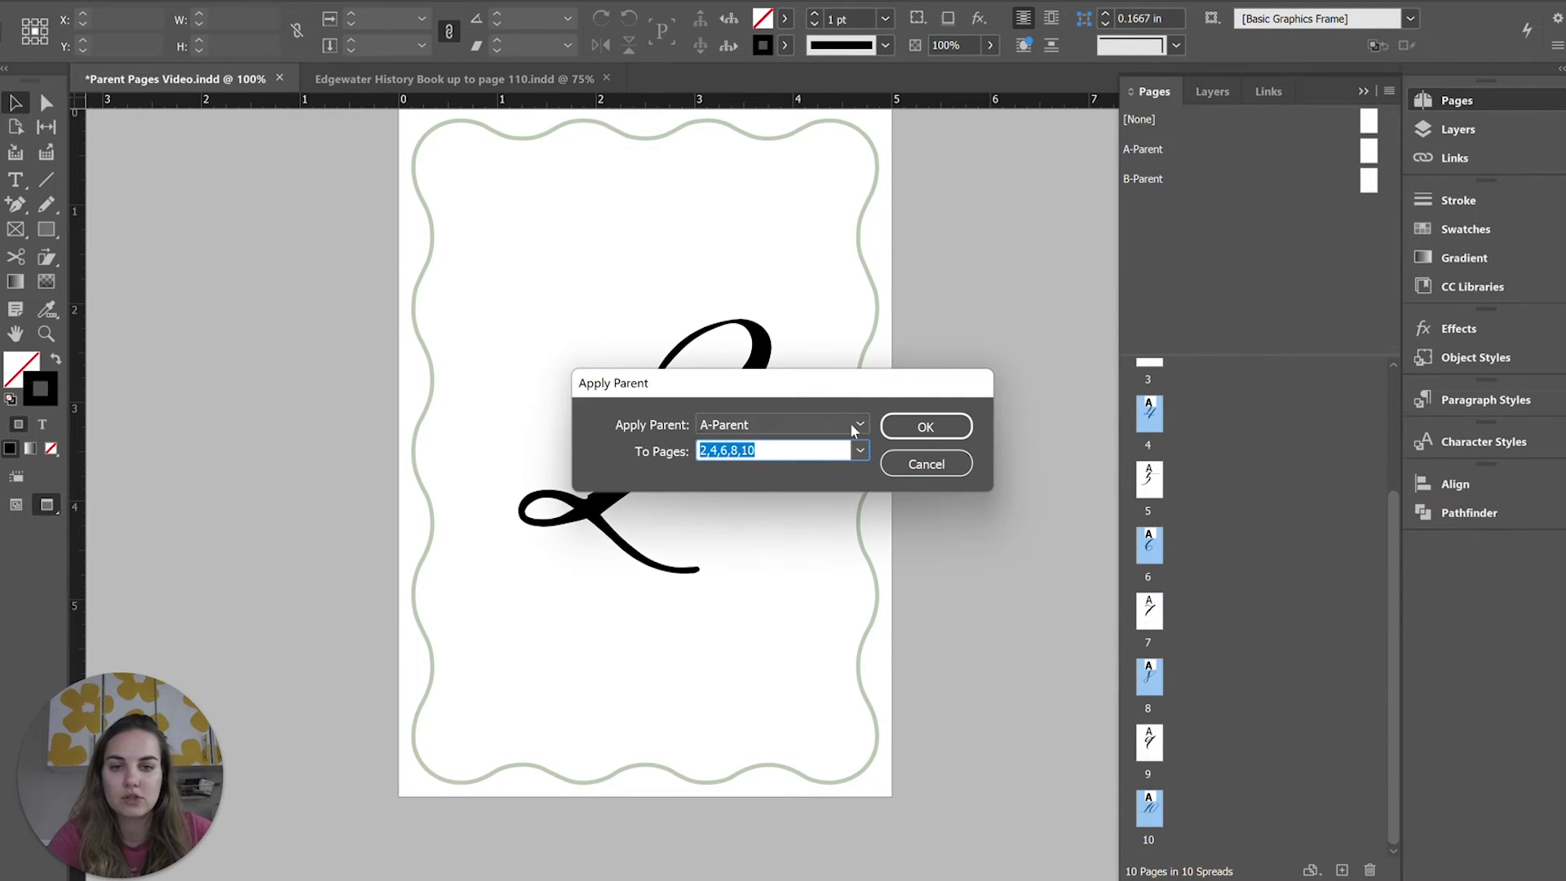
pyautogui.click(853, 425)
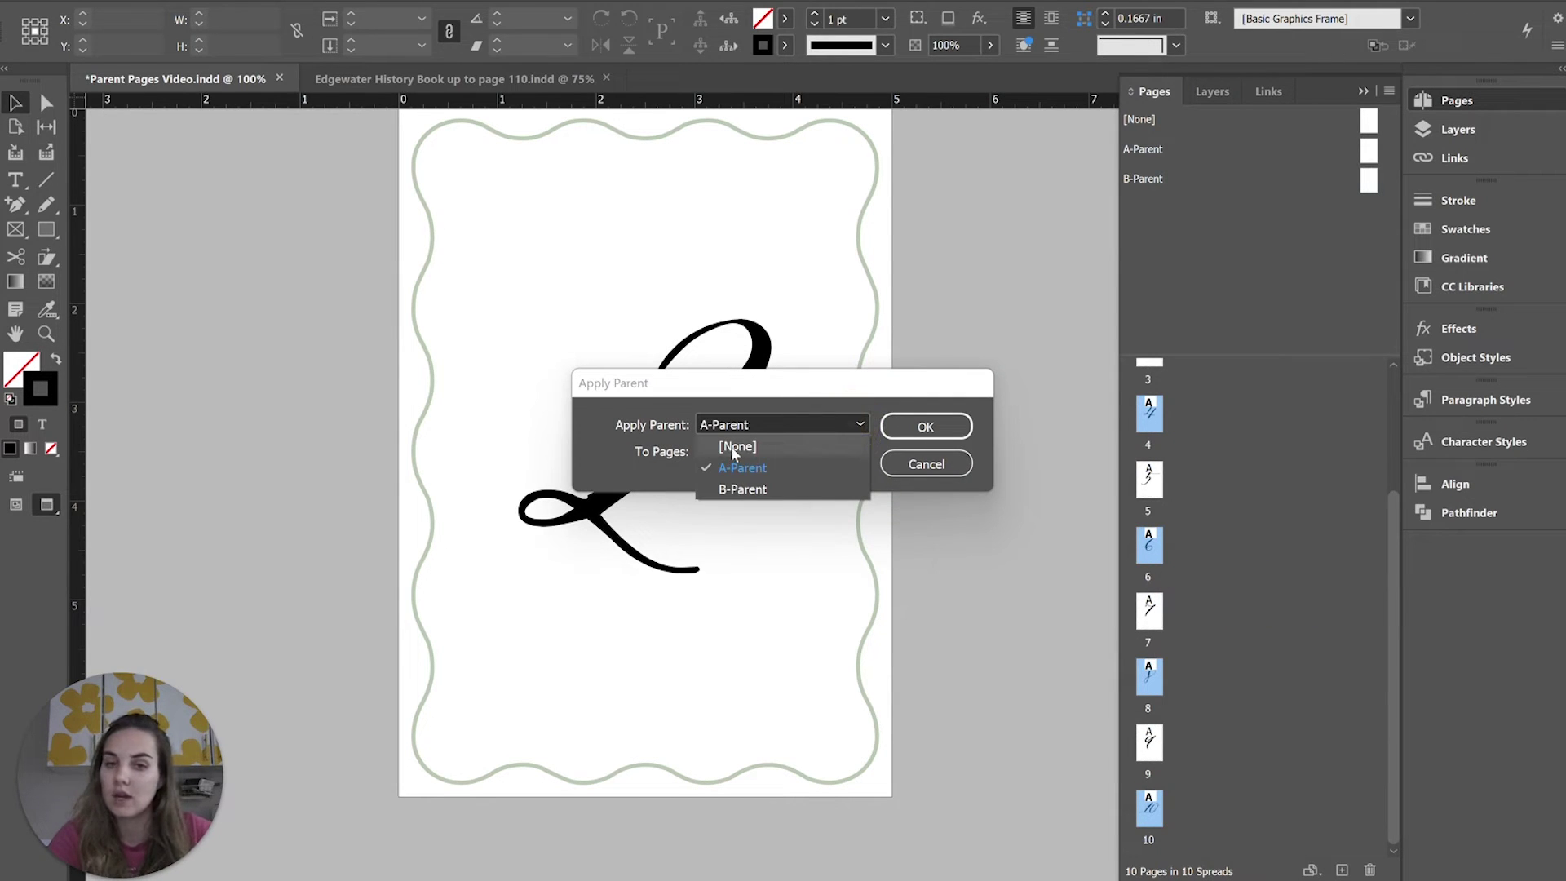
pyautogui.click(734, 489)
pyautogui.click(922, 424)
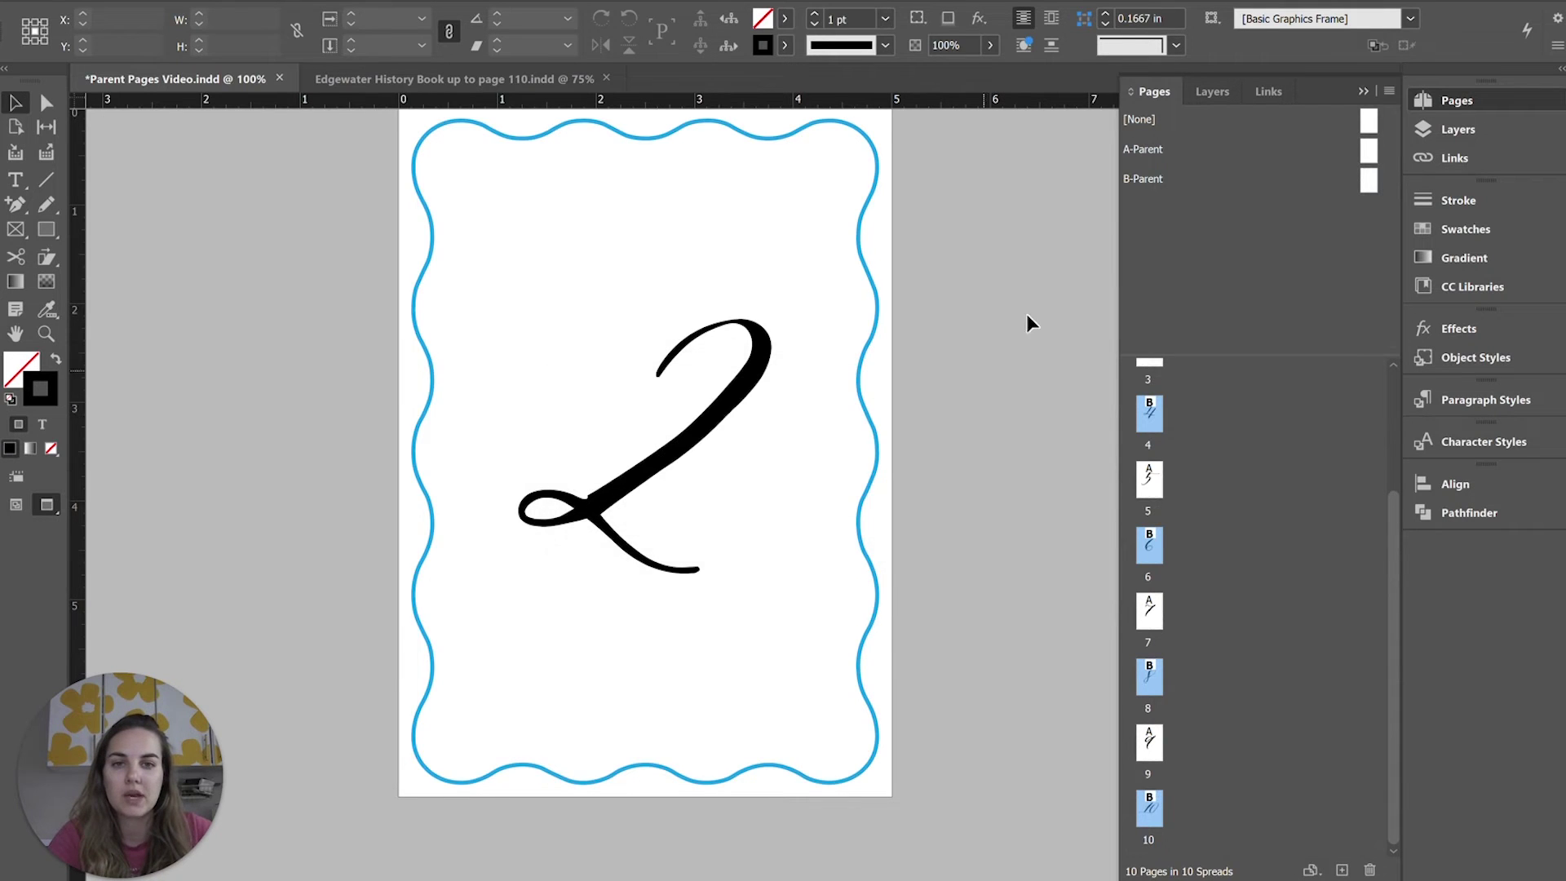
# Review the alternating green and blue borders through page 10, then return to page 1 and select its numeral frame.
pyautogui.scroll(5, 997, 325)
pyautogui.scroll(5, 996, 325)
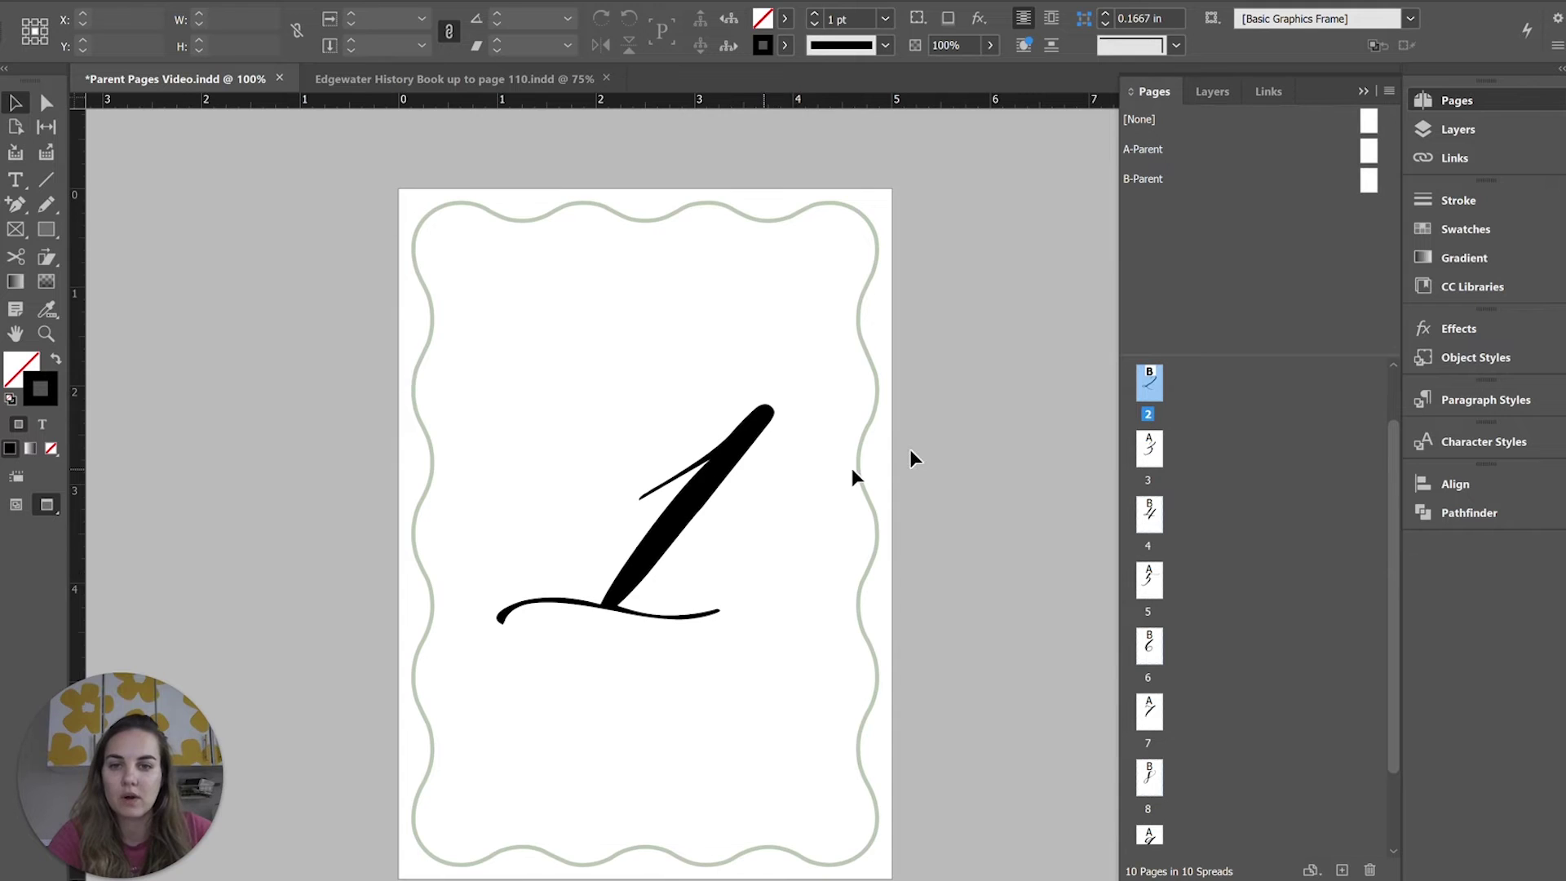
pyautogui.scroll(-12, 911, 450)
pyautogui.scroll(-20, 915, 444)
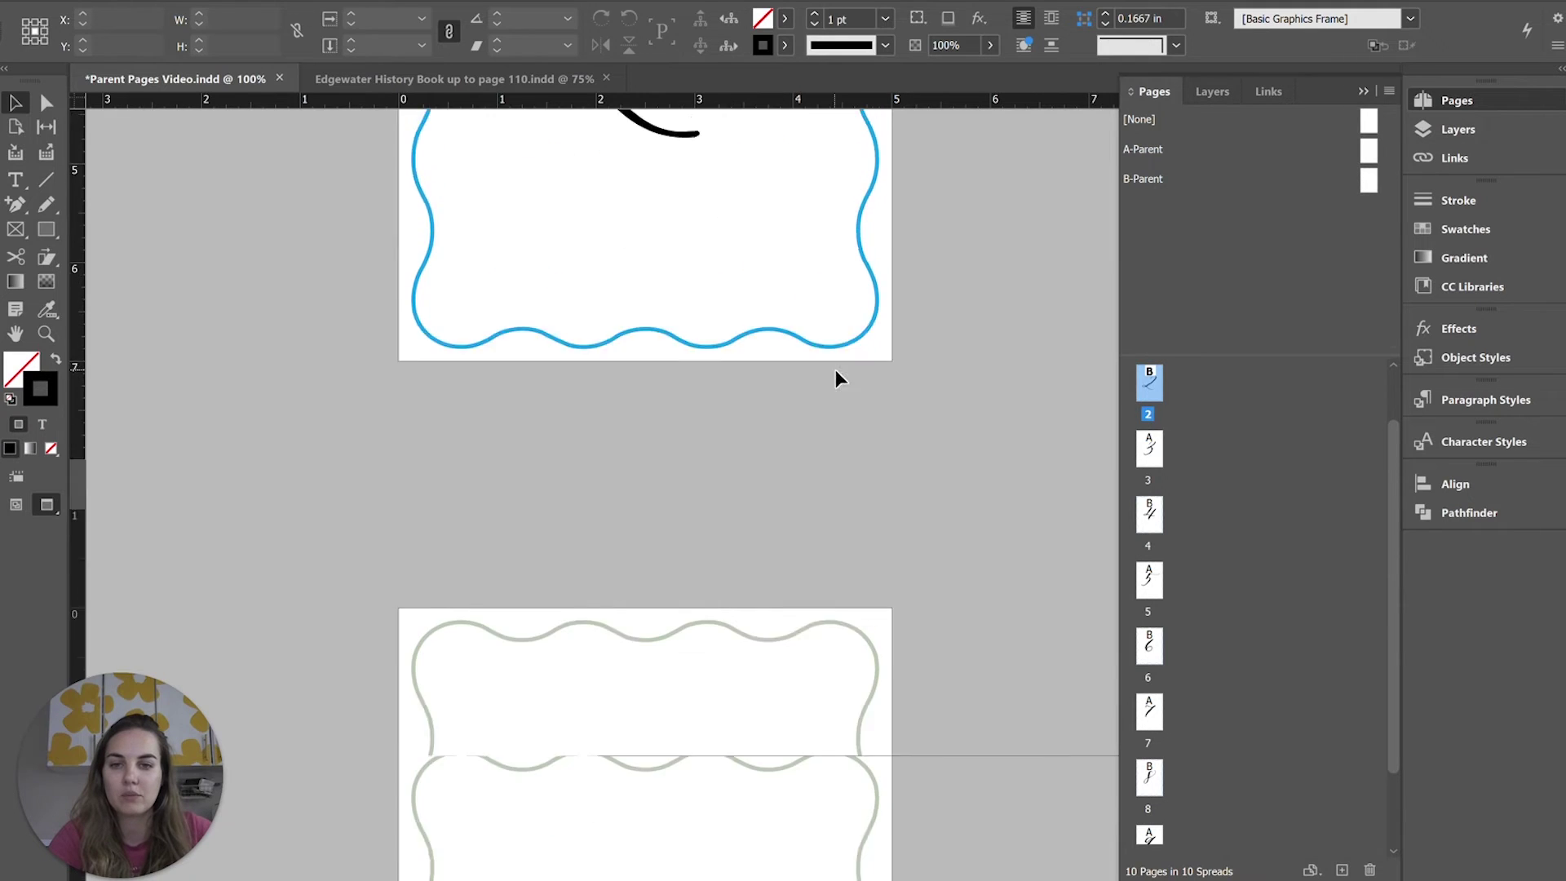
pyautogui.scroll(-20, 924, 447)
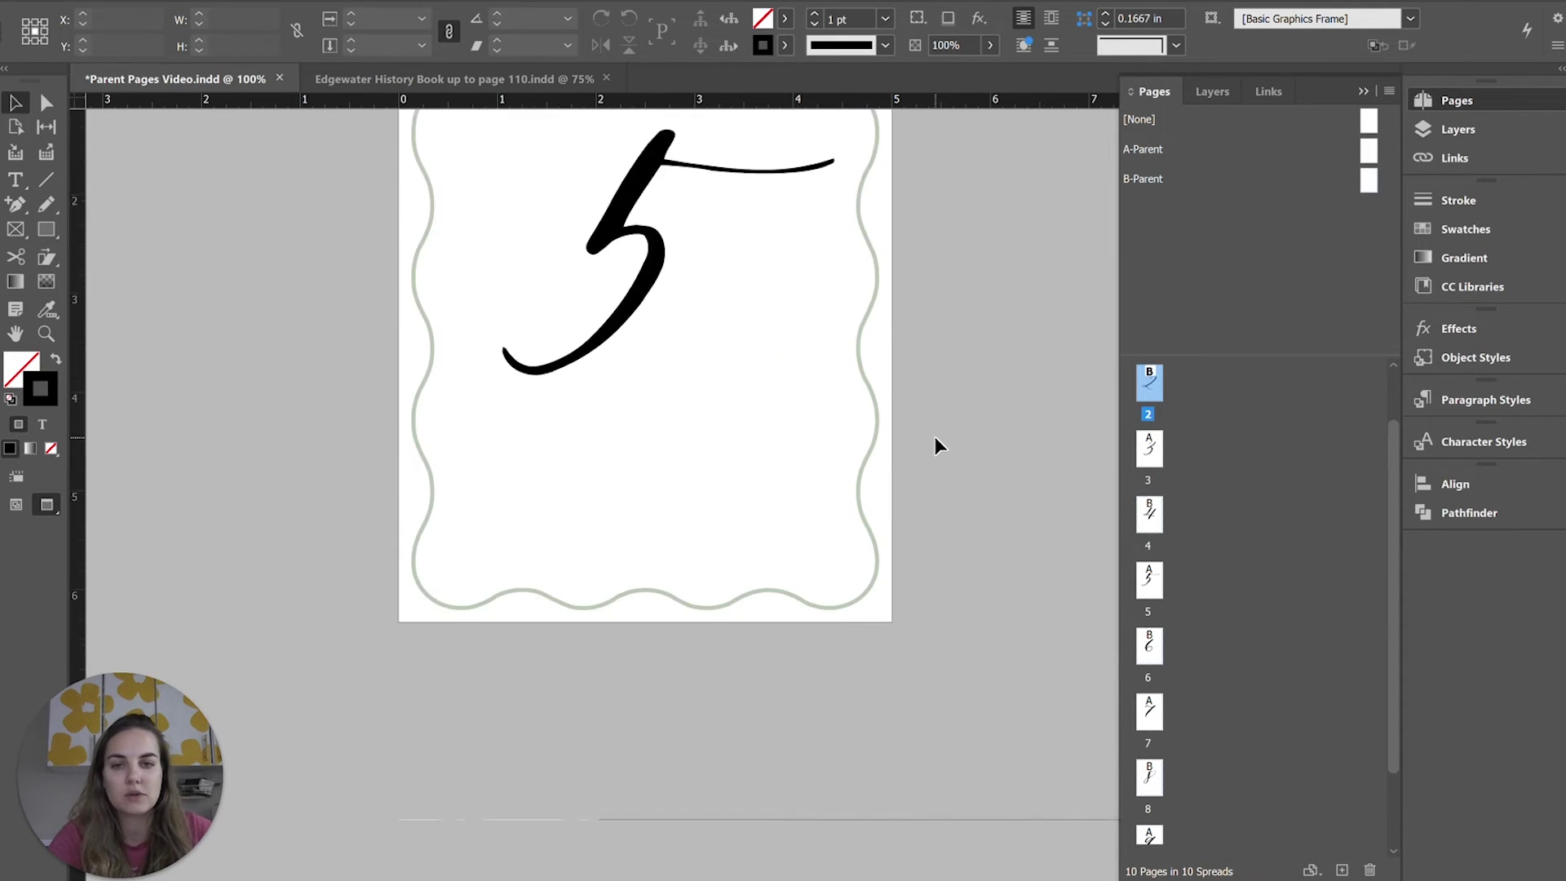
pyautogui.scroll(-20, 917, 435)
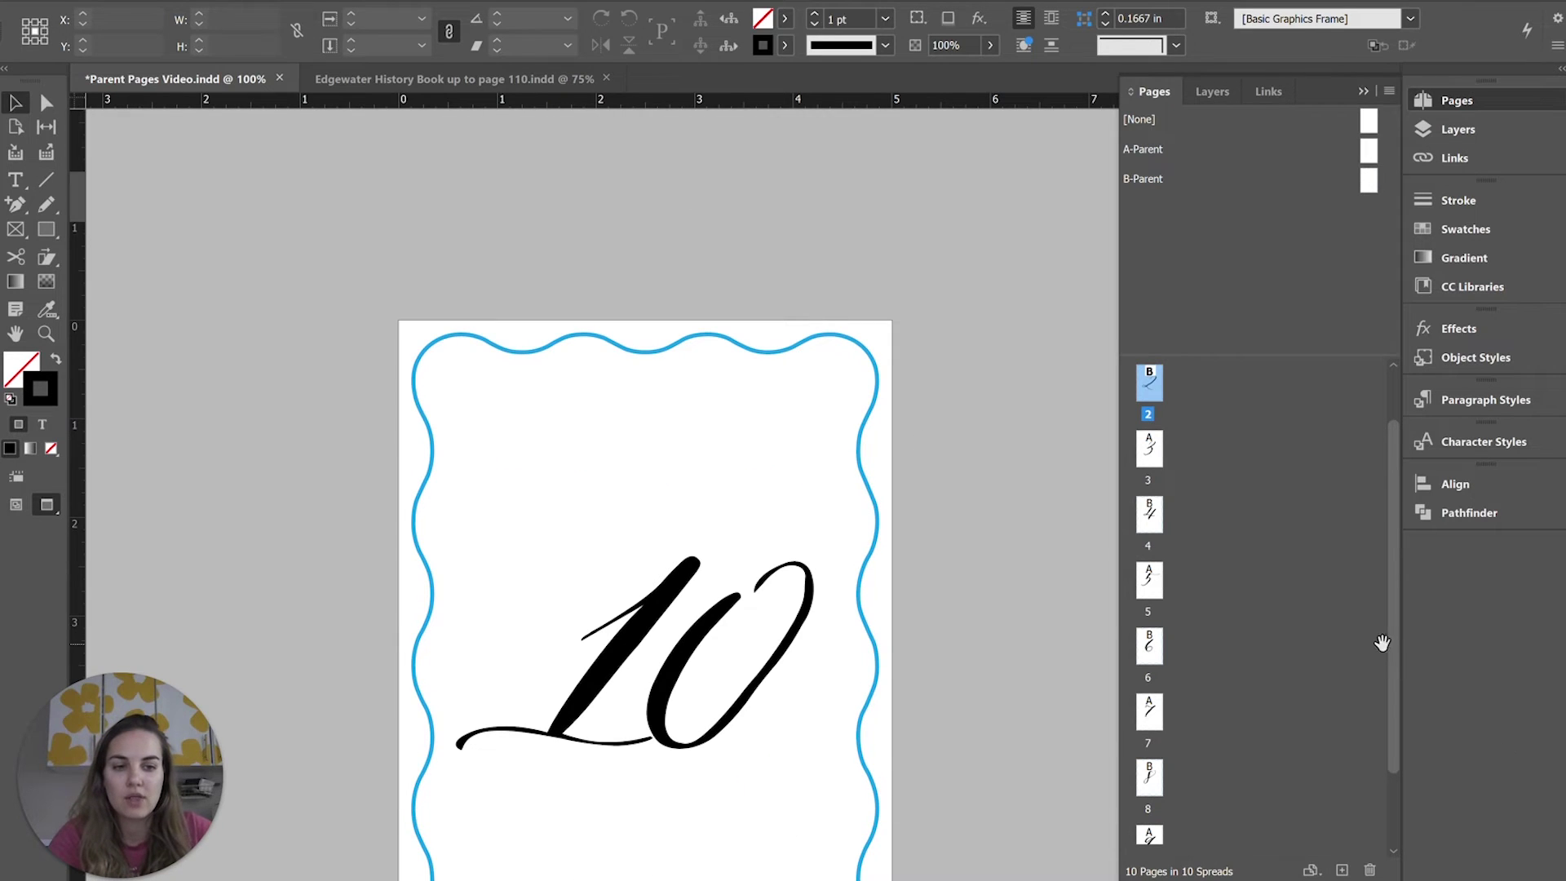
pyautogui.moveTo(1382, 643); pyautogui.dragTo(1392, 489)
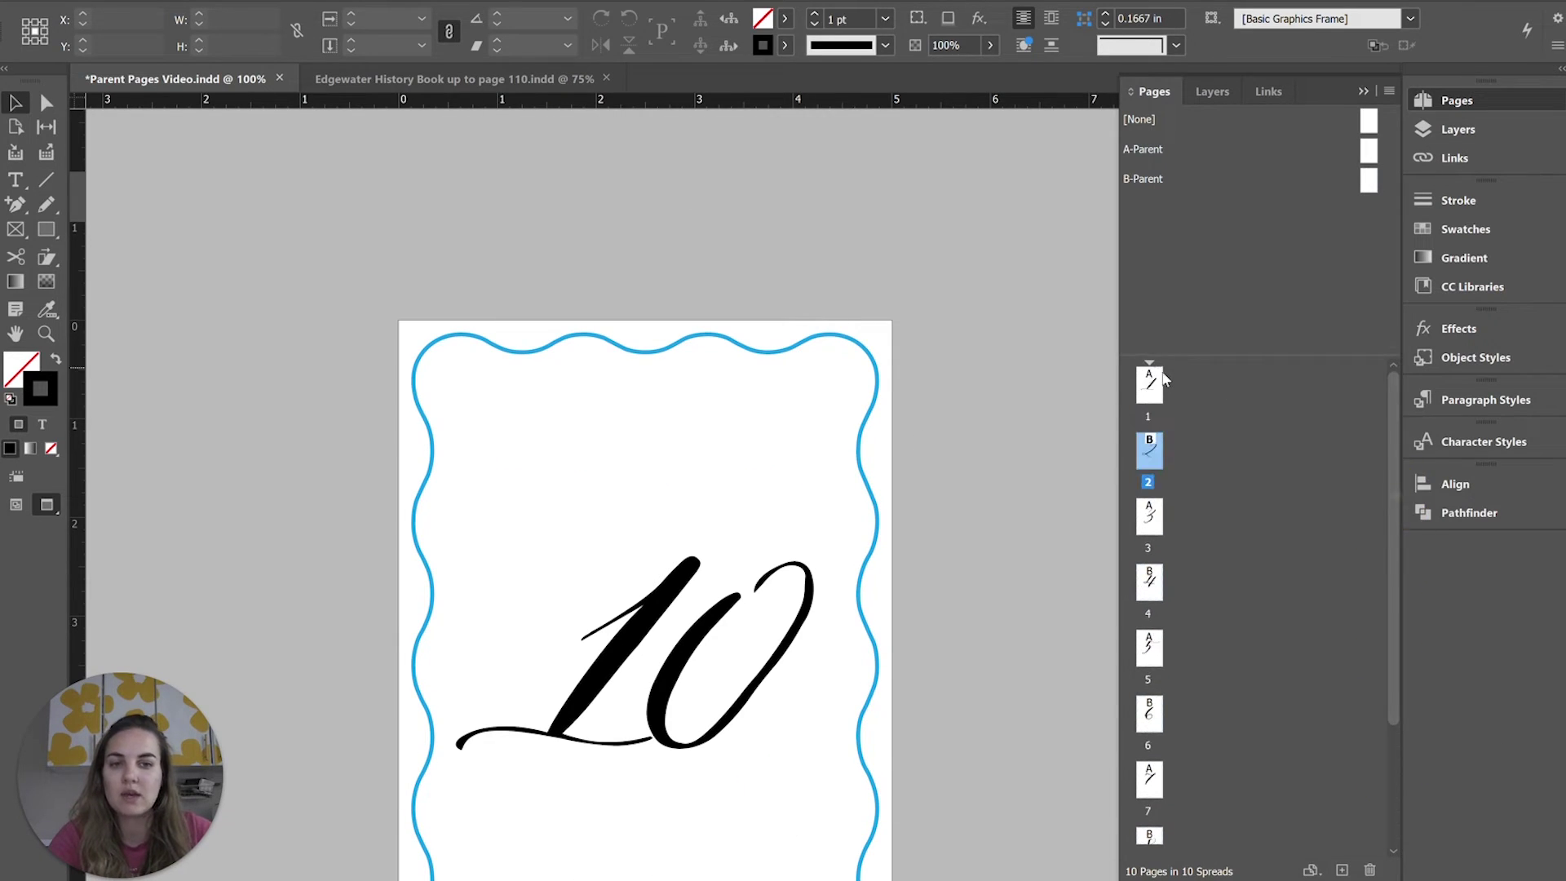
pyautogui.doubleClick(1161, 378)
pyautogui.scroll(-1, 990, 395)
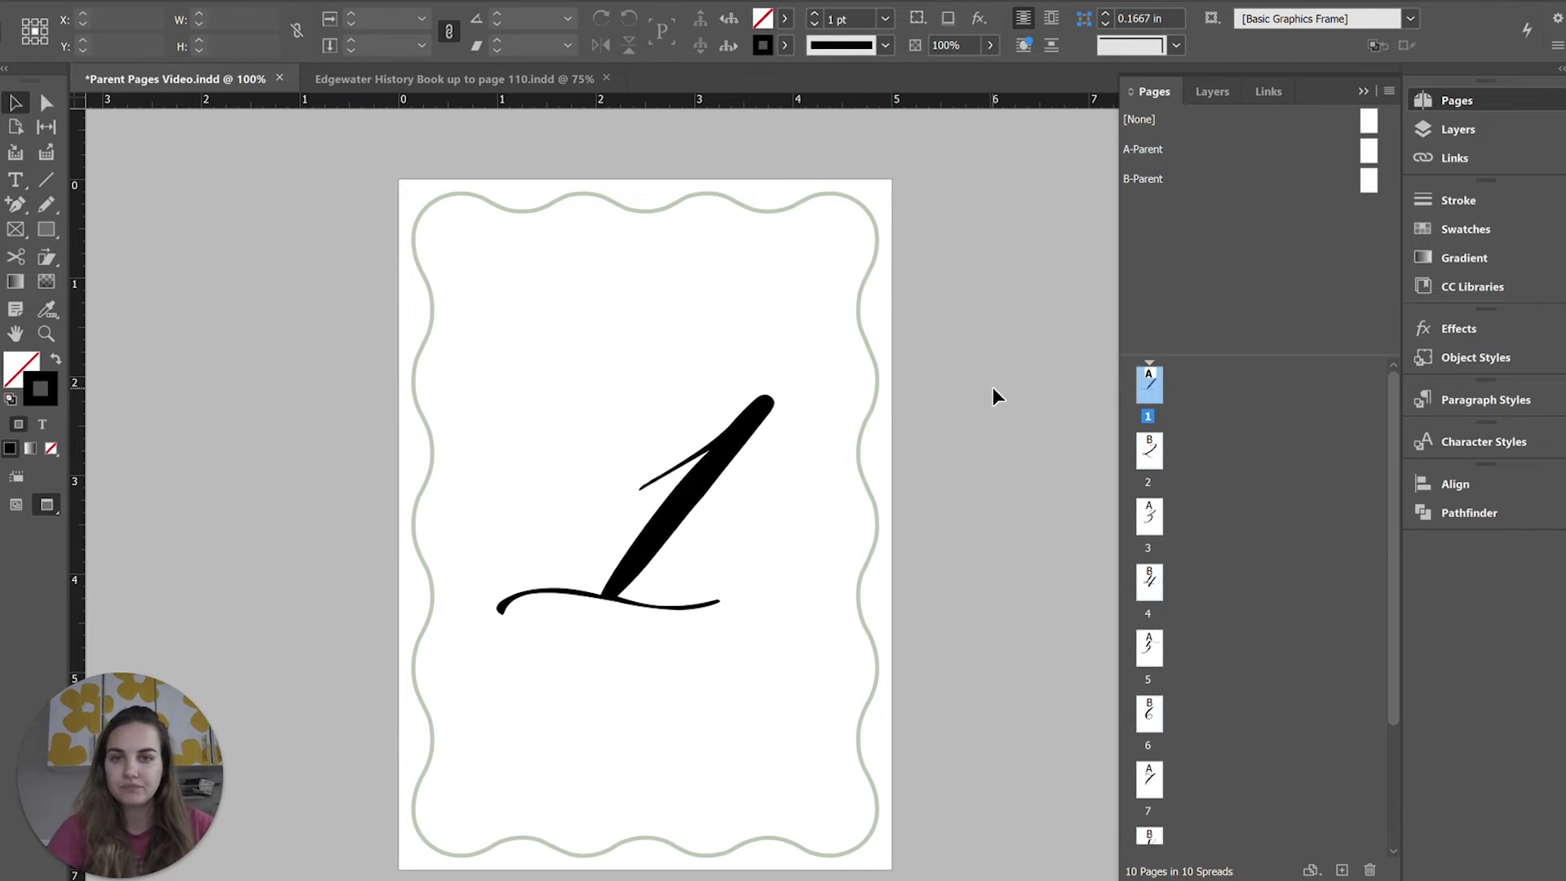
pyautogui.hotkey('ctrl', 'a')
# Colour the numeral 1 on page 1 magenta (C=0 M=100 Y=0 K=0).
pyautogui.click(612, 213)
pyautogui.click(714, 571)
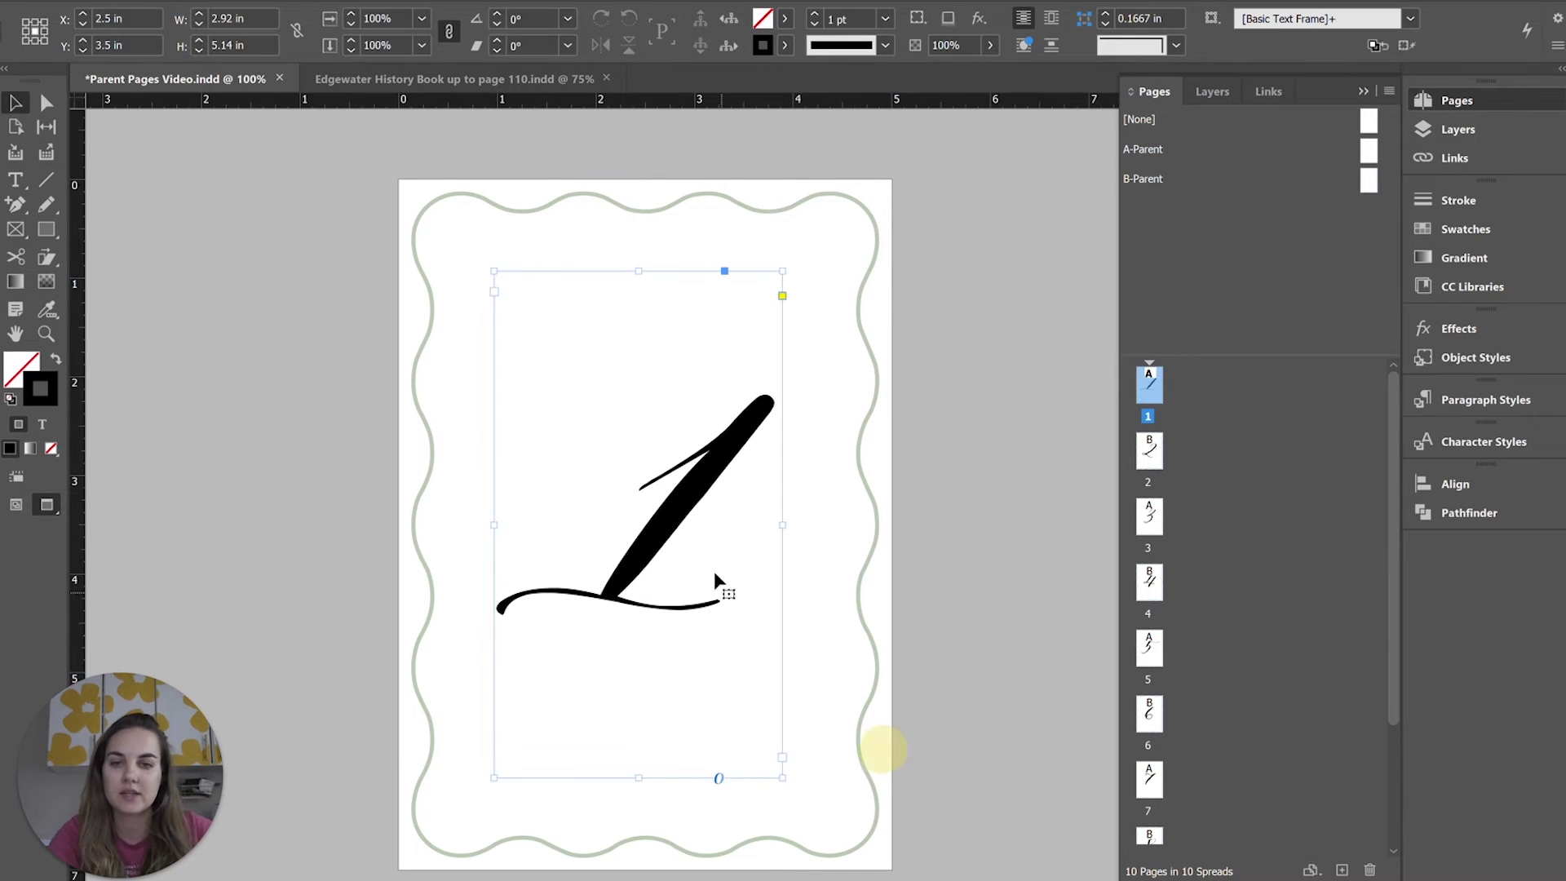
pyautogui.doubleClick(714, 545)
pyautogui.doubleClick(594, 506)
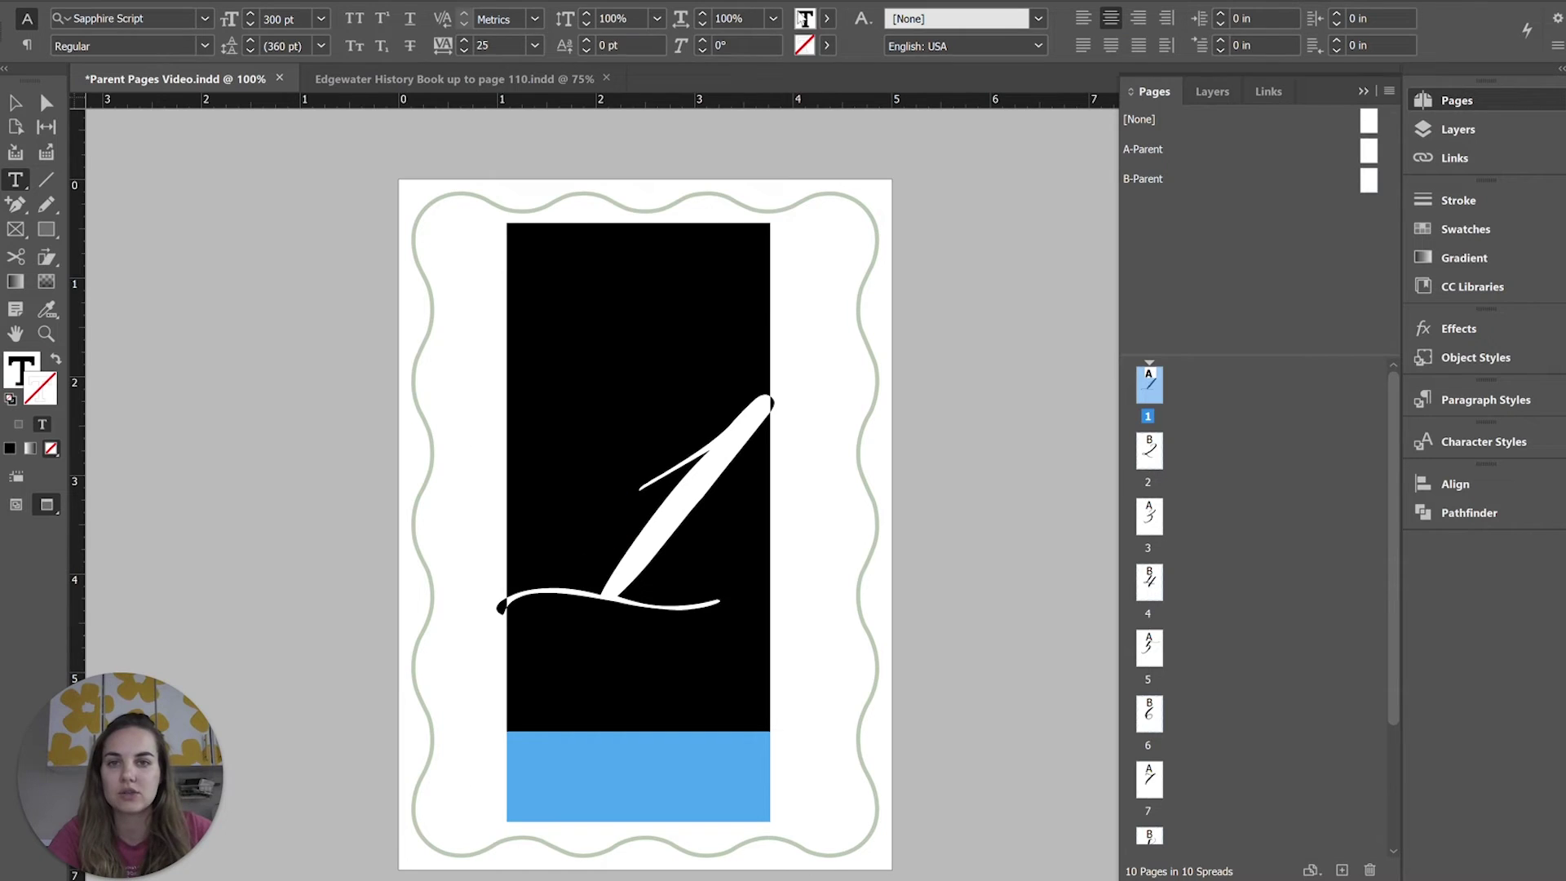
pyautogui.click(826, 18)
pyautogui.click(692, 194)
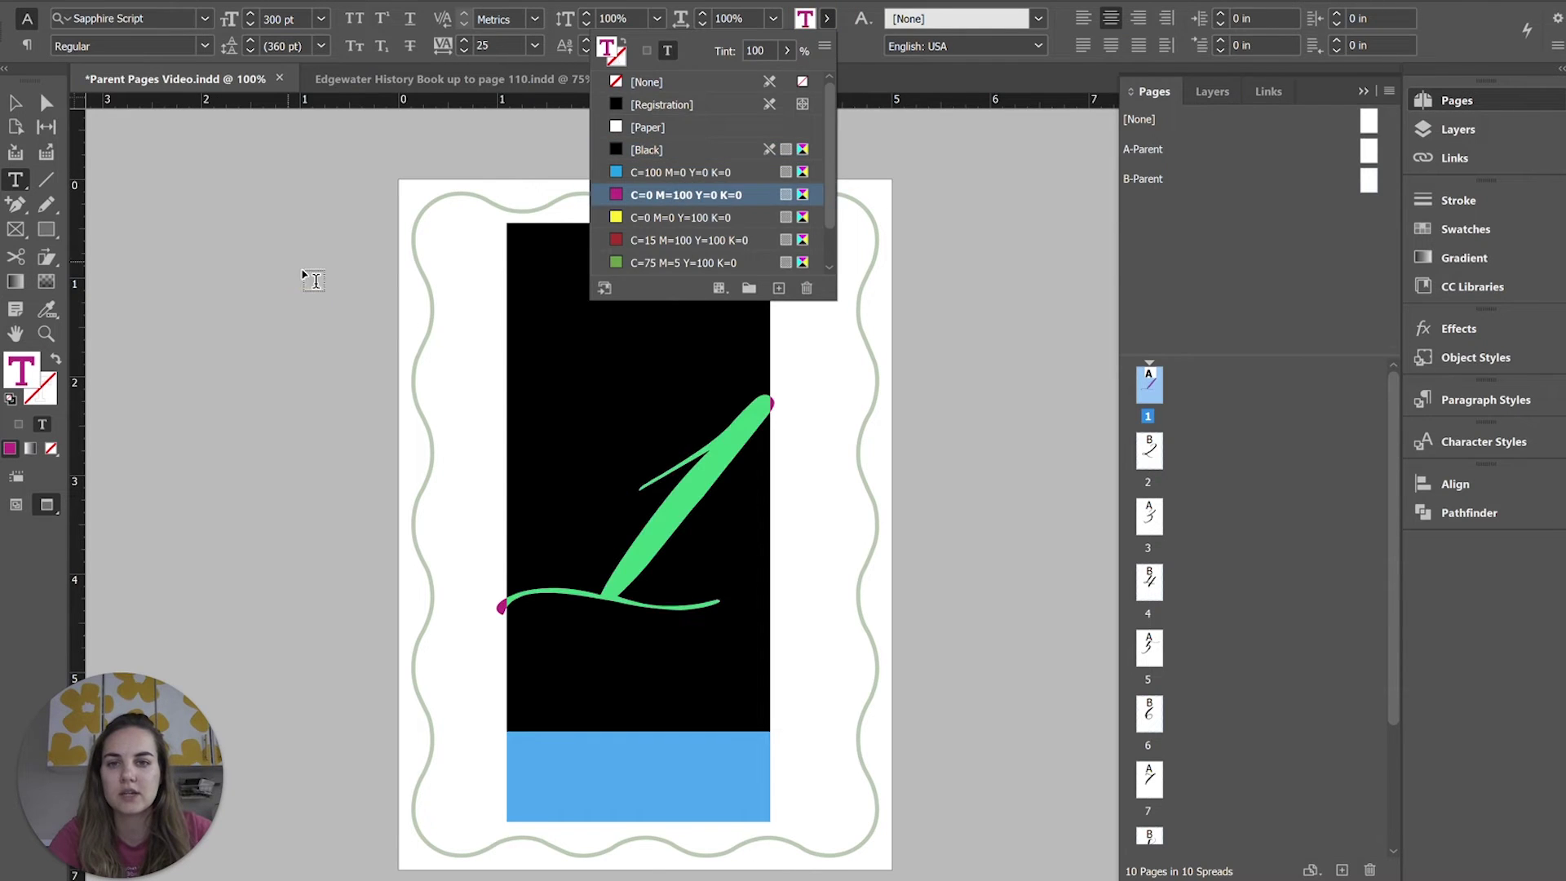
pyautogui.click(306, 271)
# Switch to the Selection tool and deselect the numeral frame.
pyautogui.click(11, 101)
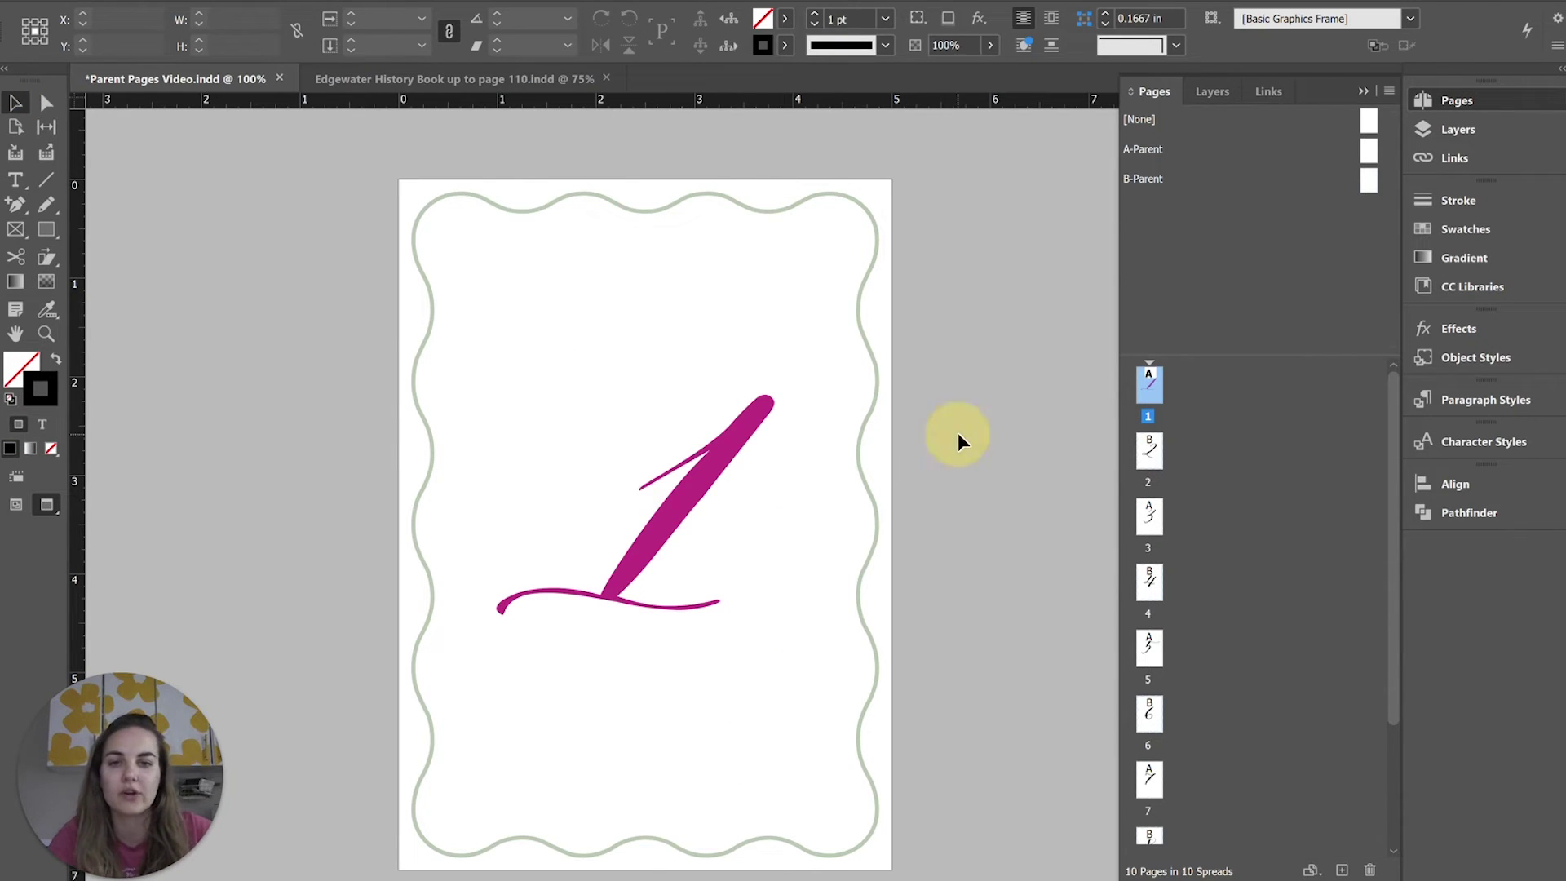
pyautogui.click(610, 207)
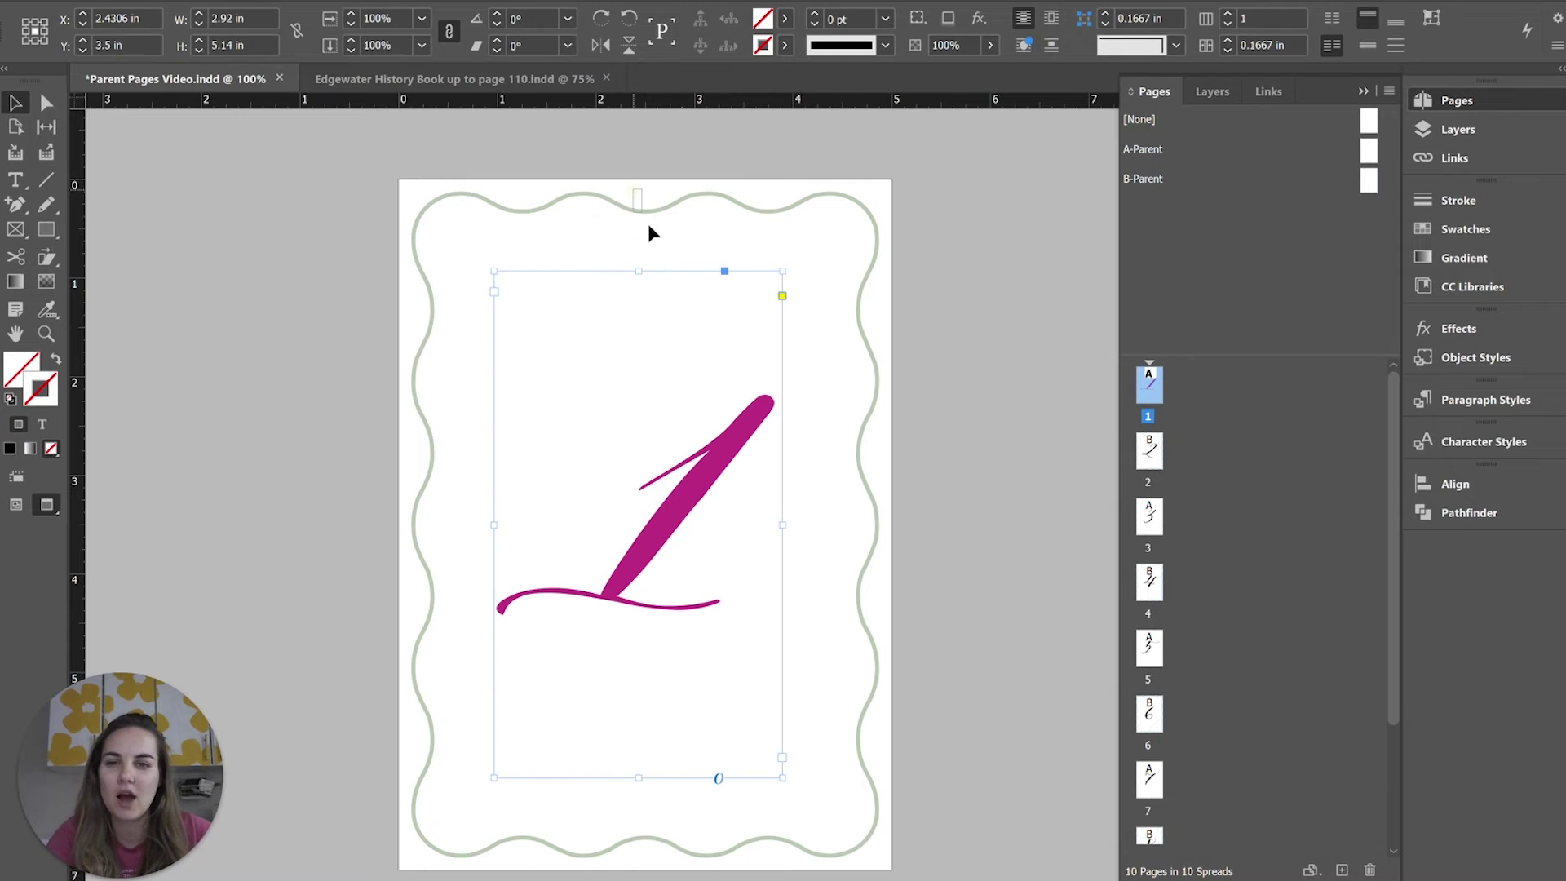
pyautogui.click(712, 193)
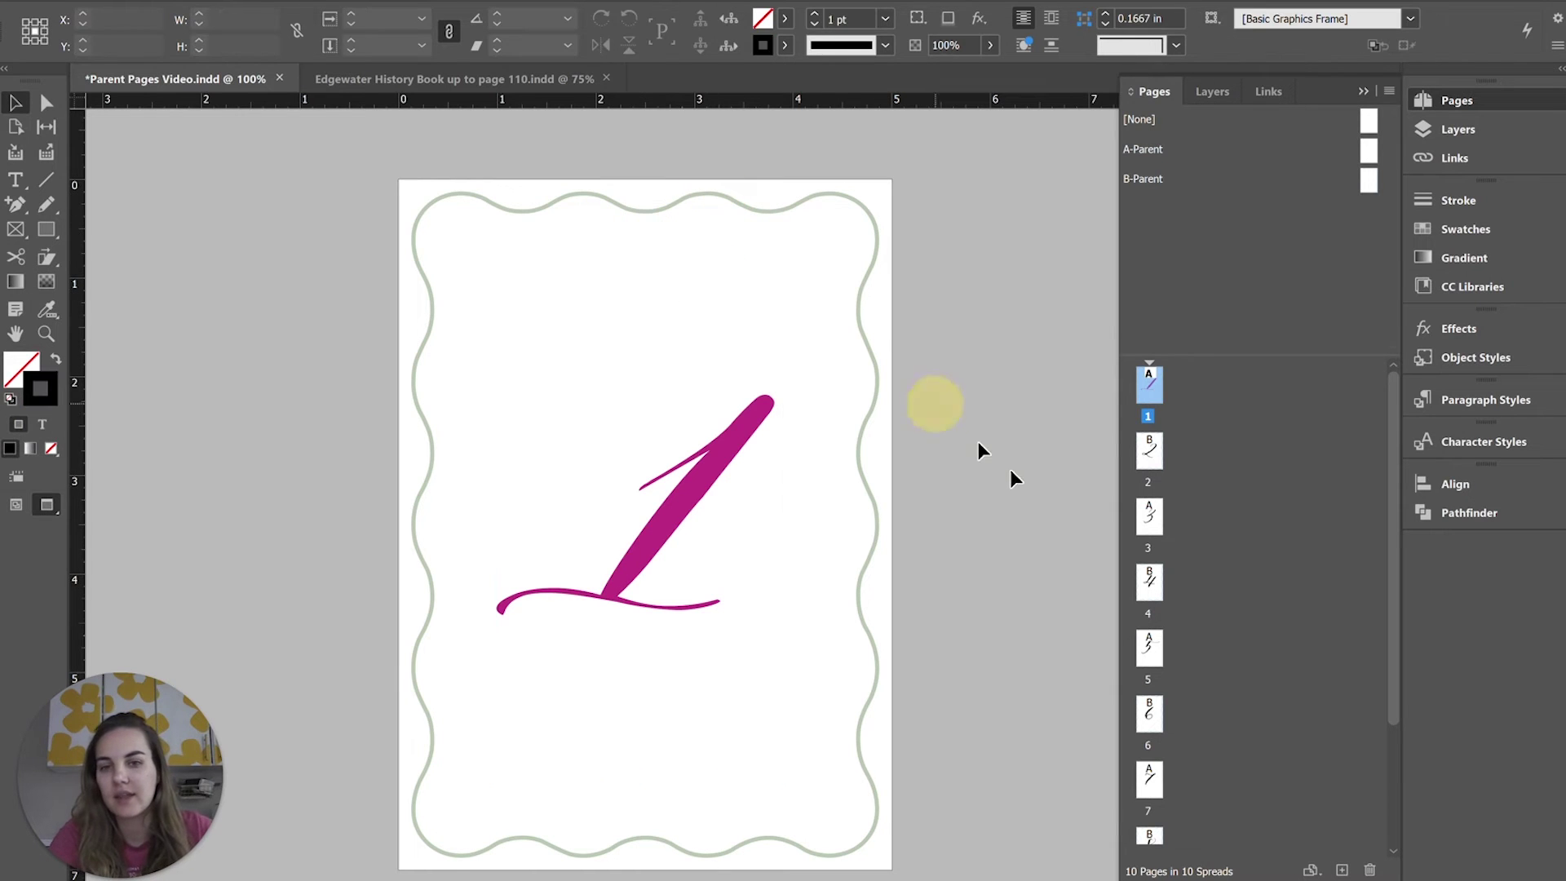
pyautogui.scroll(-4, 1011, 471)
# Set page 1's wavy border stroke to the magenta swatch.
pyautogui.scroll(4, 1012, 471)
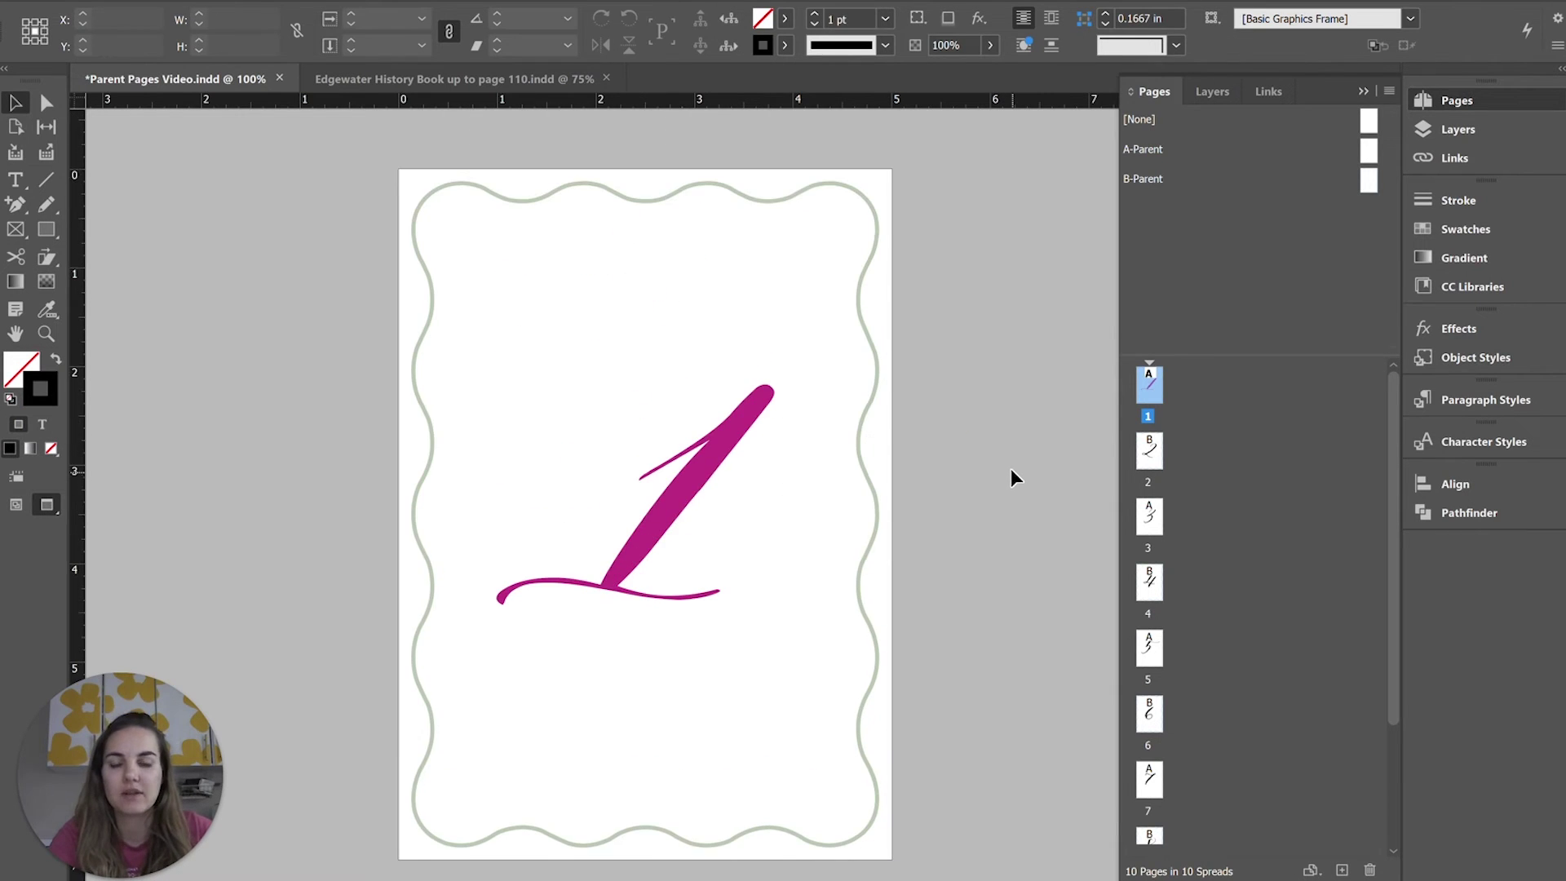
pyautogui.click(539, 199)
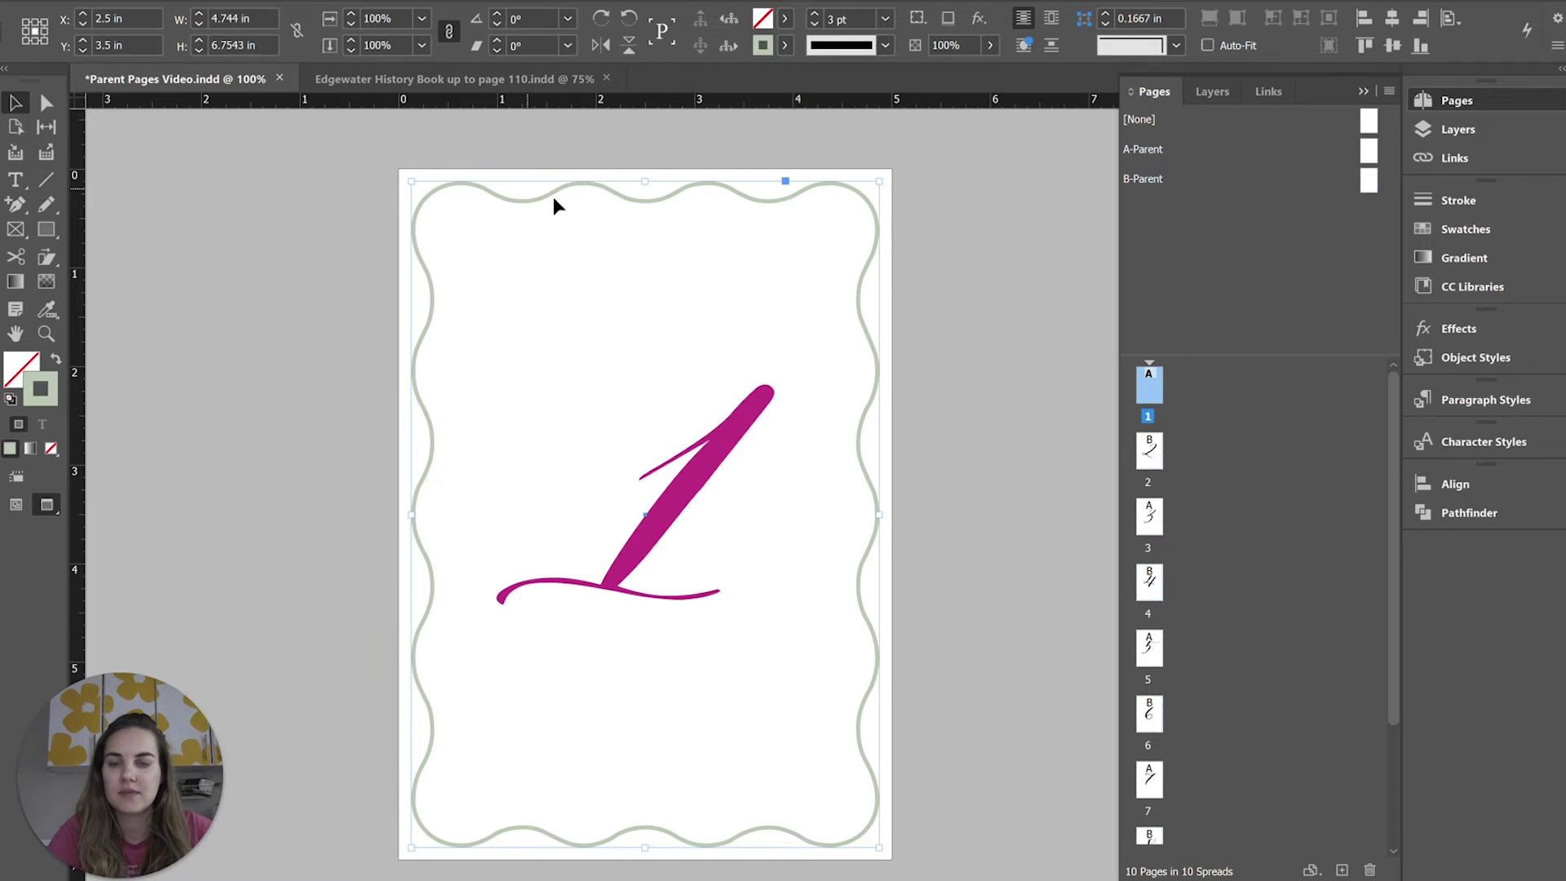
pyautogui.click(581, 190)
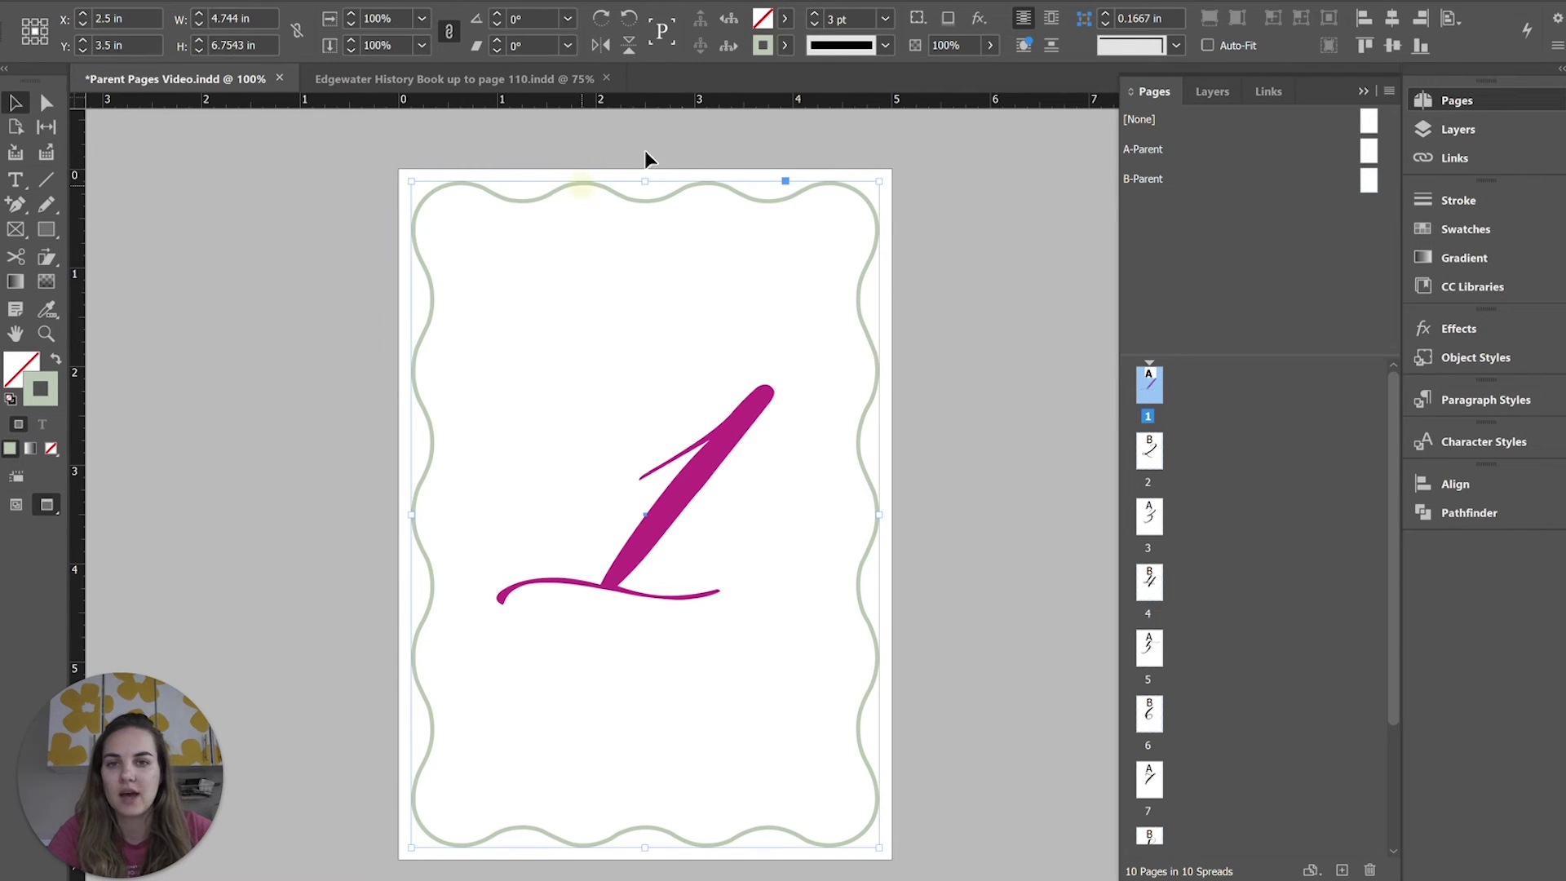
pyautogui.click(783, 43)
pyautogui.click(591, 154)
pyautogui.click(527, 393)
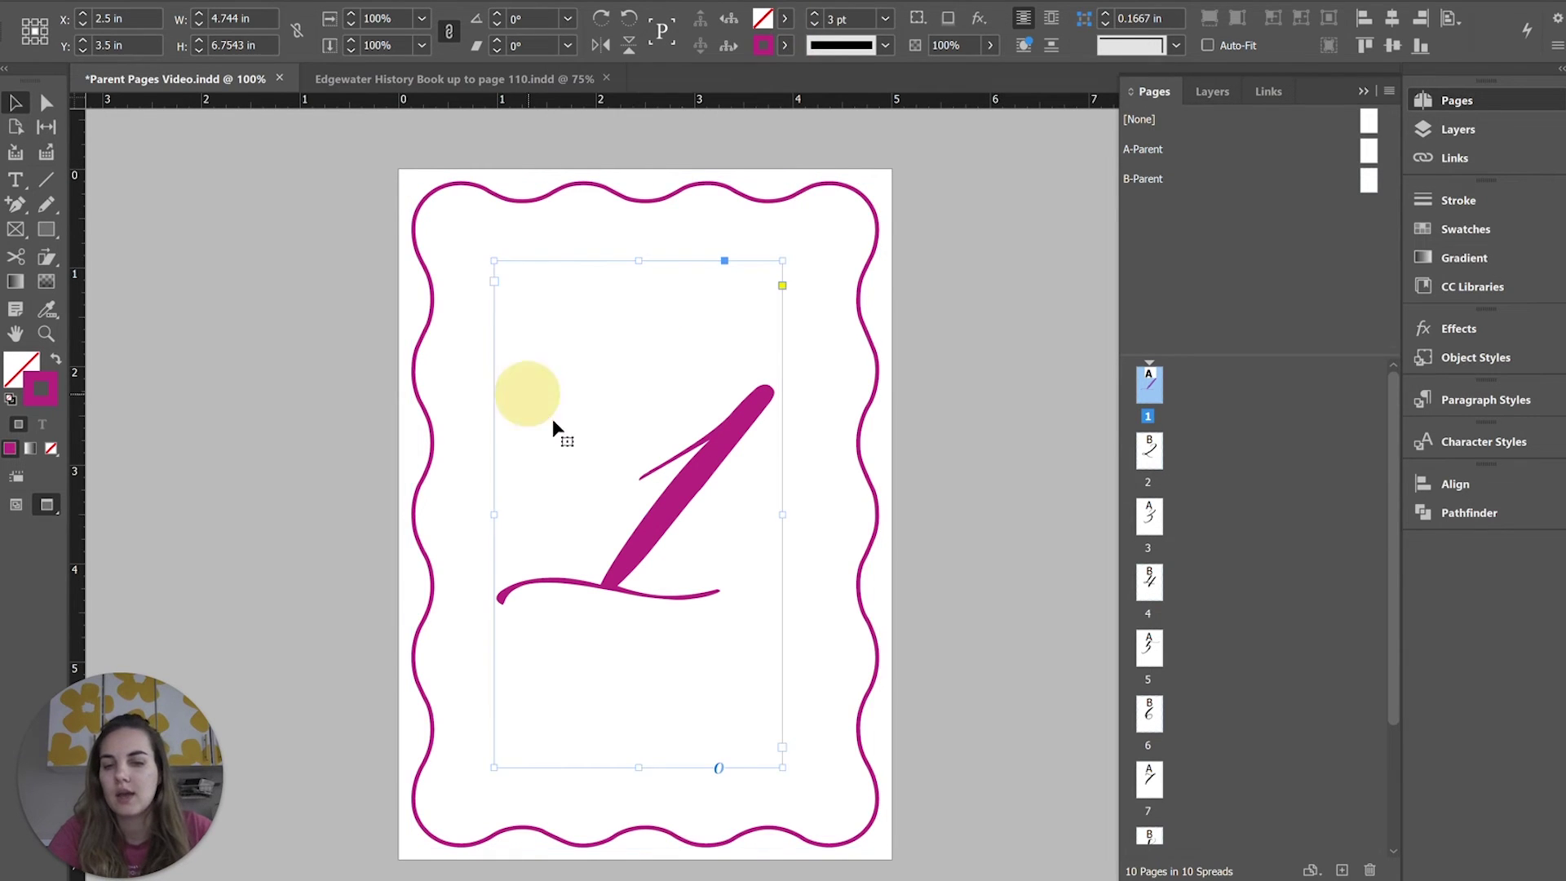
pyautogui.click(1023, 393)
pyautogui.scroll(-10, 1026, 398)
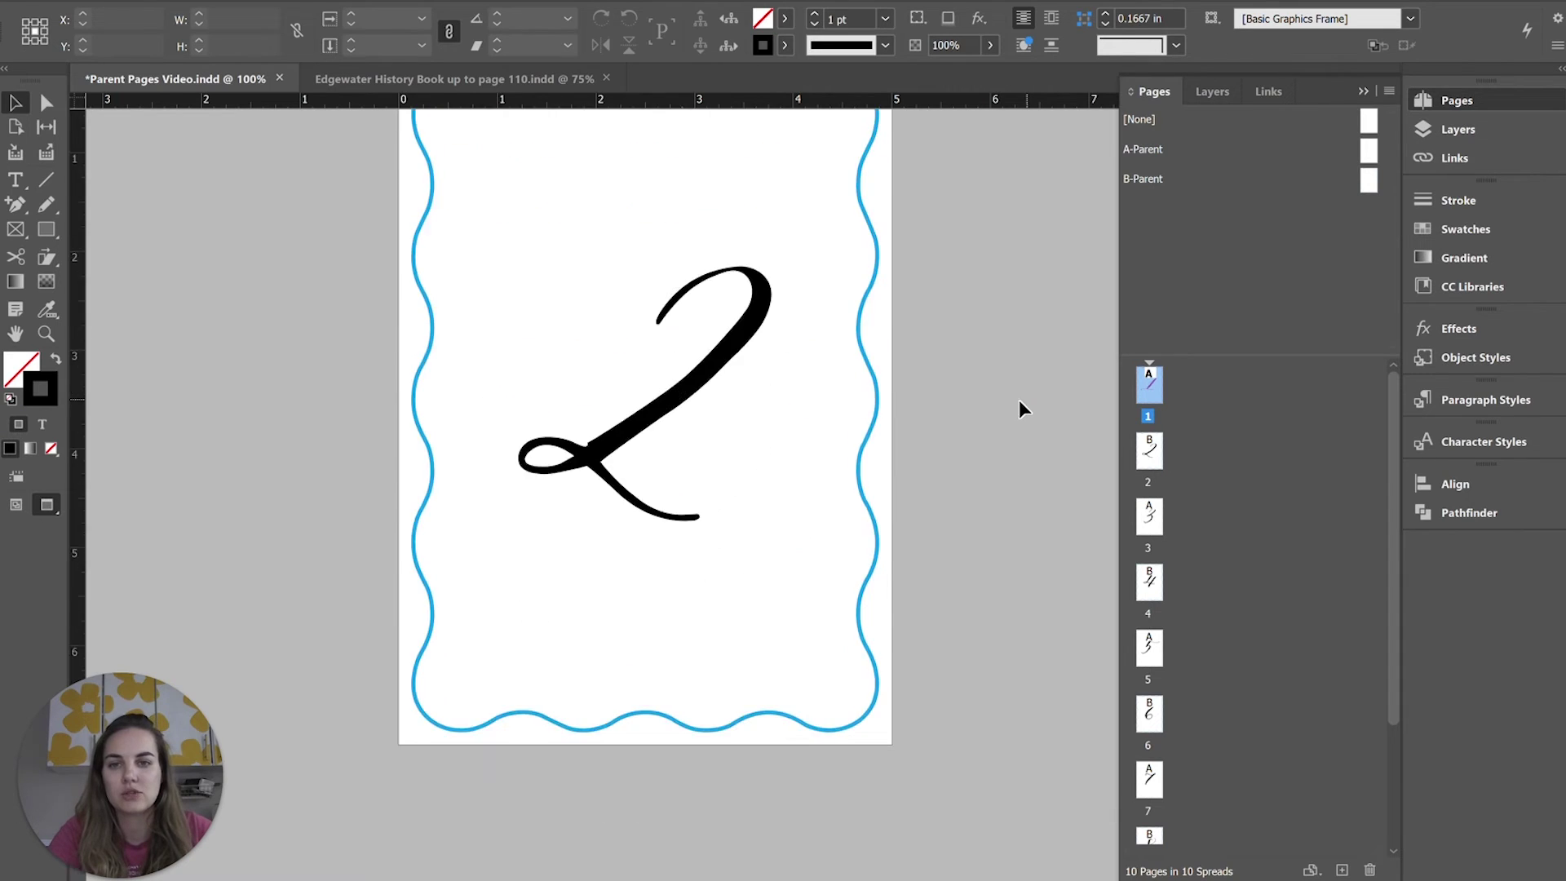
pyautogui.scroll(-10, 1019, 400)
pyautogui.moveTo(728, 240); pyautogui.dragTo(853, 329)
pyautogui.scroll(7, 923, 379)
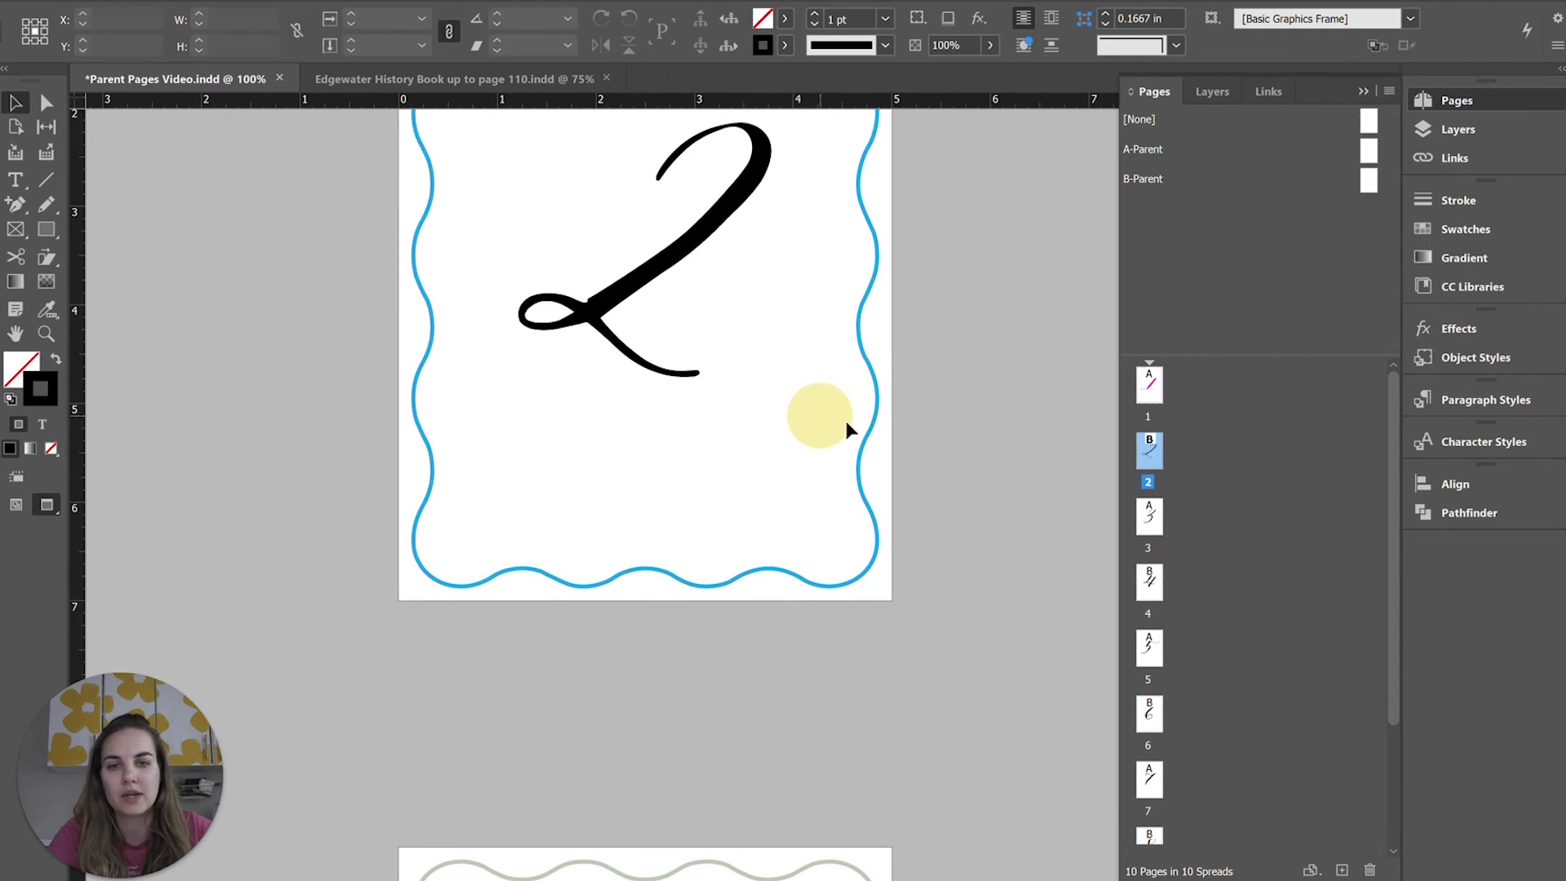
pyautogui.moveTo(818, 437); pyautogui.dragTo(938, 567)
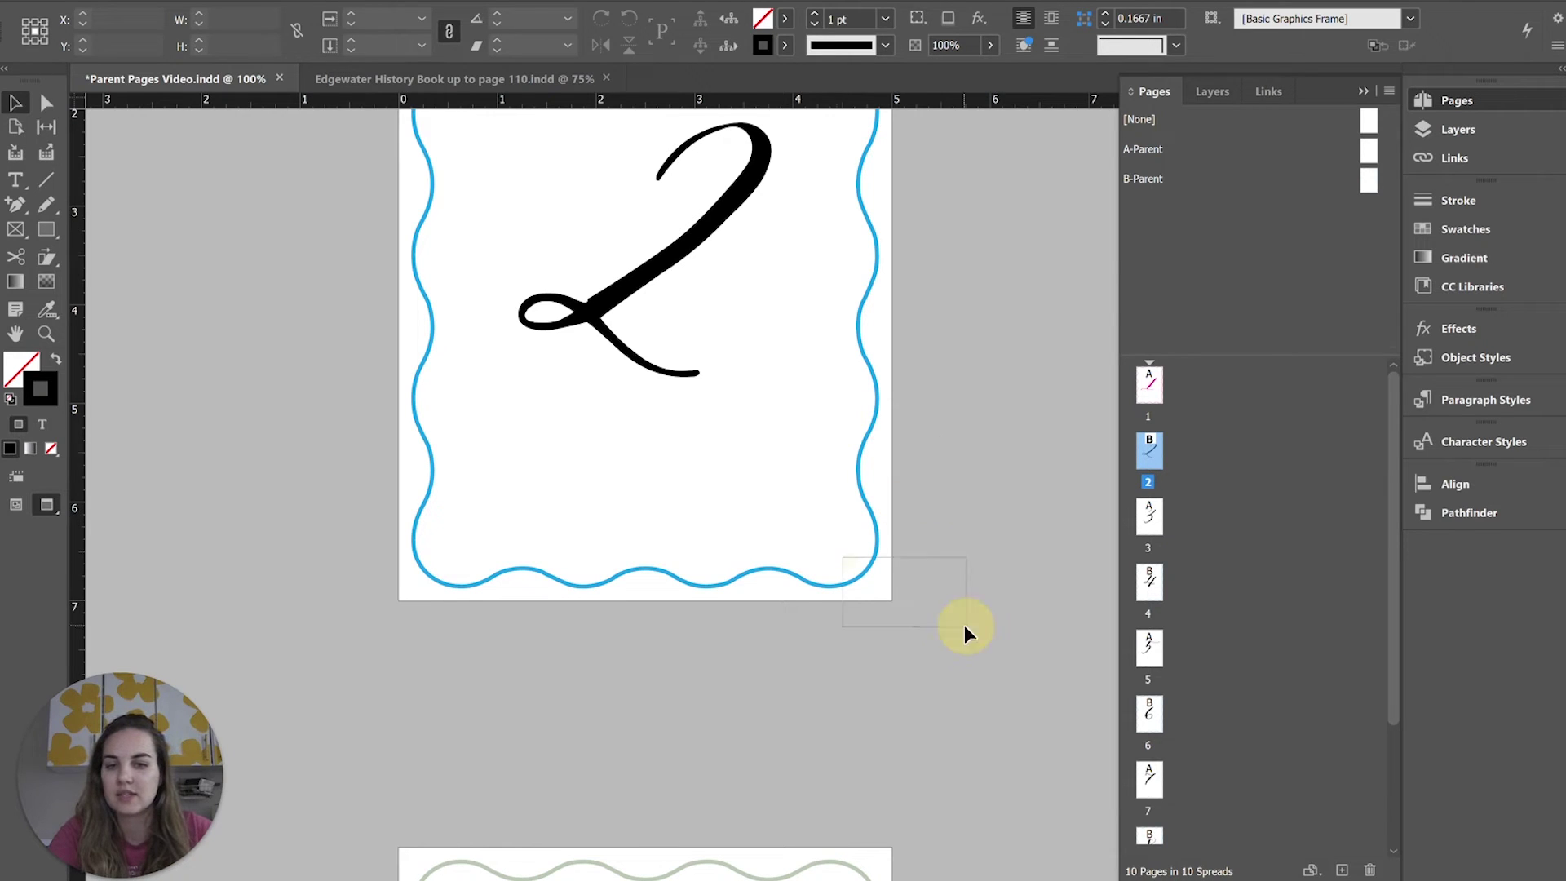
pyautogui.scroll(-7, 951, 550)
pyautogui.scroll(-2, 952, 550)
pyautogui.scroll(7, 944, 555)
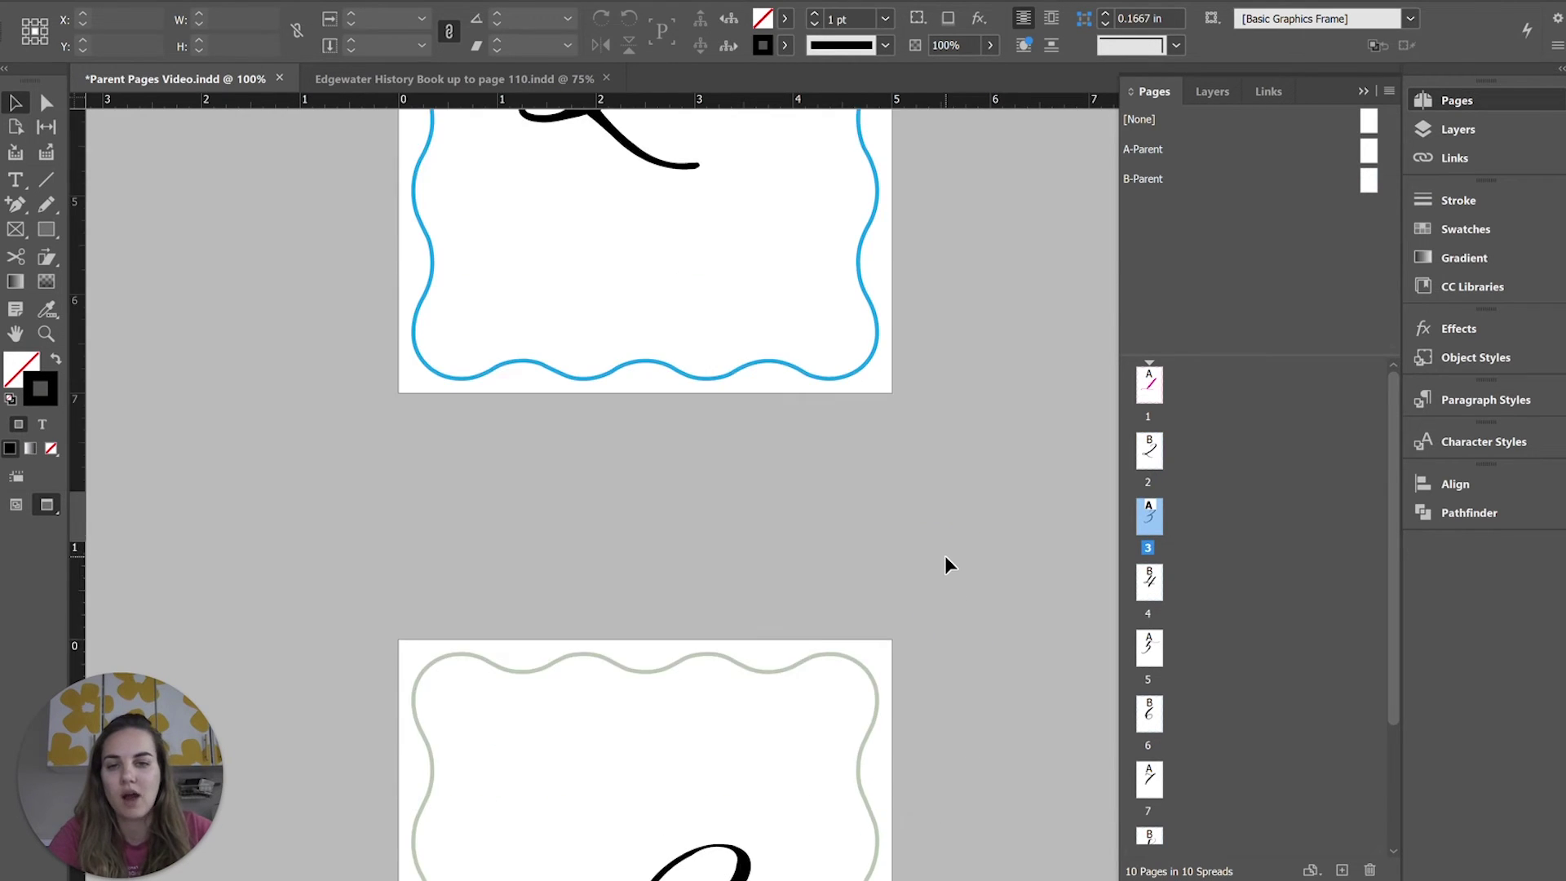
pyautogui.scroll(8, 944, 556)
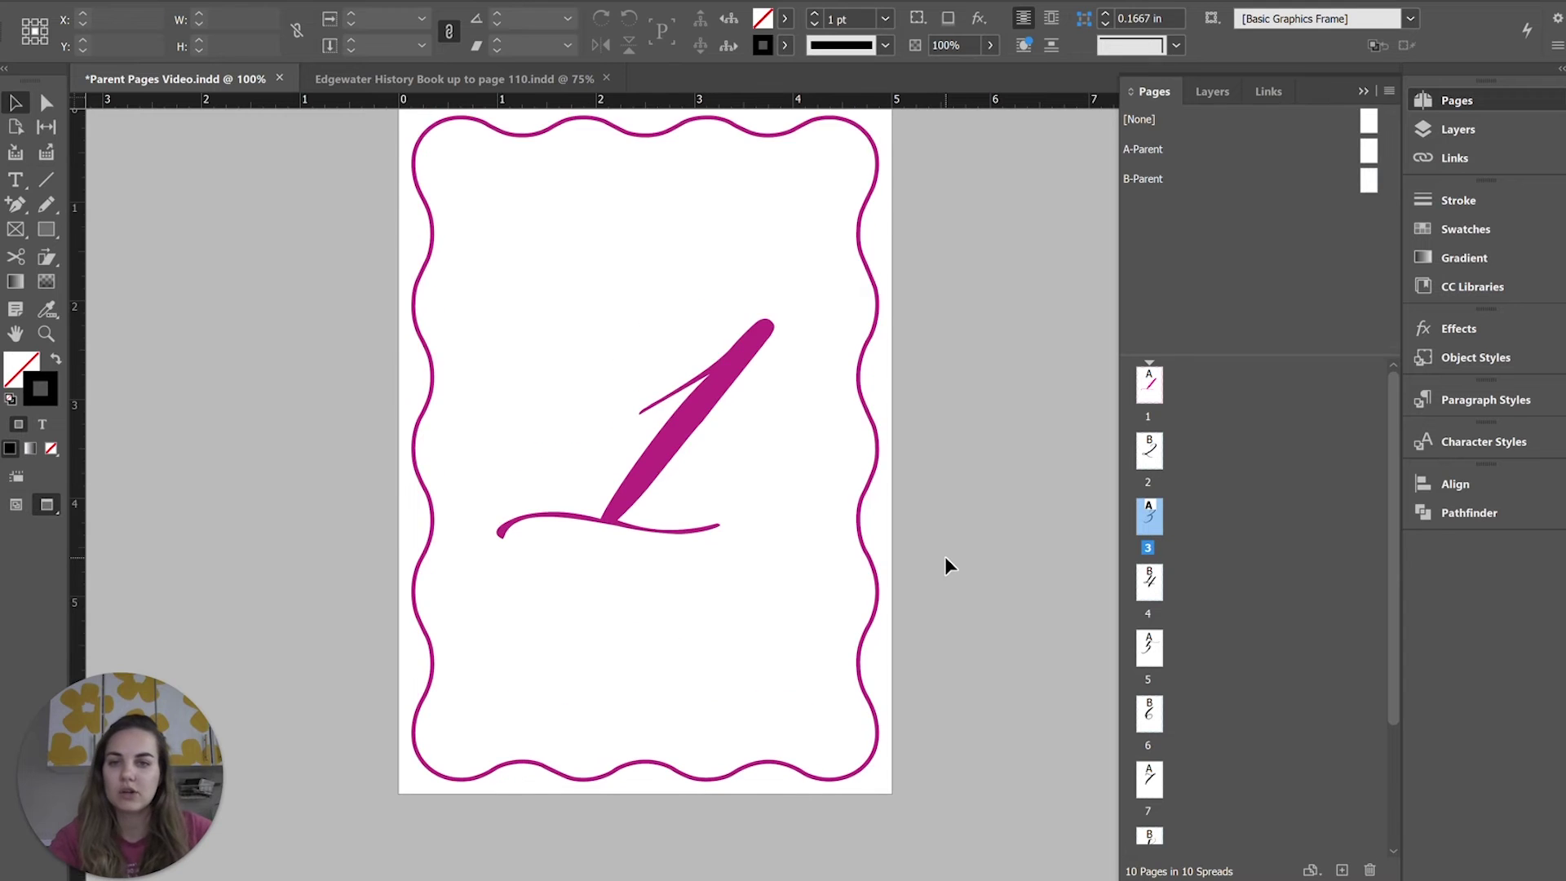
pyautogui.scroll(1, 945, 556)
pyautogui.scroll(-1, 962, 559)
pyautogui.scroll(1, 964, 559)
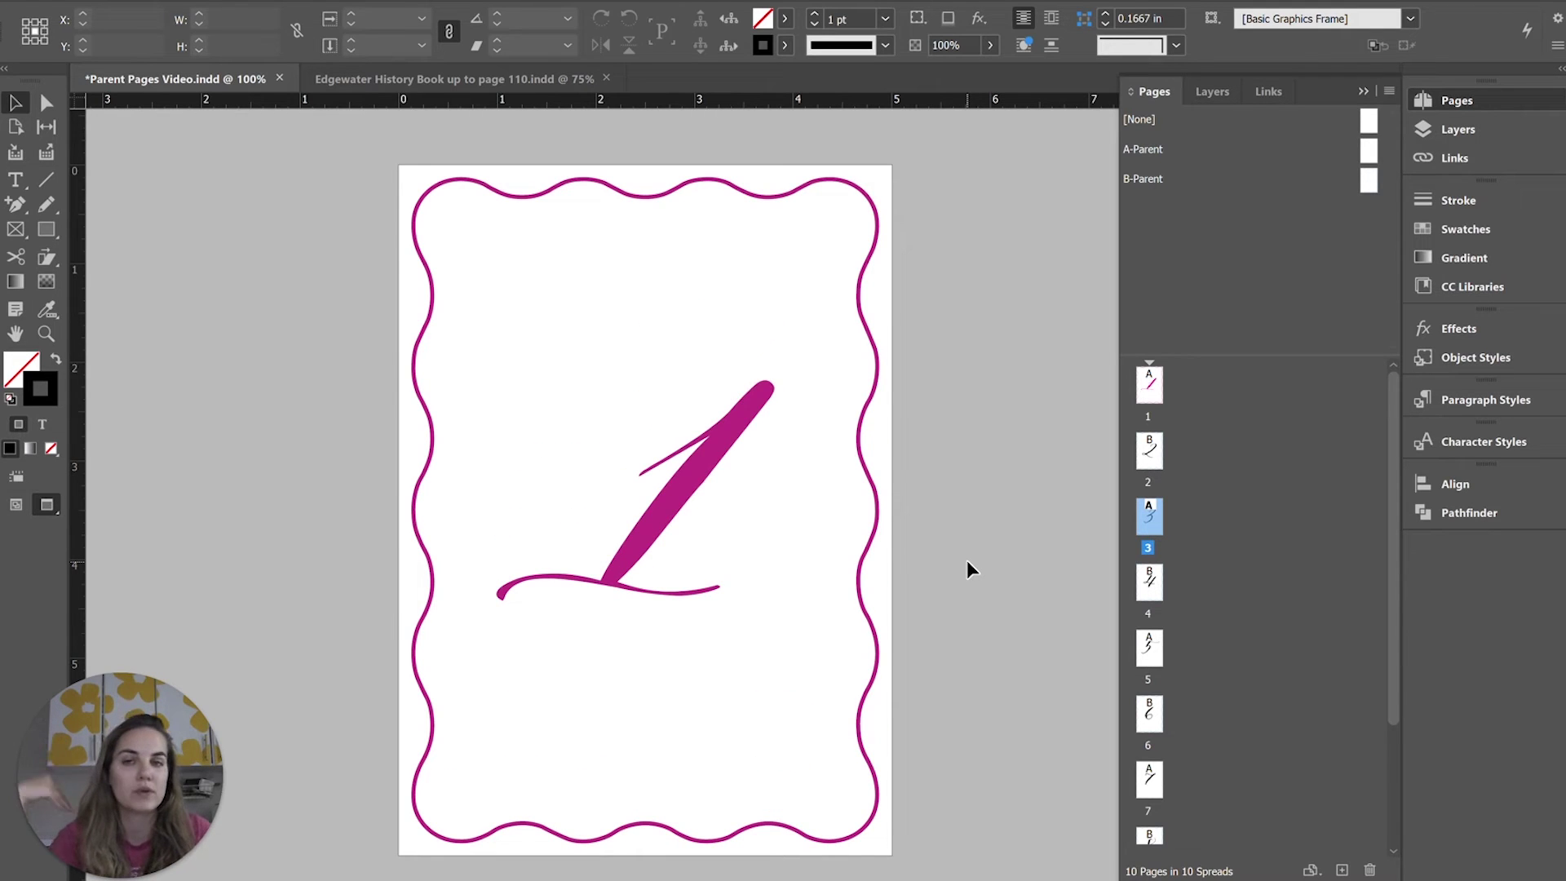
# Recolour the A-Parent wavy border stroke to the yellow swatch.
pyautogui.doubleClick(1368, 150)
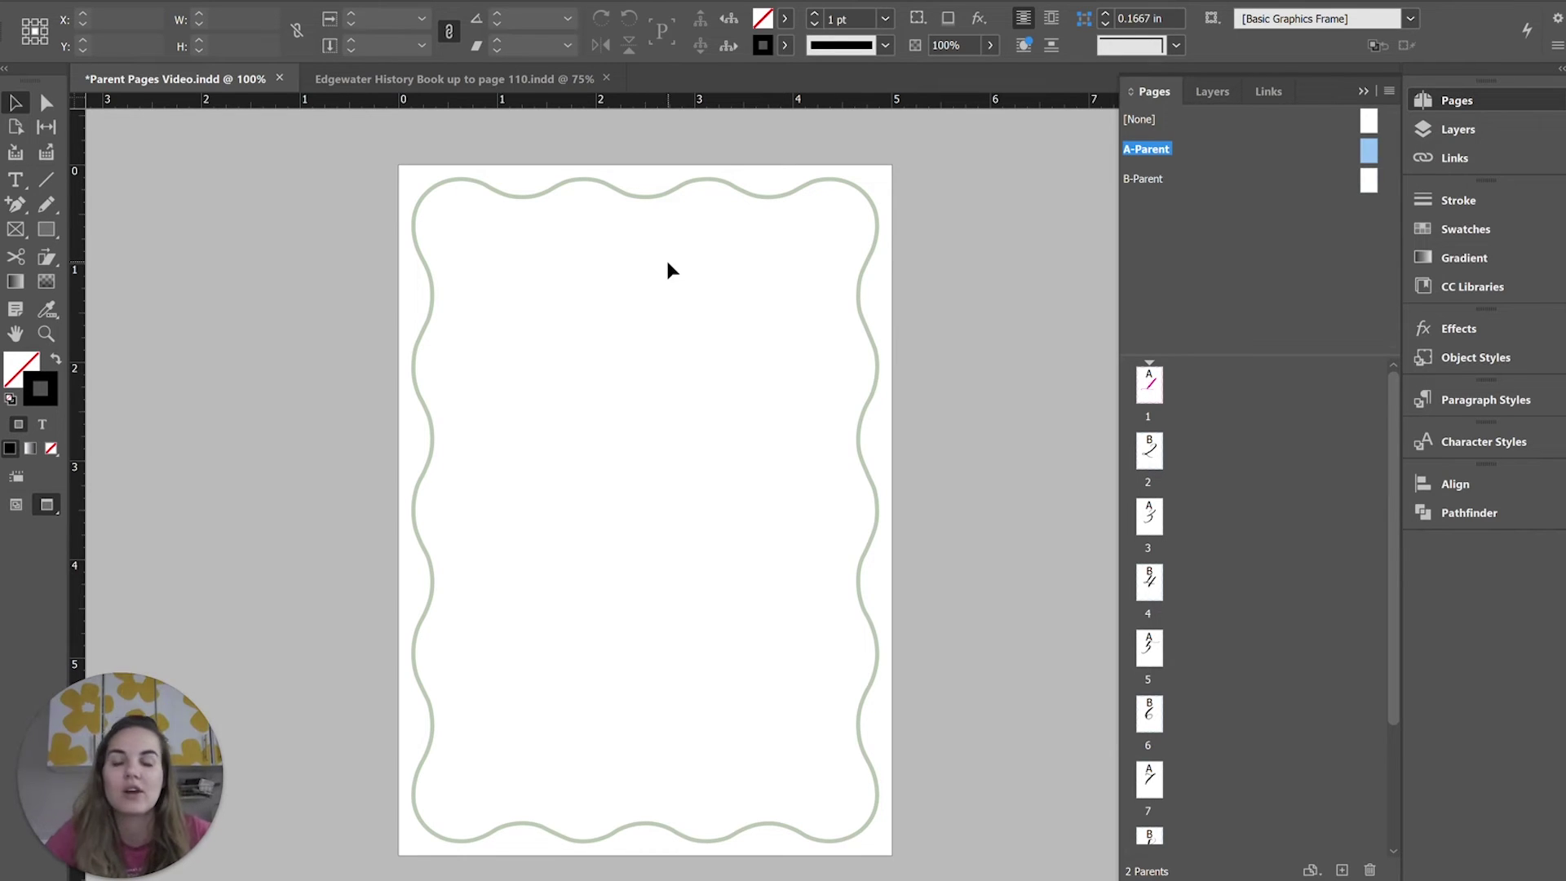
pyautogui.click(746, 187)
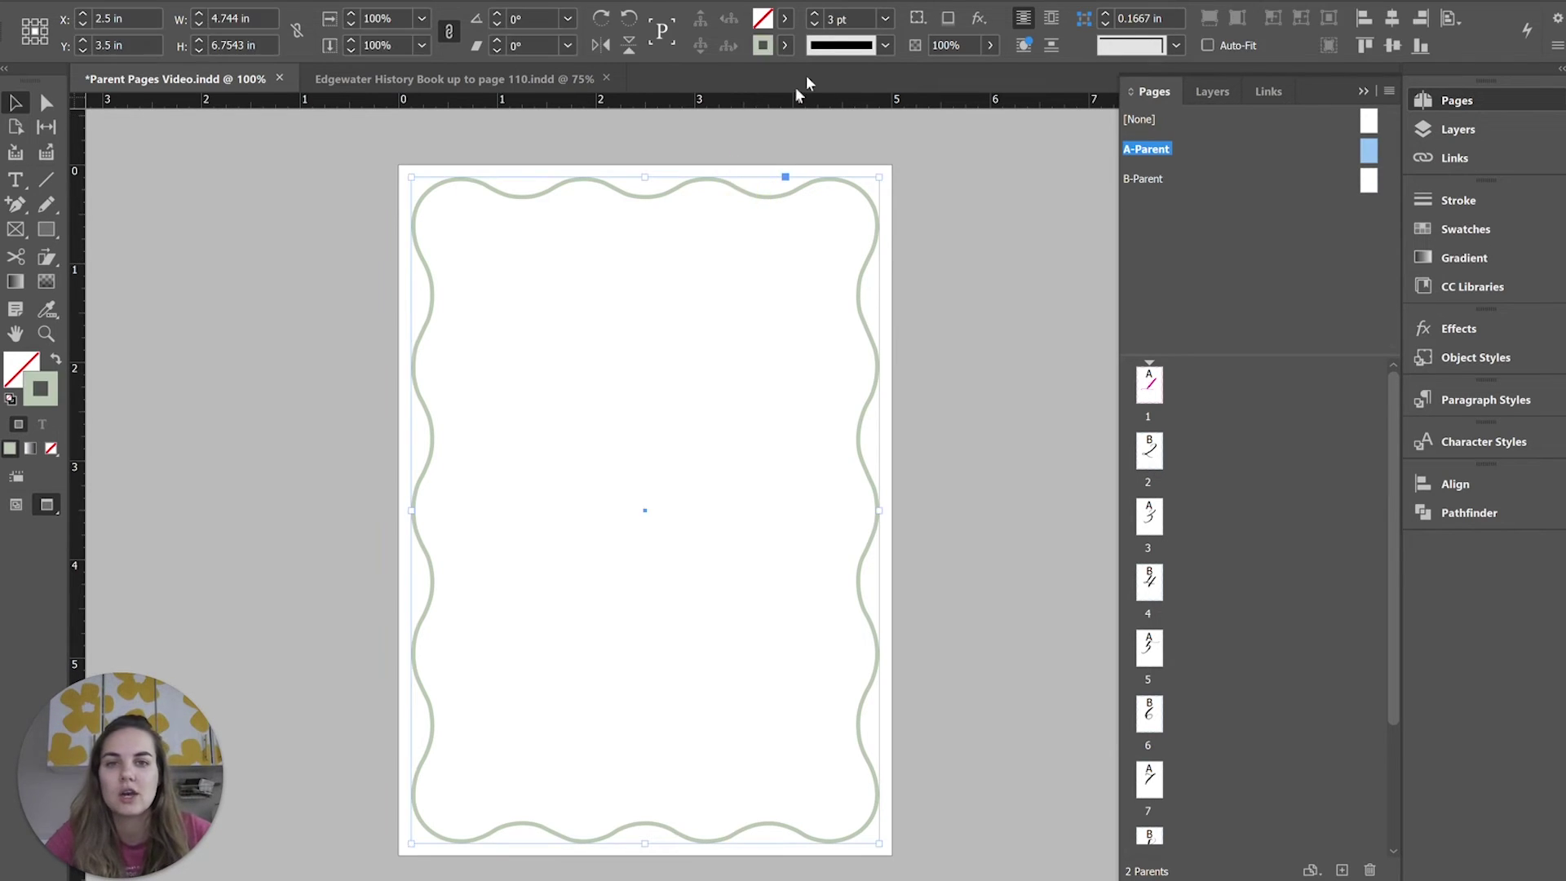
pyautogui.click(786, 46)
pyautogui.click(580, 204)
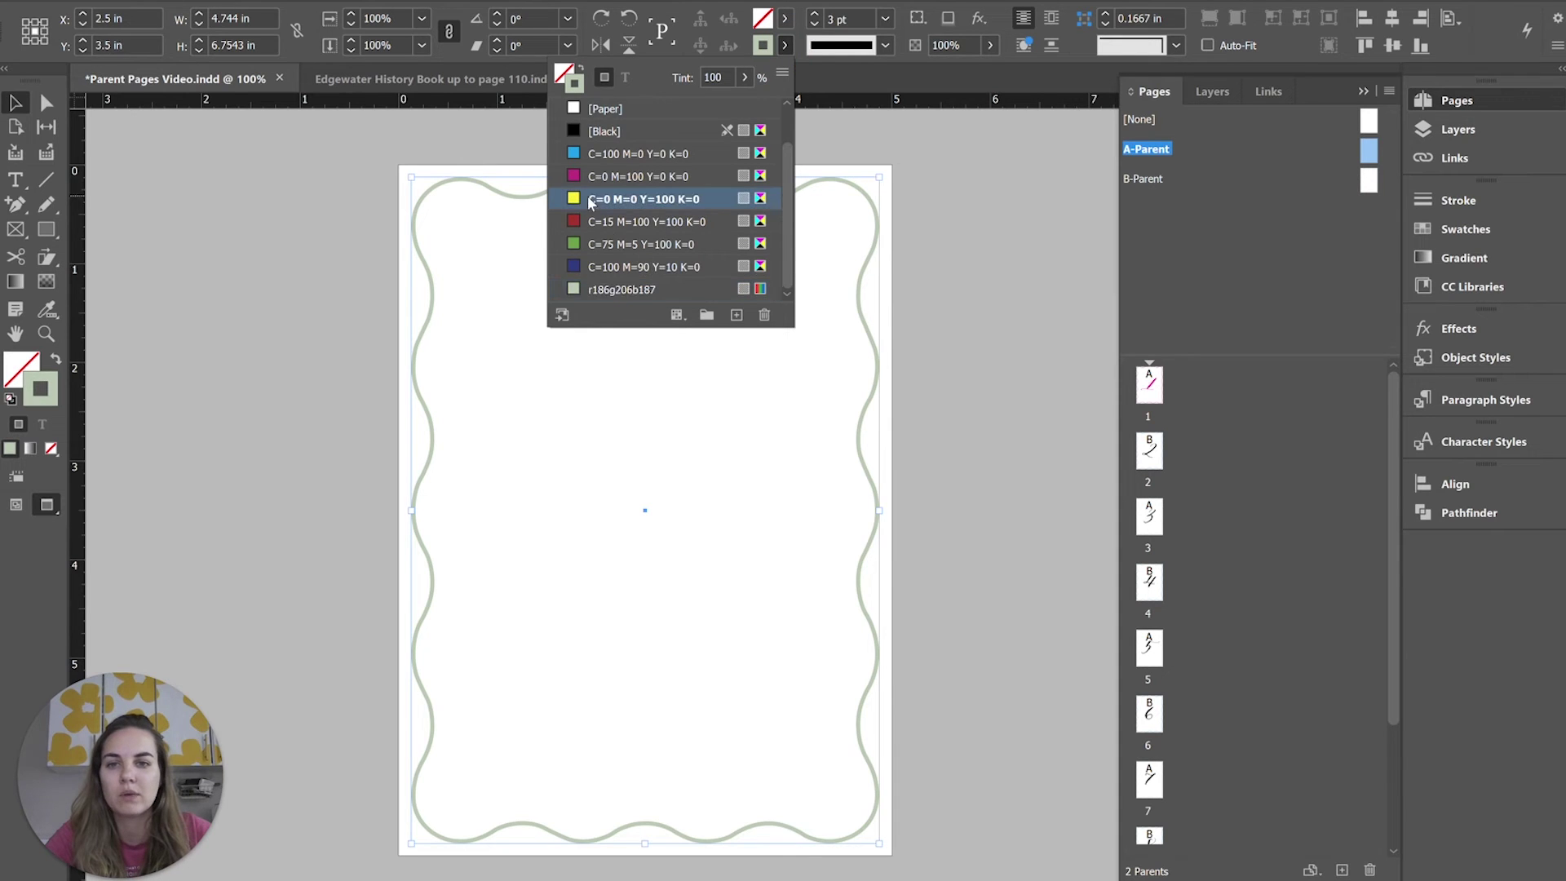
pyautogui.click(1026, 347)
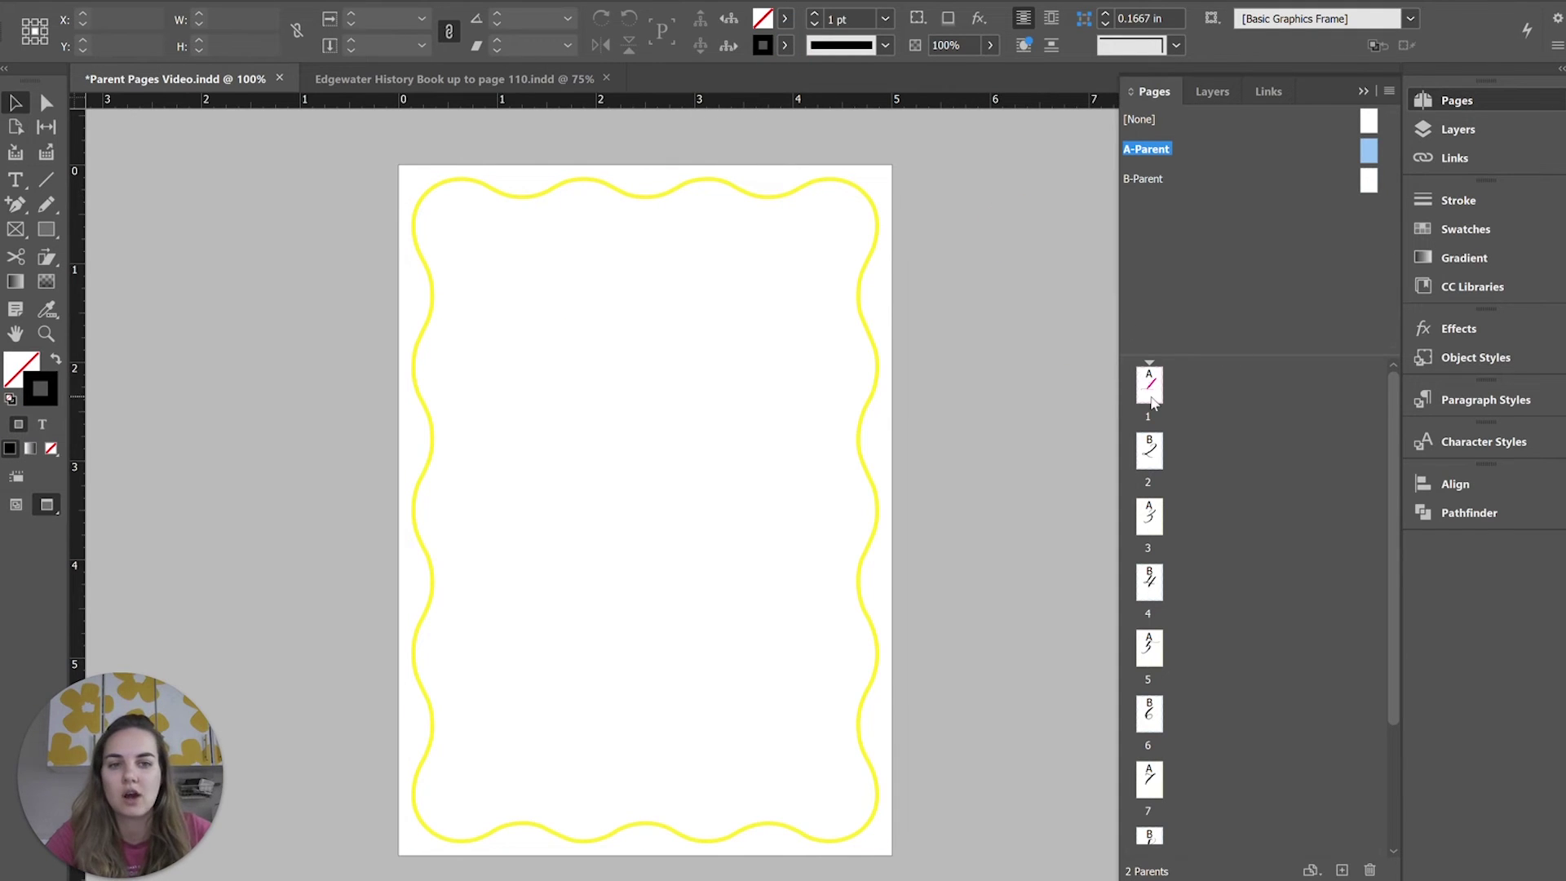
# Return to page 1 and confirm its border frame is still magenta.
pyautogui.doubleClick(1149, 385)
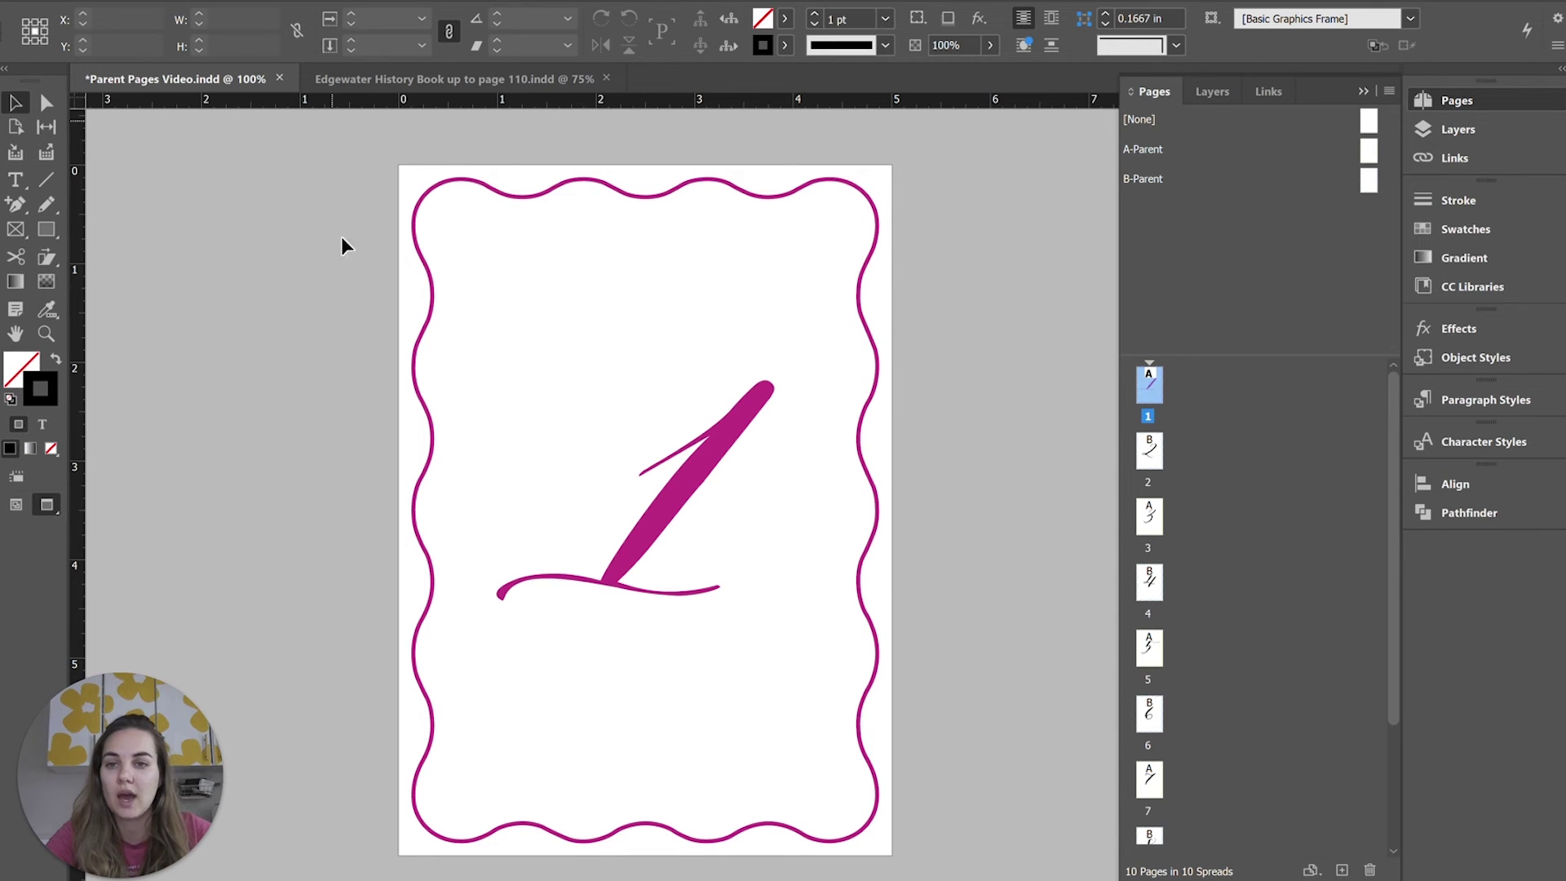
pyautogui.click(494, 193)
pyautogui.click(938, 333)
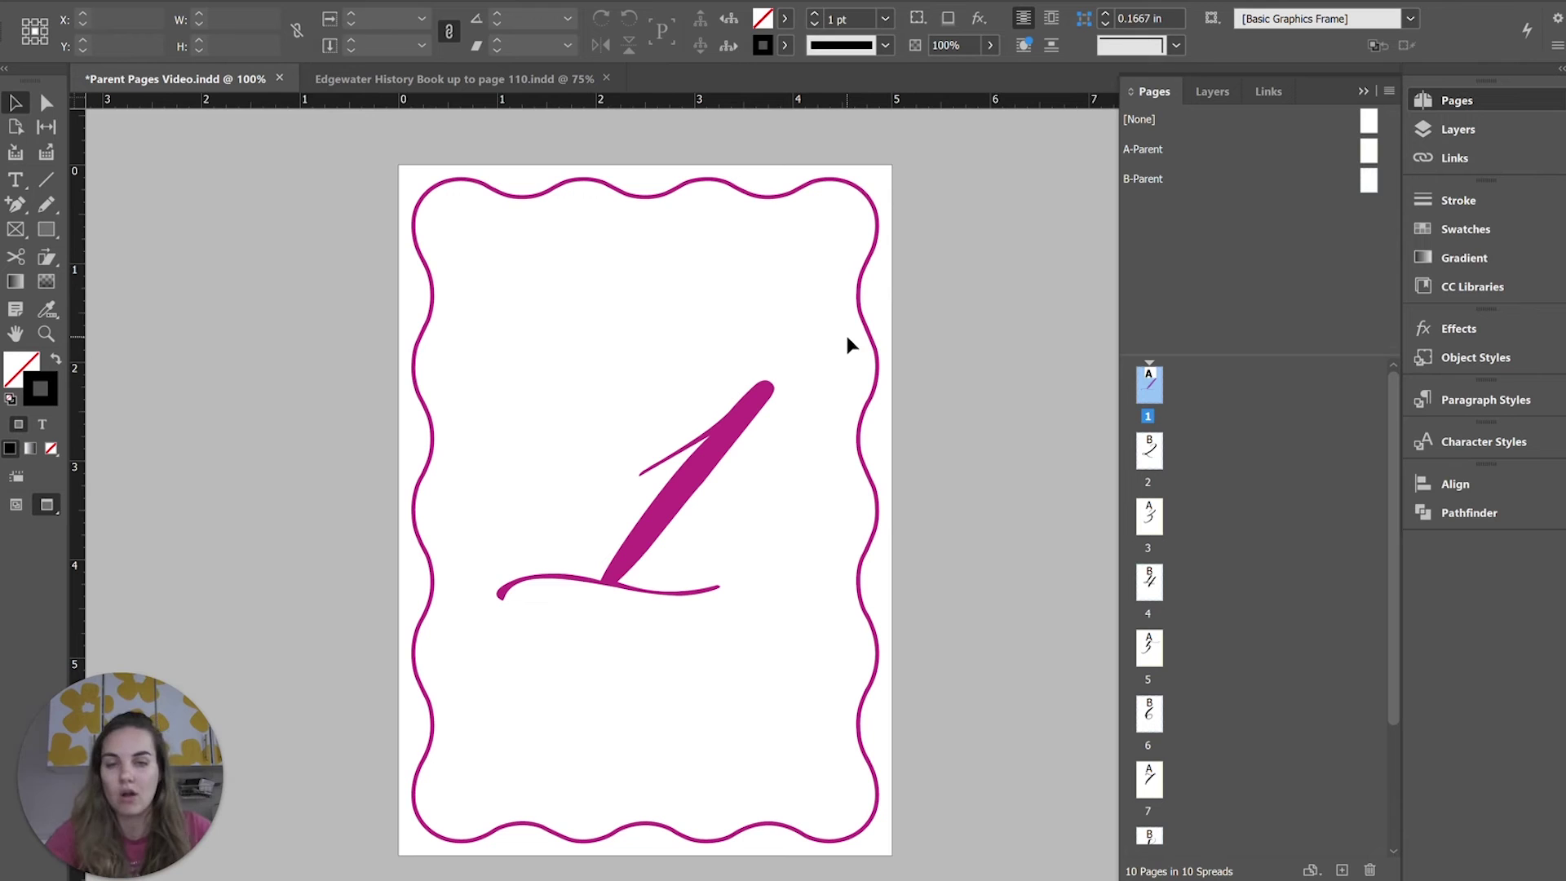
# Scroll through the document to review the yellow borders on pages 3, 5 and 7.
pyautogui.scroll(-5, 985, 329)
pyautogui.scroll(-15, 986, 329)
pyautogui.click(819, 223)
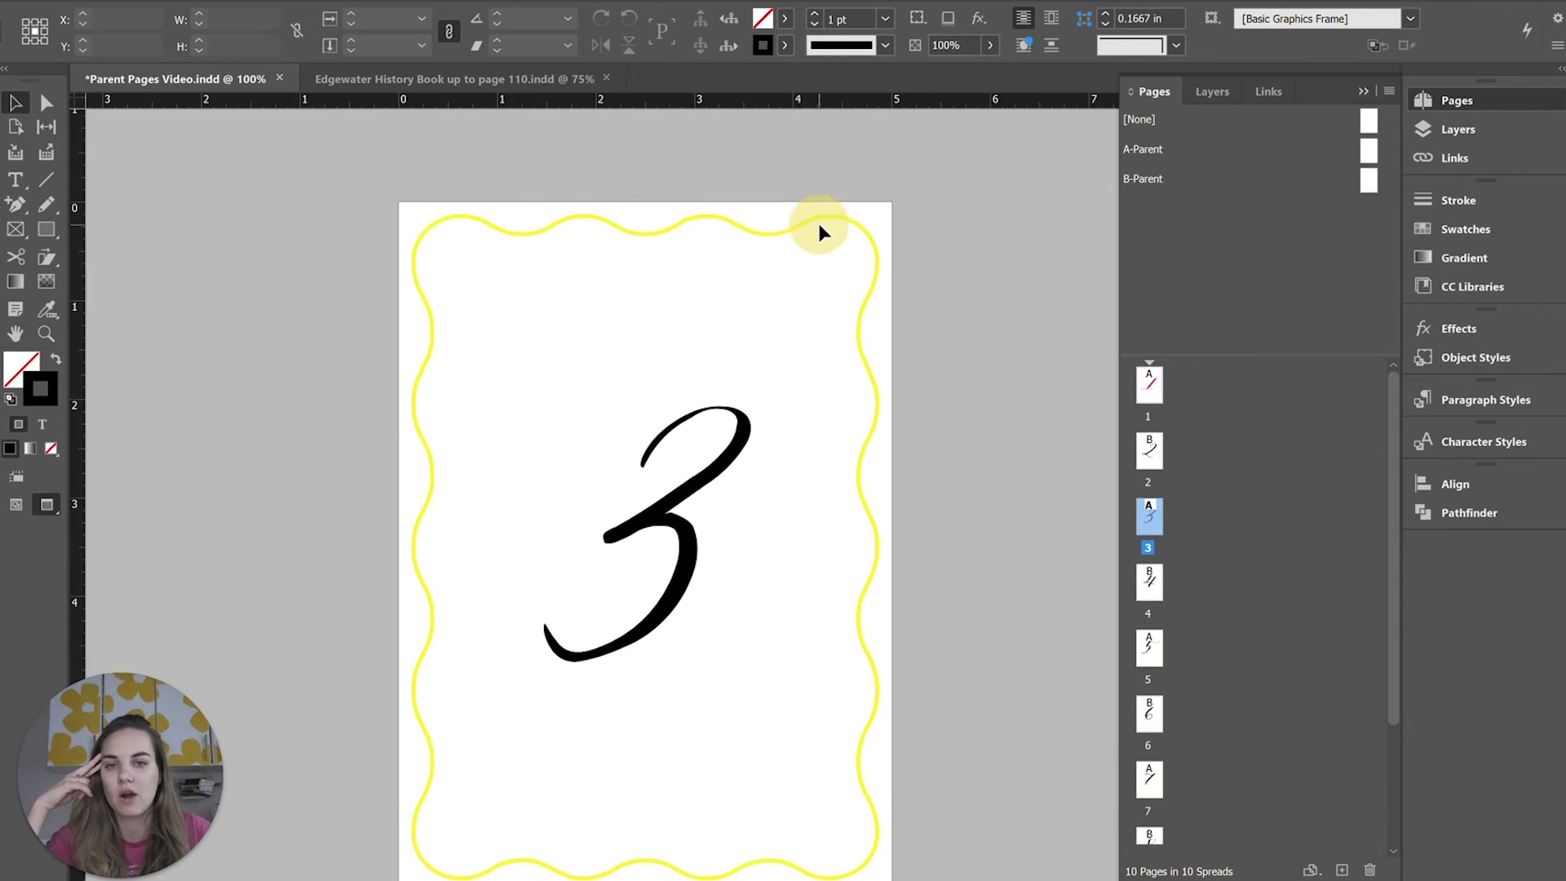
pyautogui.scroll(-15, 931, 372)
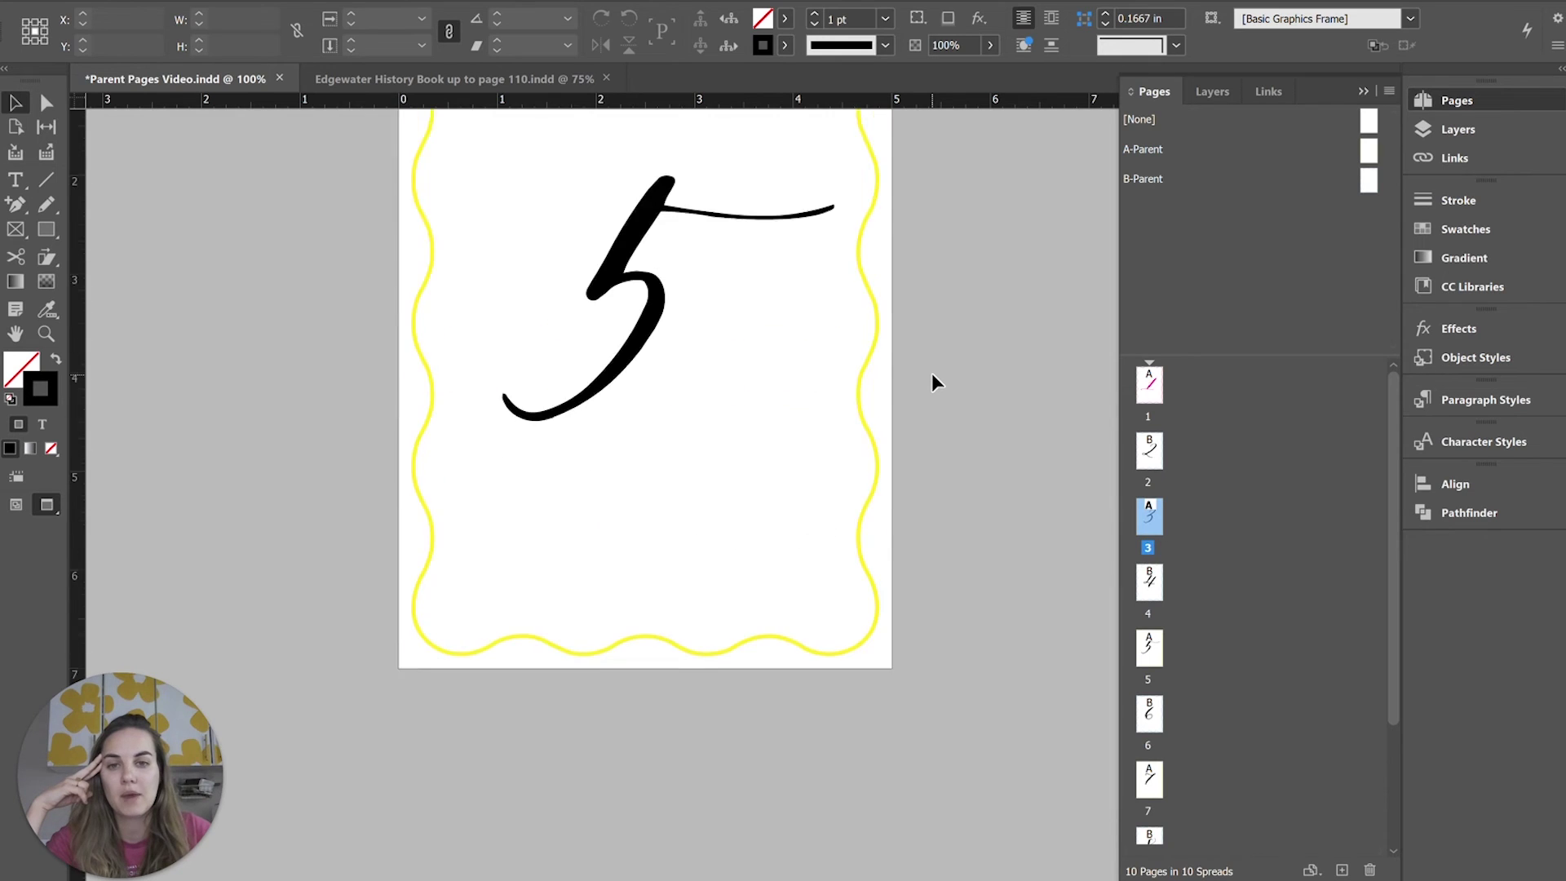
pyautogui.scroll(-15, 931, 382)
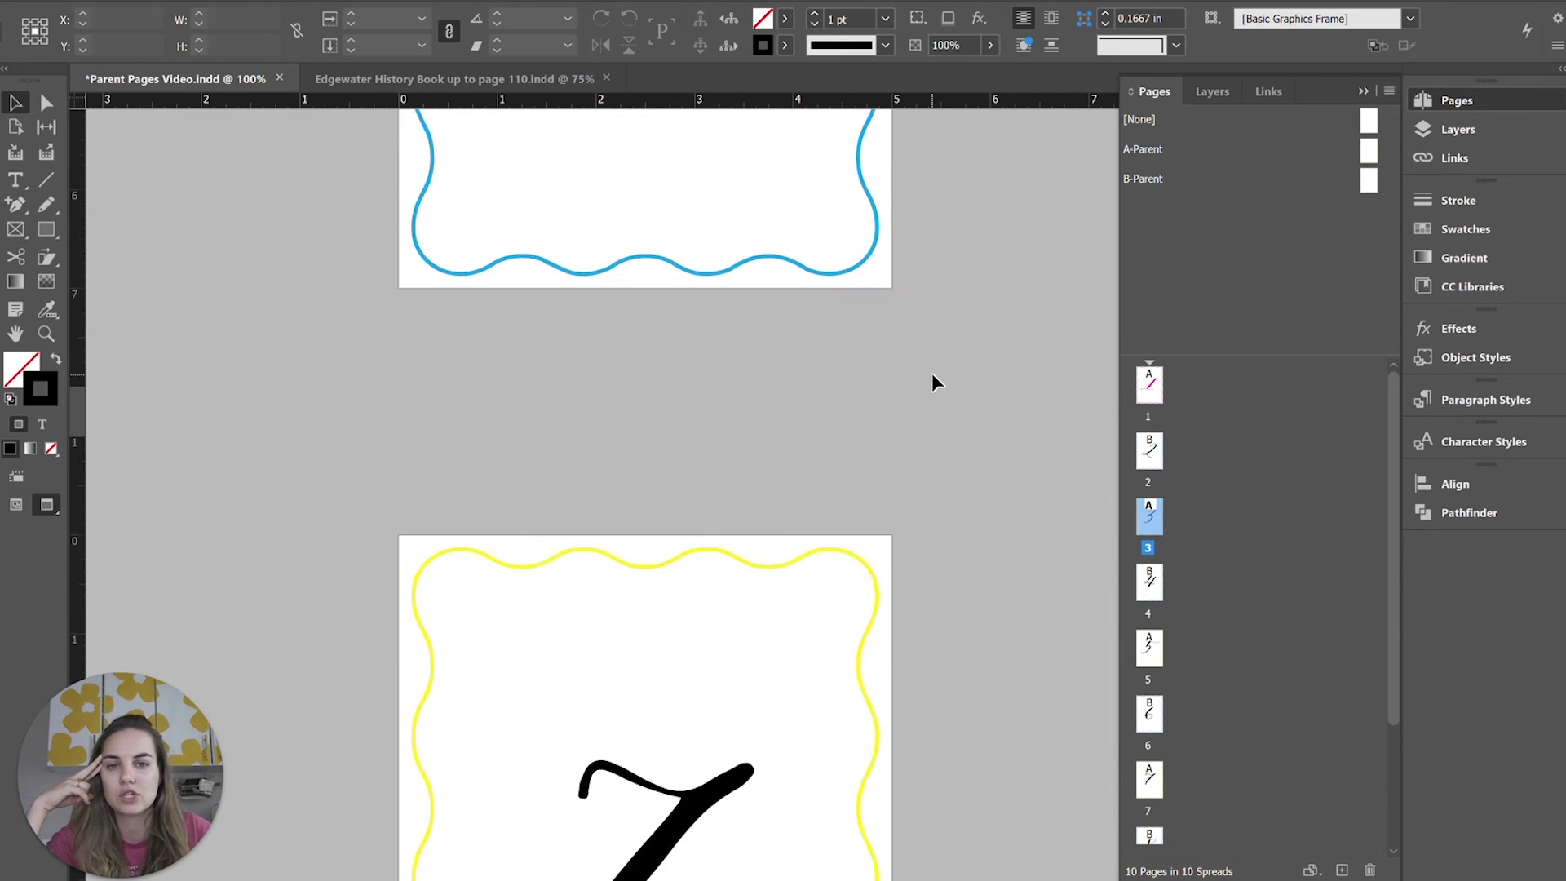
pyautogui.scroll(15, 932, 381)
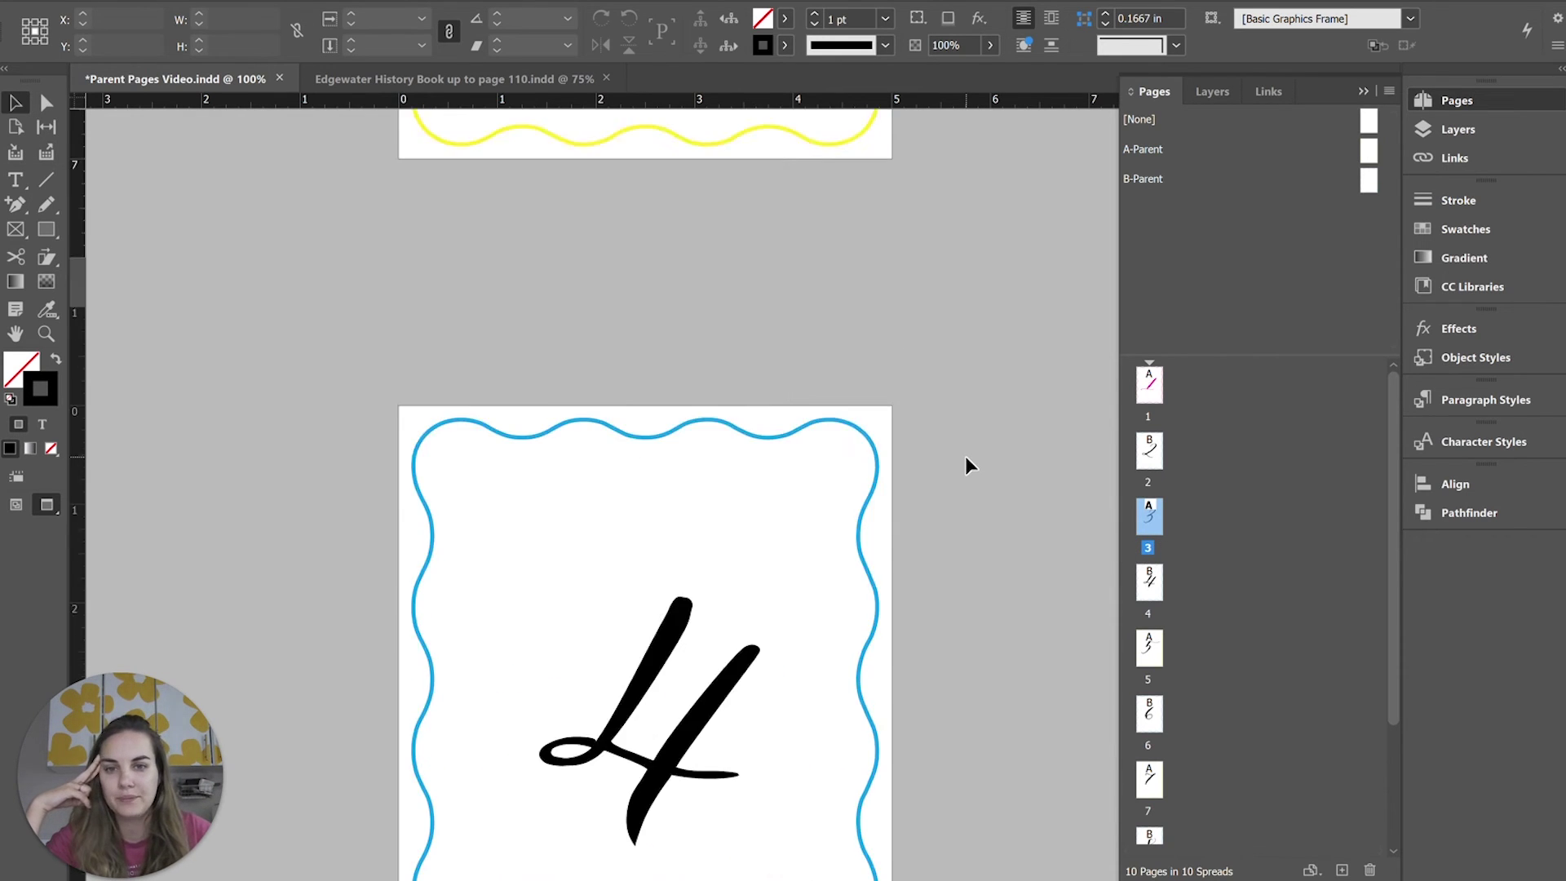
pyautogui.scroll(18, 966, 464)
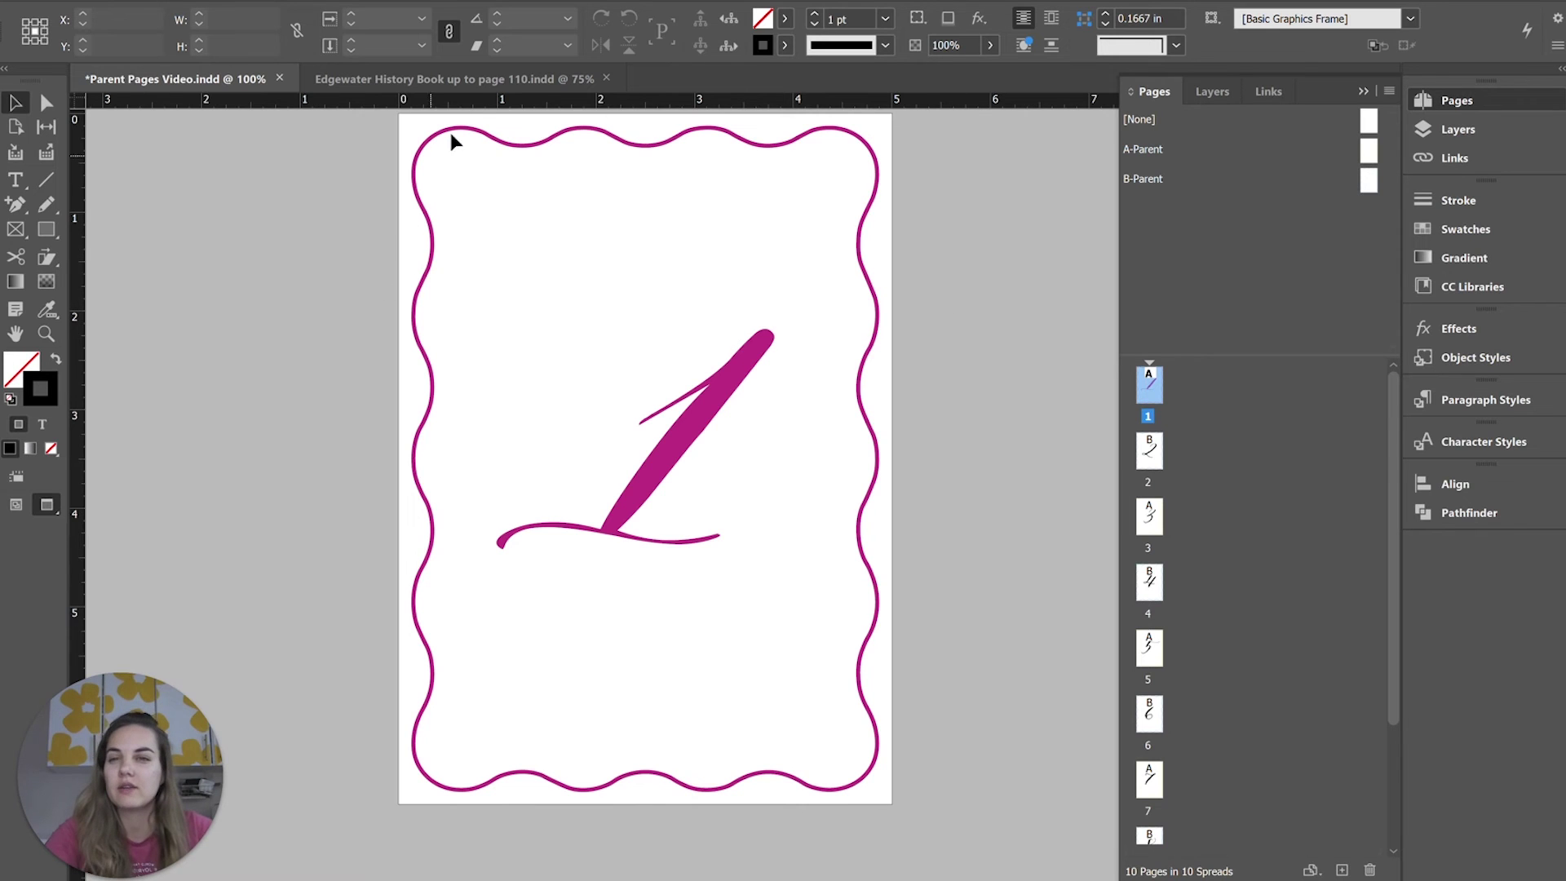
pyautogui.click(473, 80)
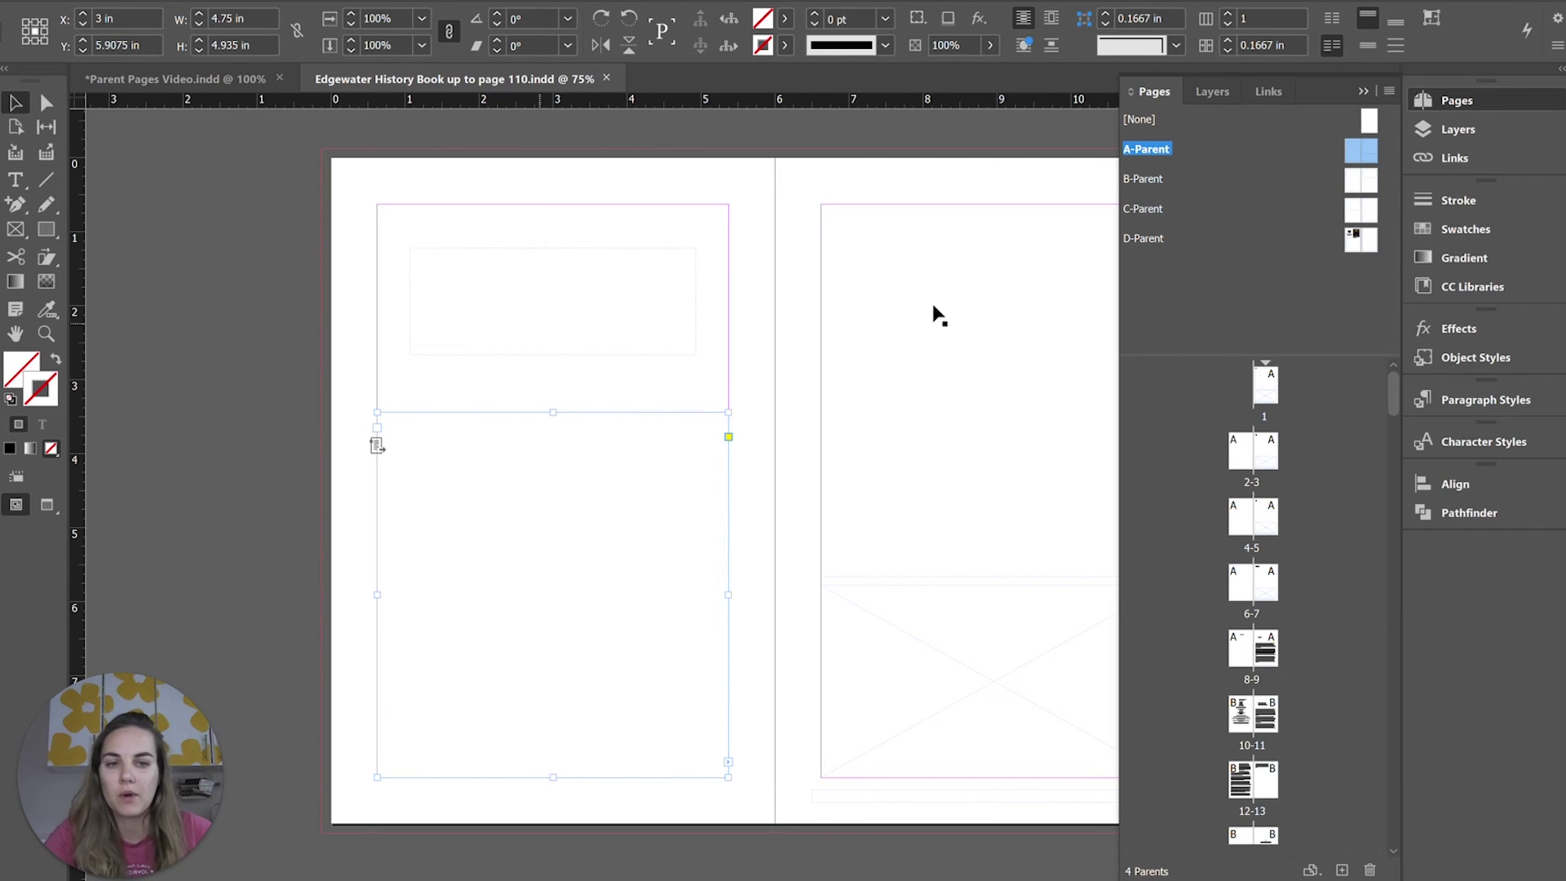
pyautogui.scroll(-3, 1259, 733)
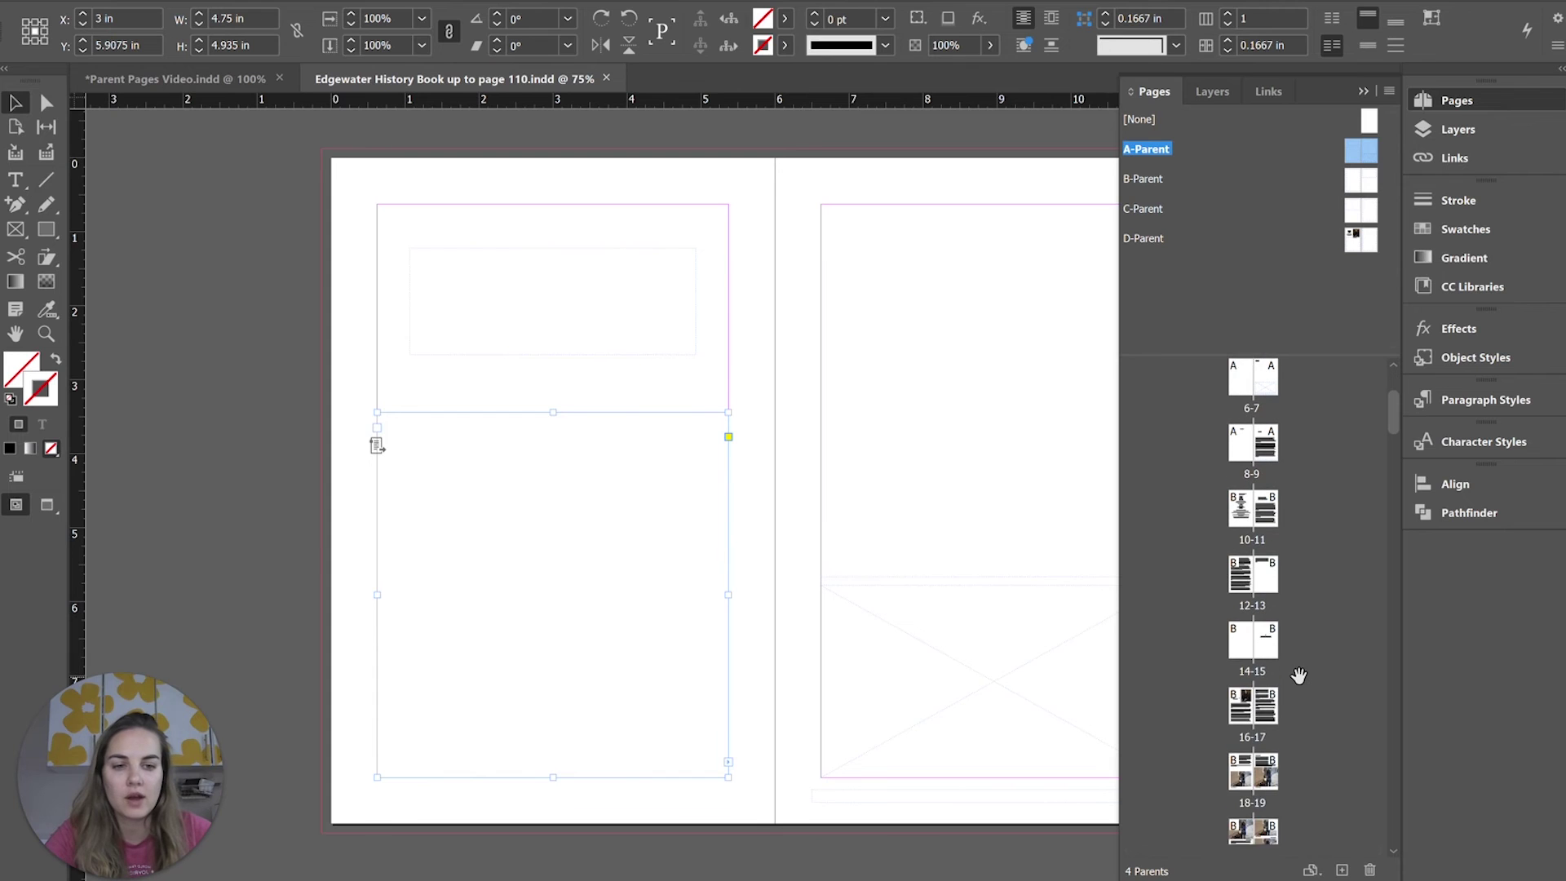
pyautogui.doubleClick(1239, 586)
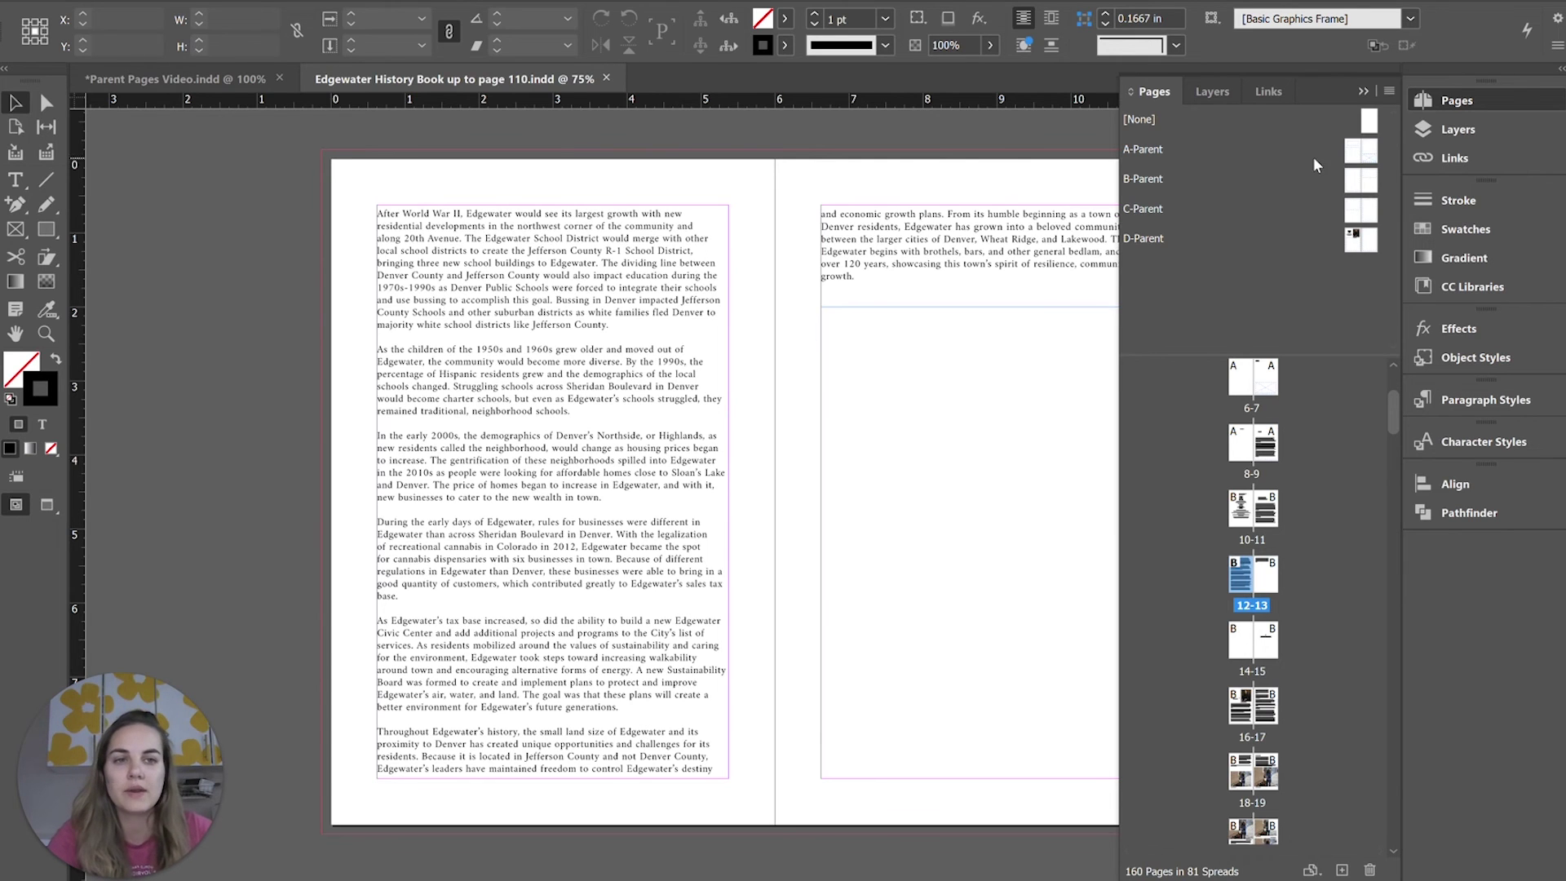
pyautogui.doubleClick(1352, 154)
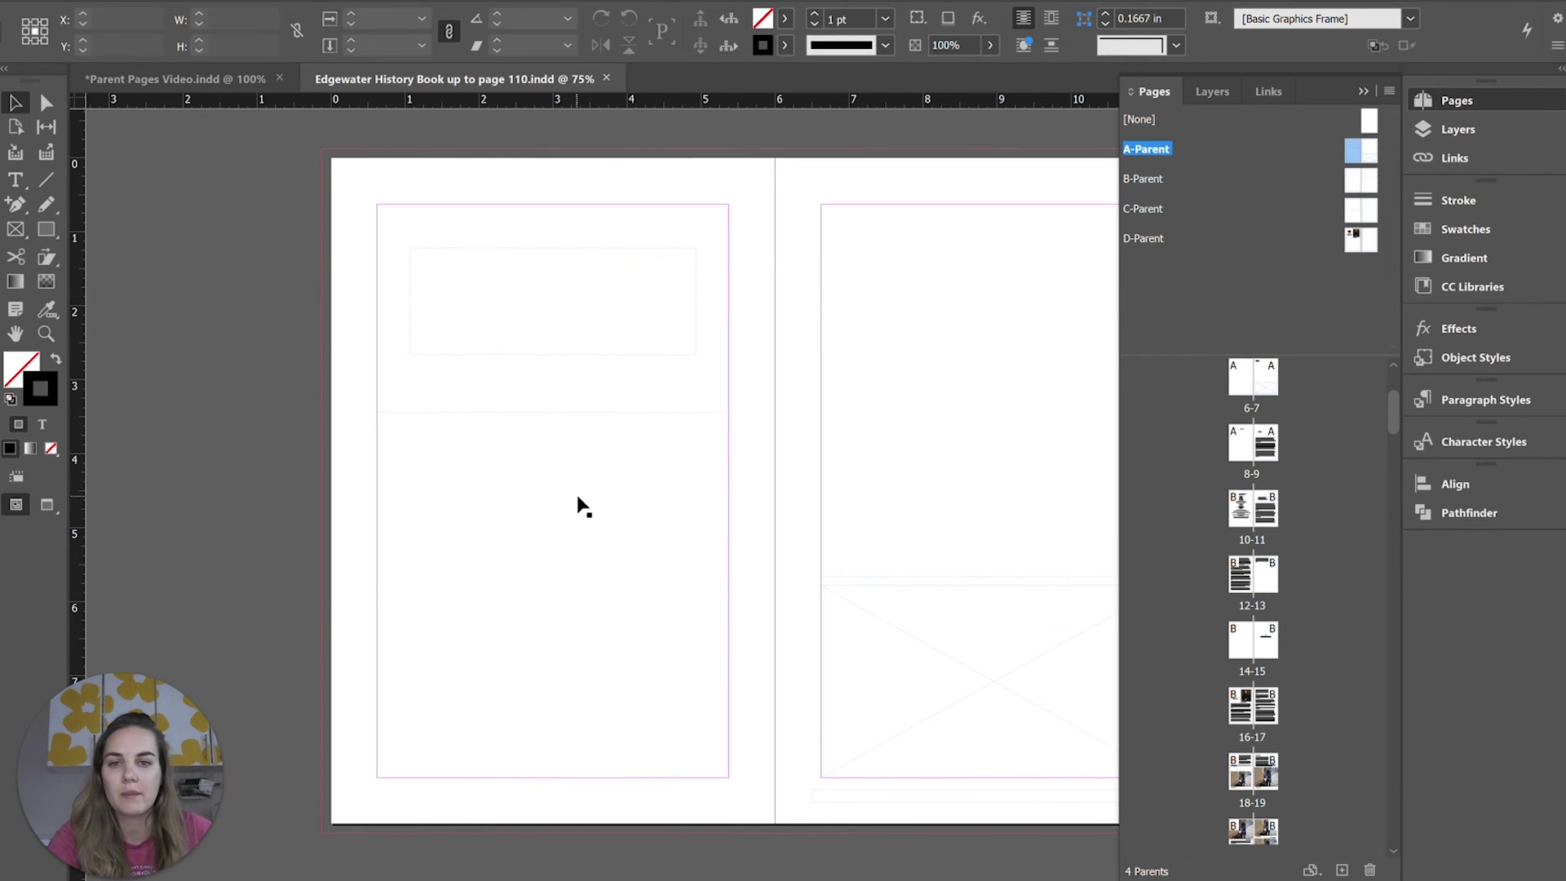
pyautogui.click(484, 425)
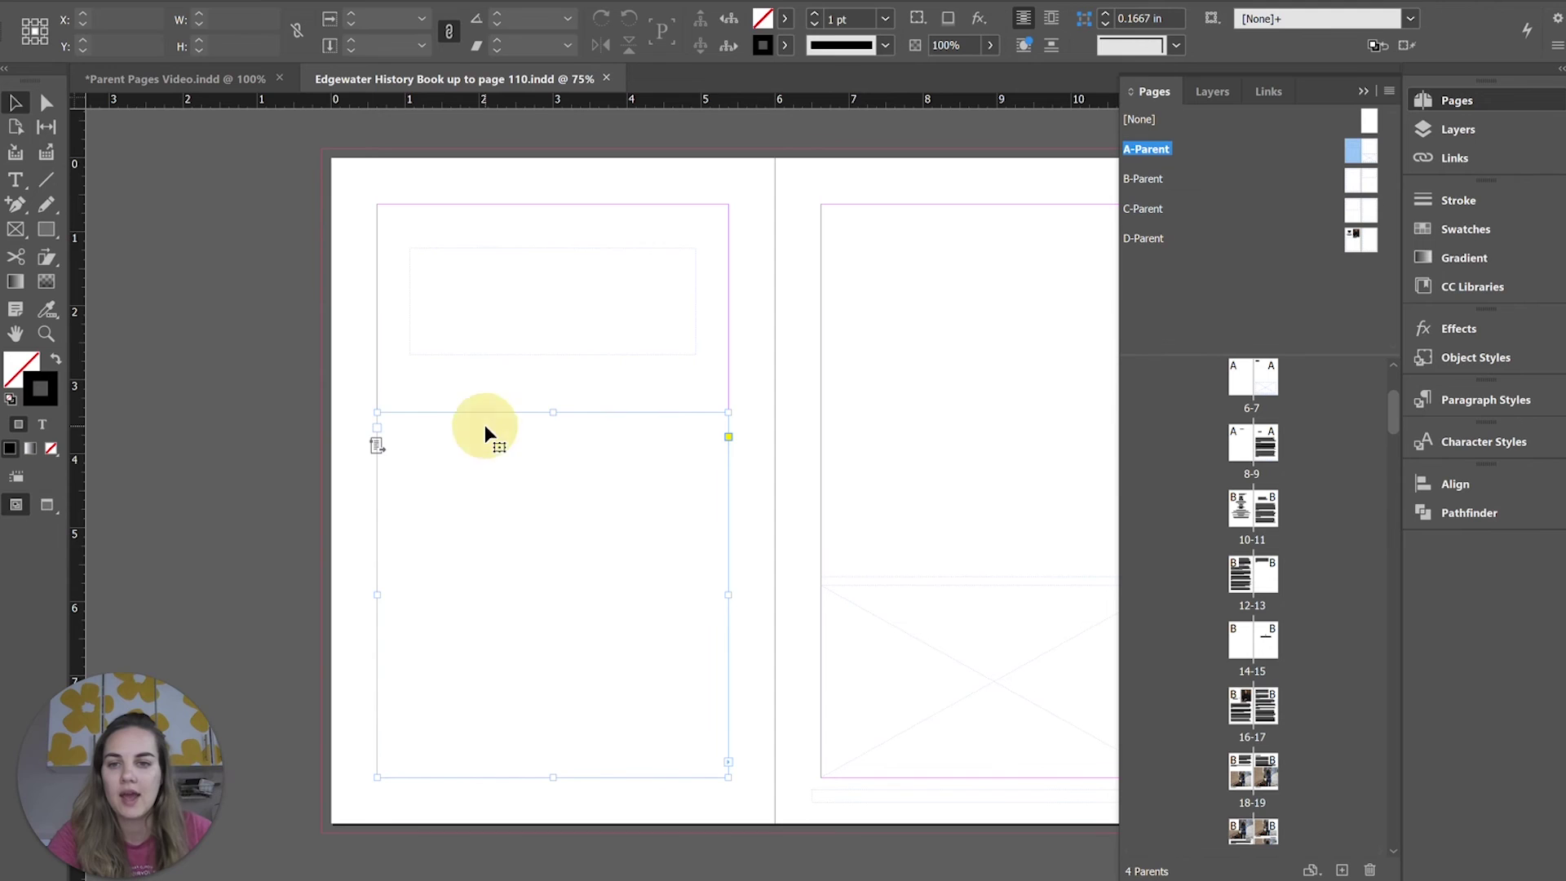
pyautogui.click(486, 277)
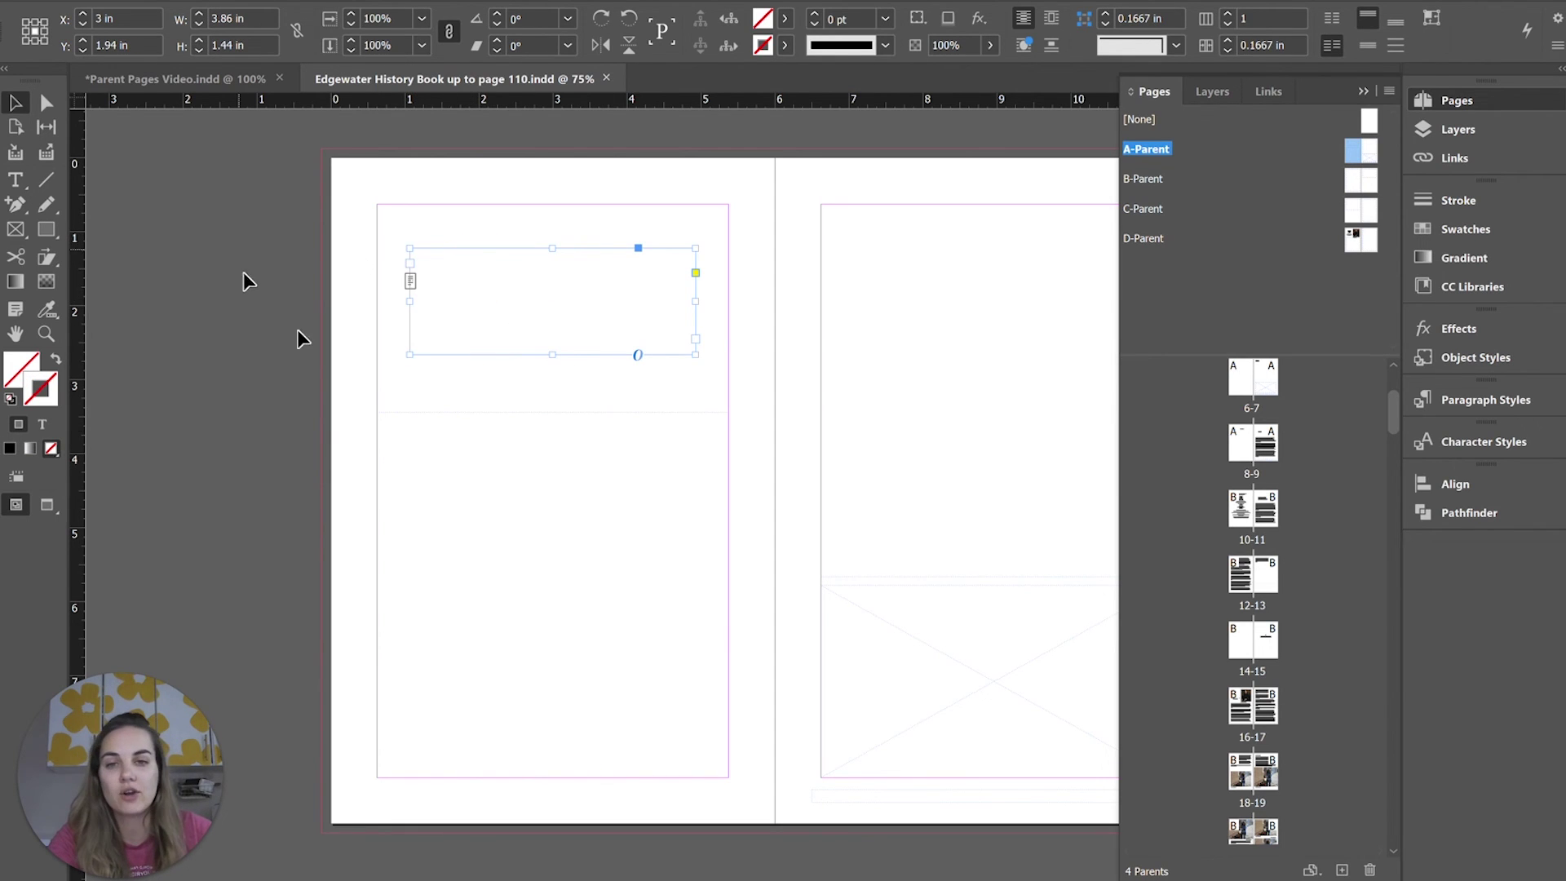
pyautogui.click(500, 436)
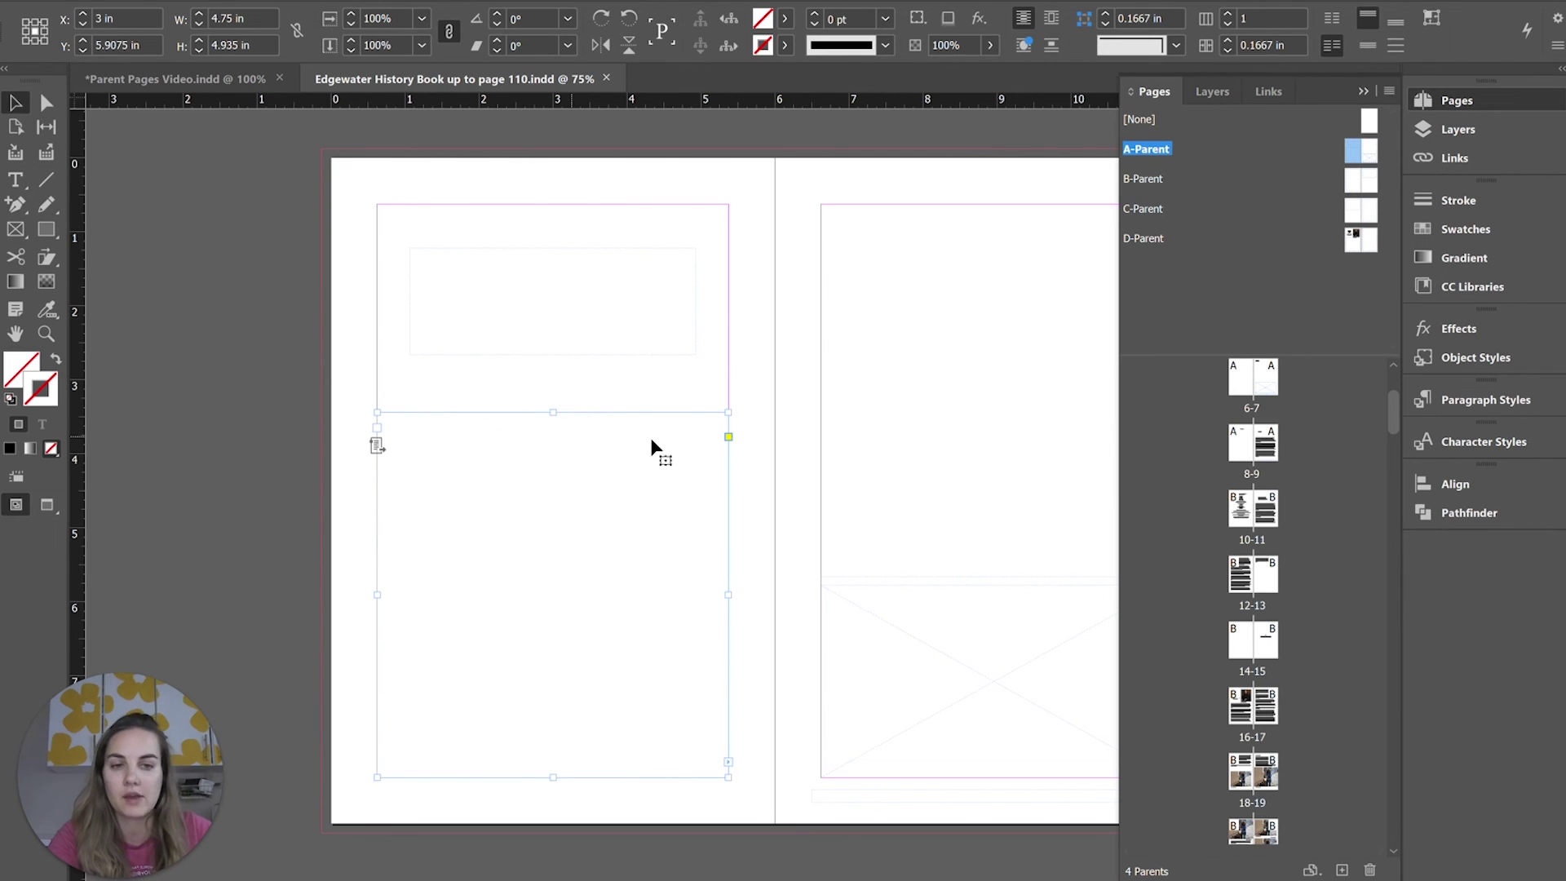
pyautogui.doubleClick(1243, 579)
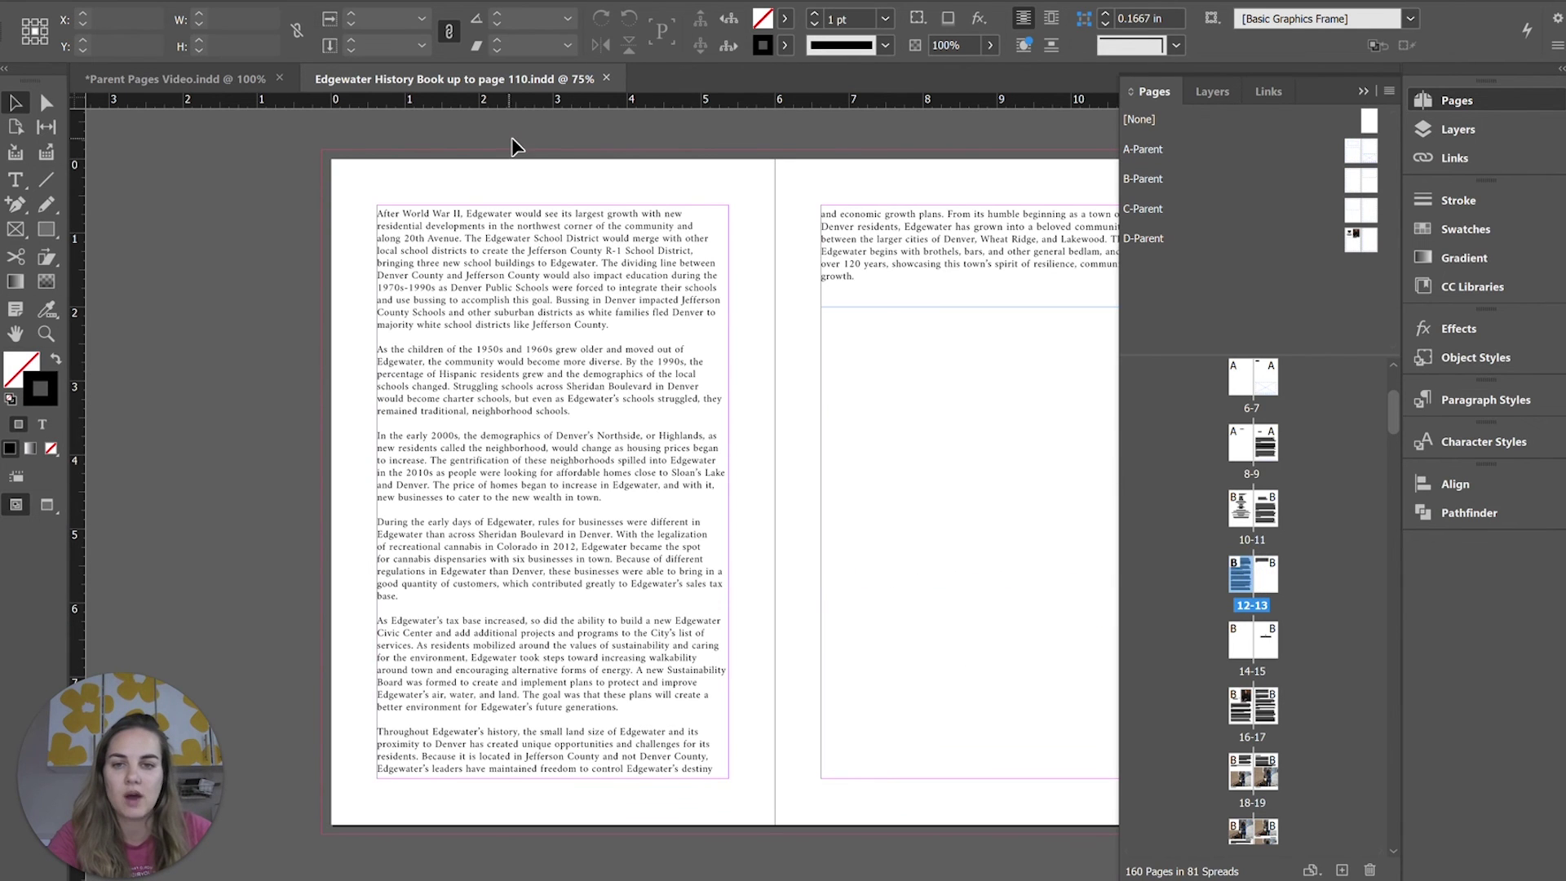
pyautogui.click(556, 326)
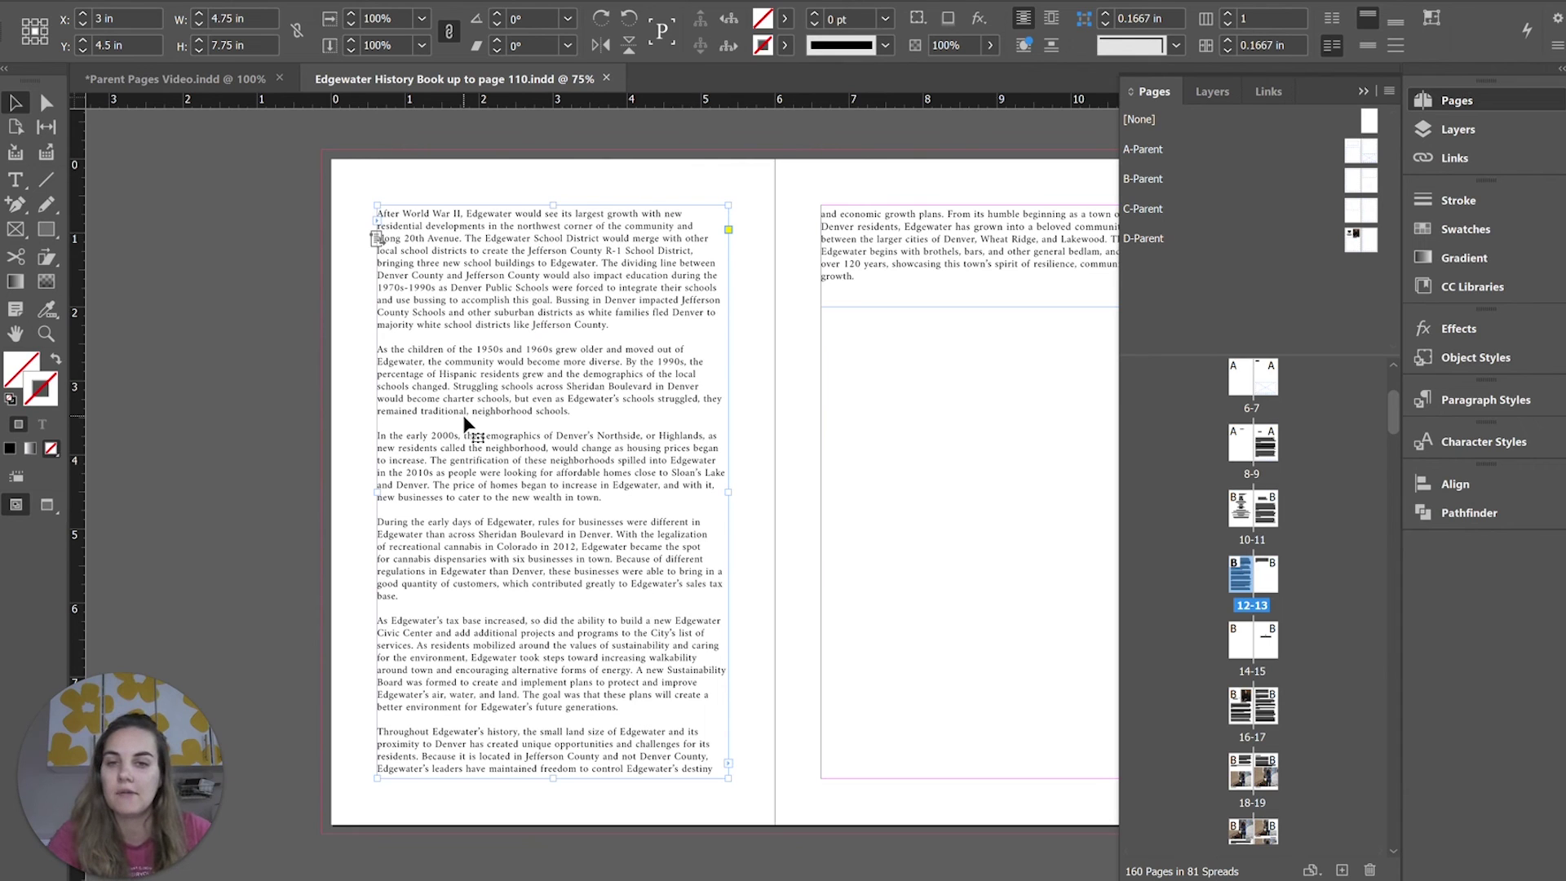
# Apply A-Parent to page 12 of the history book's spread 12-13.
pyautogui.rightClick(1237, 587)
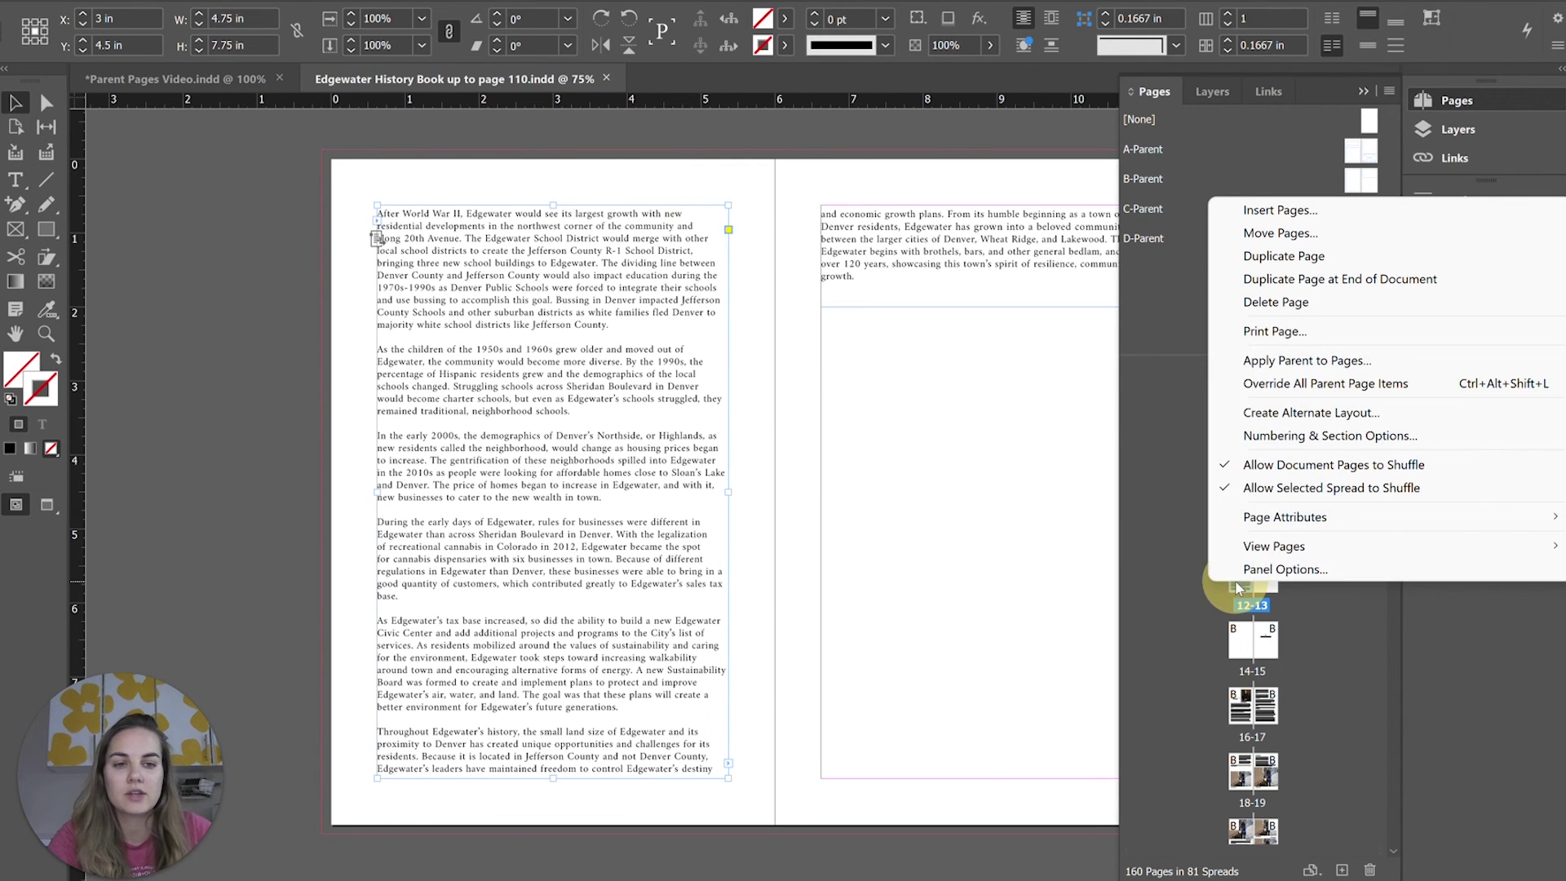
pyautogui.click(1307, 360)
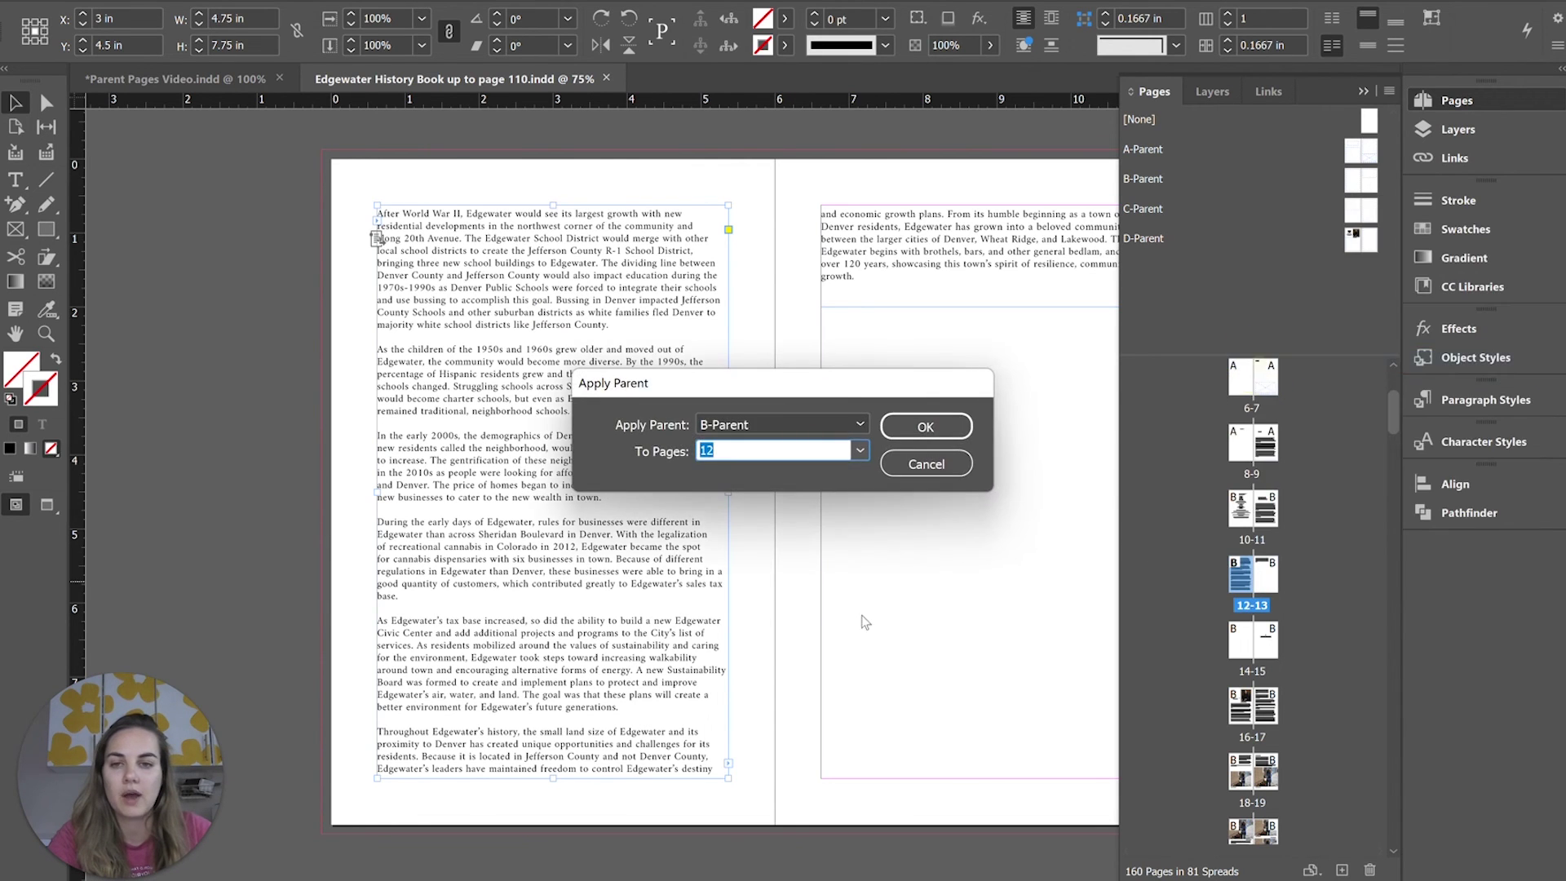
pyautogui.click(816, 426)
pyautogui.click(757, 465)
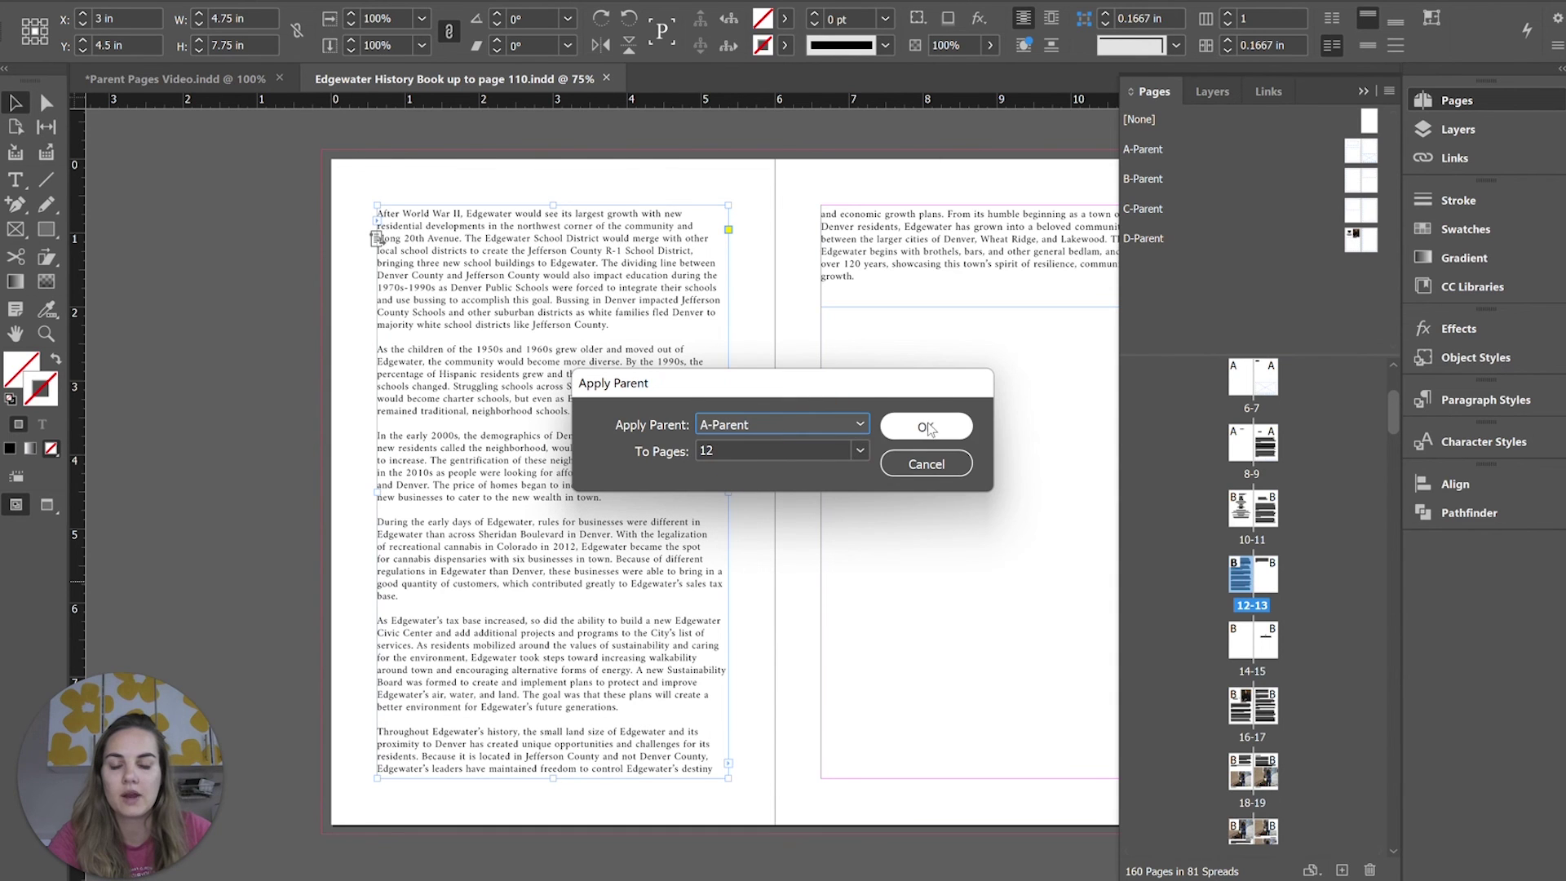
pyautogui.click(927, 426)
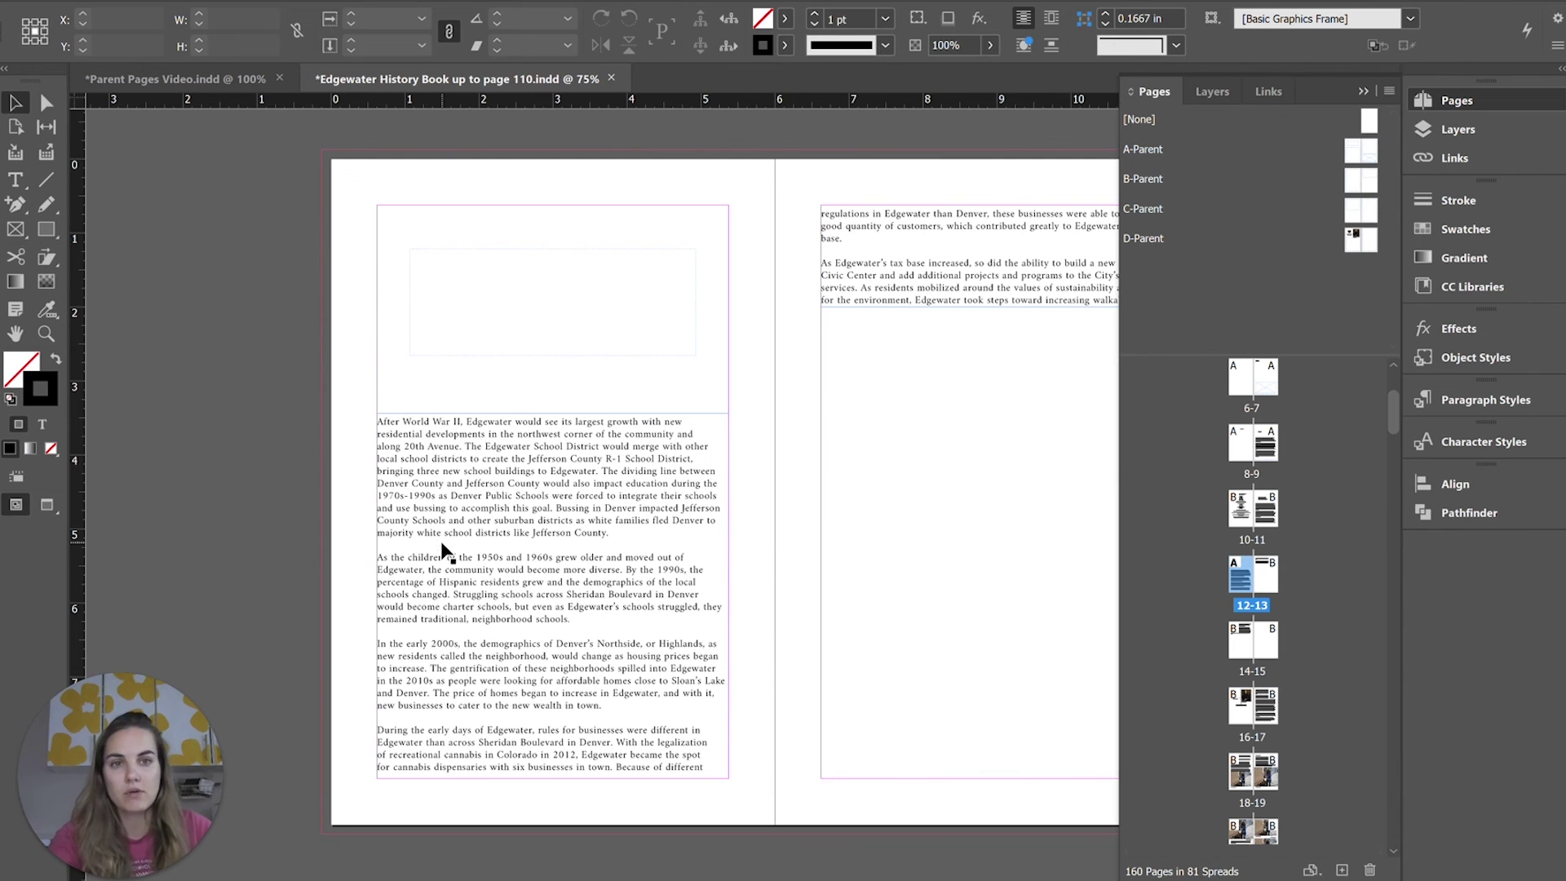
# Inspect page 12's text, then go back to the Parent Pages Video document.
pyautogui.doubleClick(497, 465)
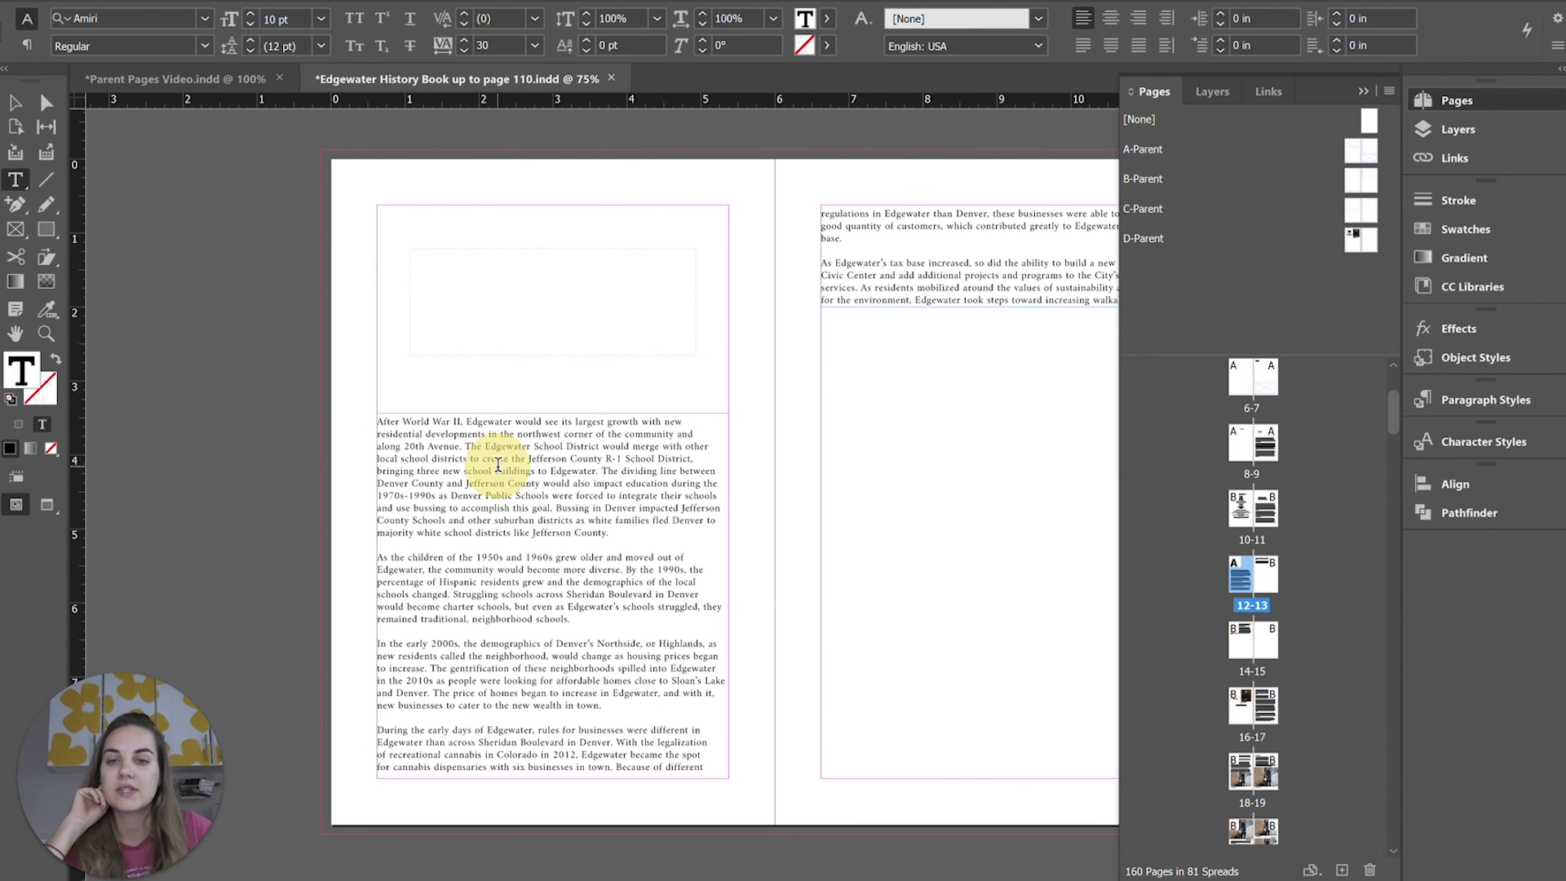
pyautogui.moveTo(378, 422); pyautogui.dragTo(670, 777)
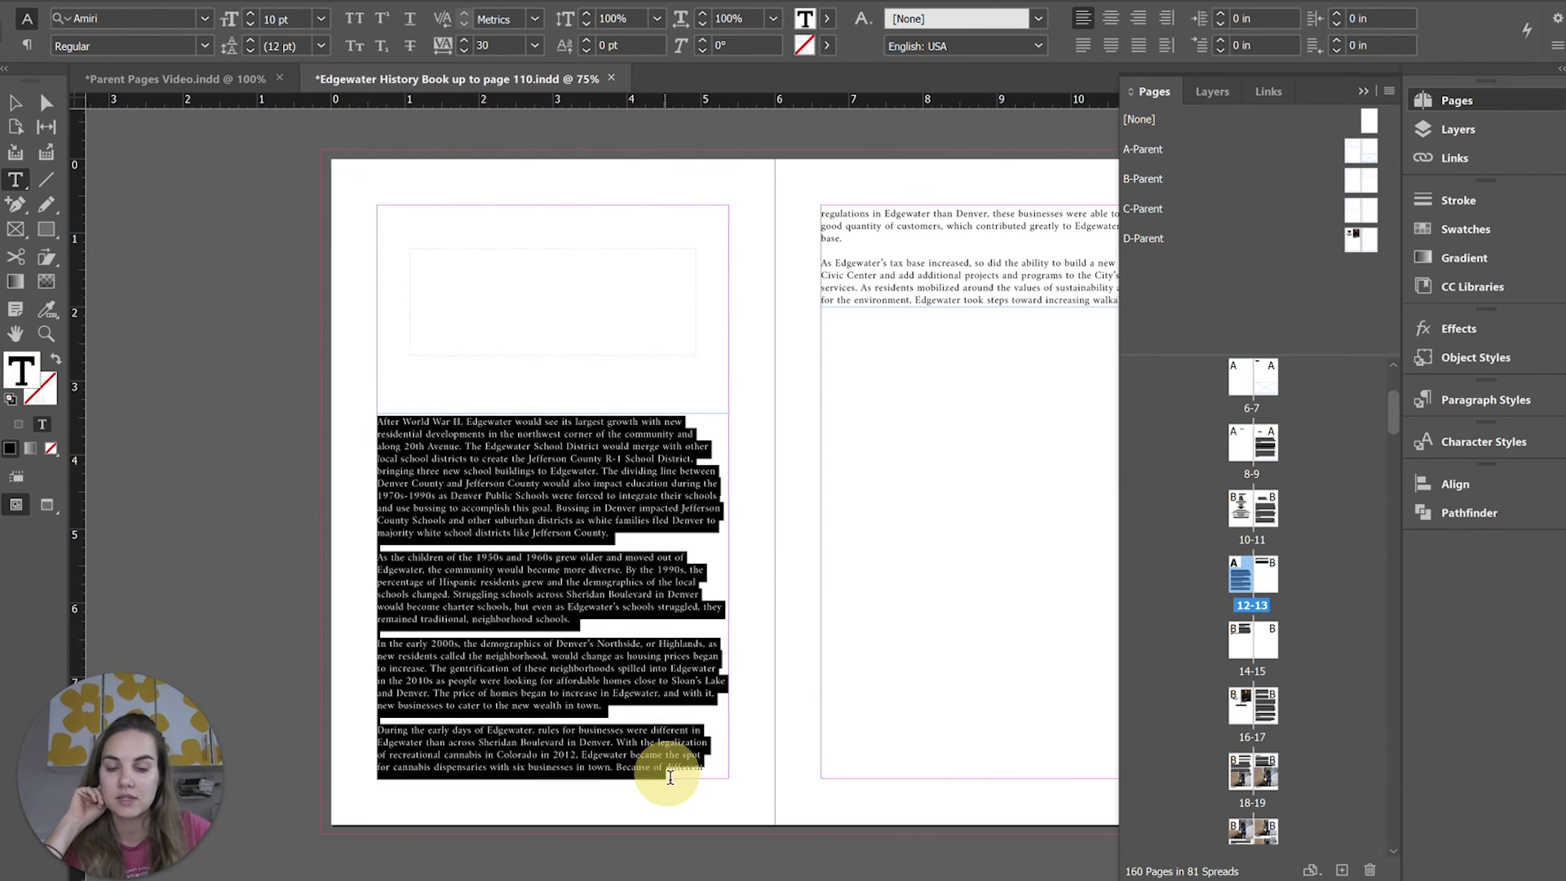
pyautogui.click(449, 545)
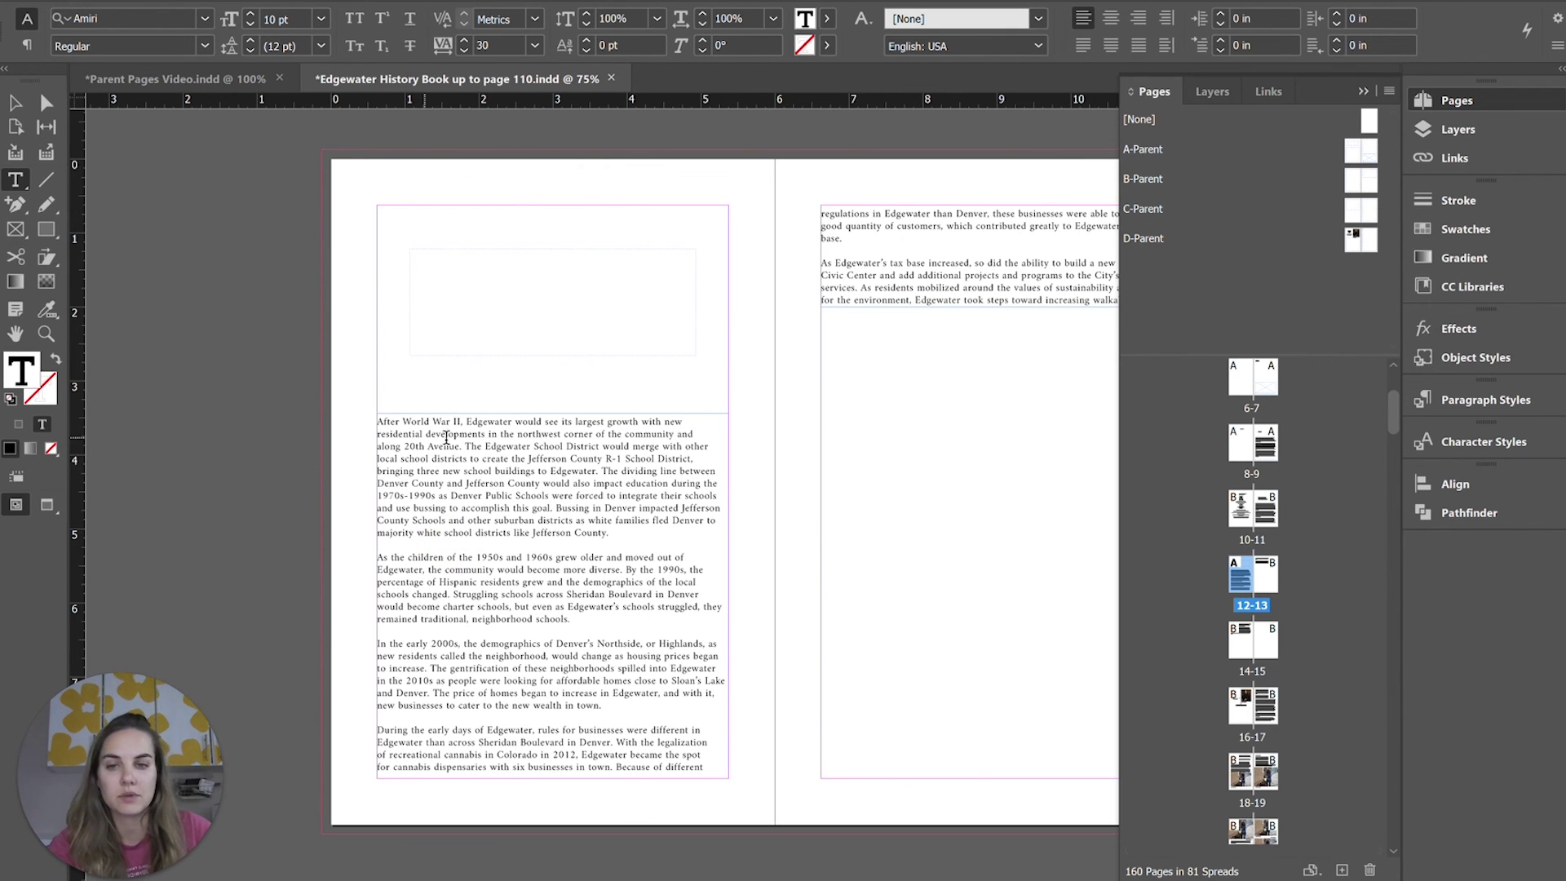
pyautogui.click(836, 366)
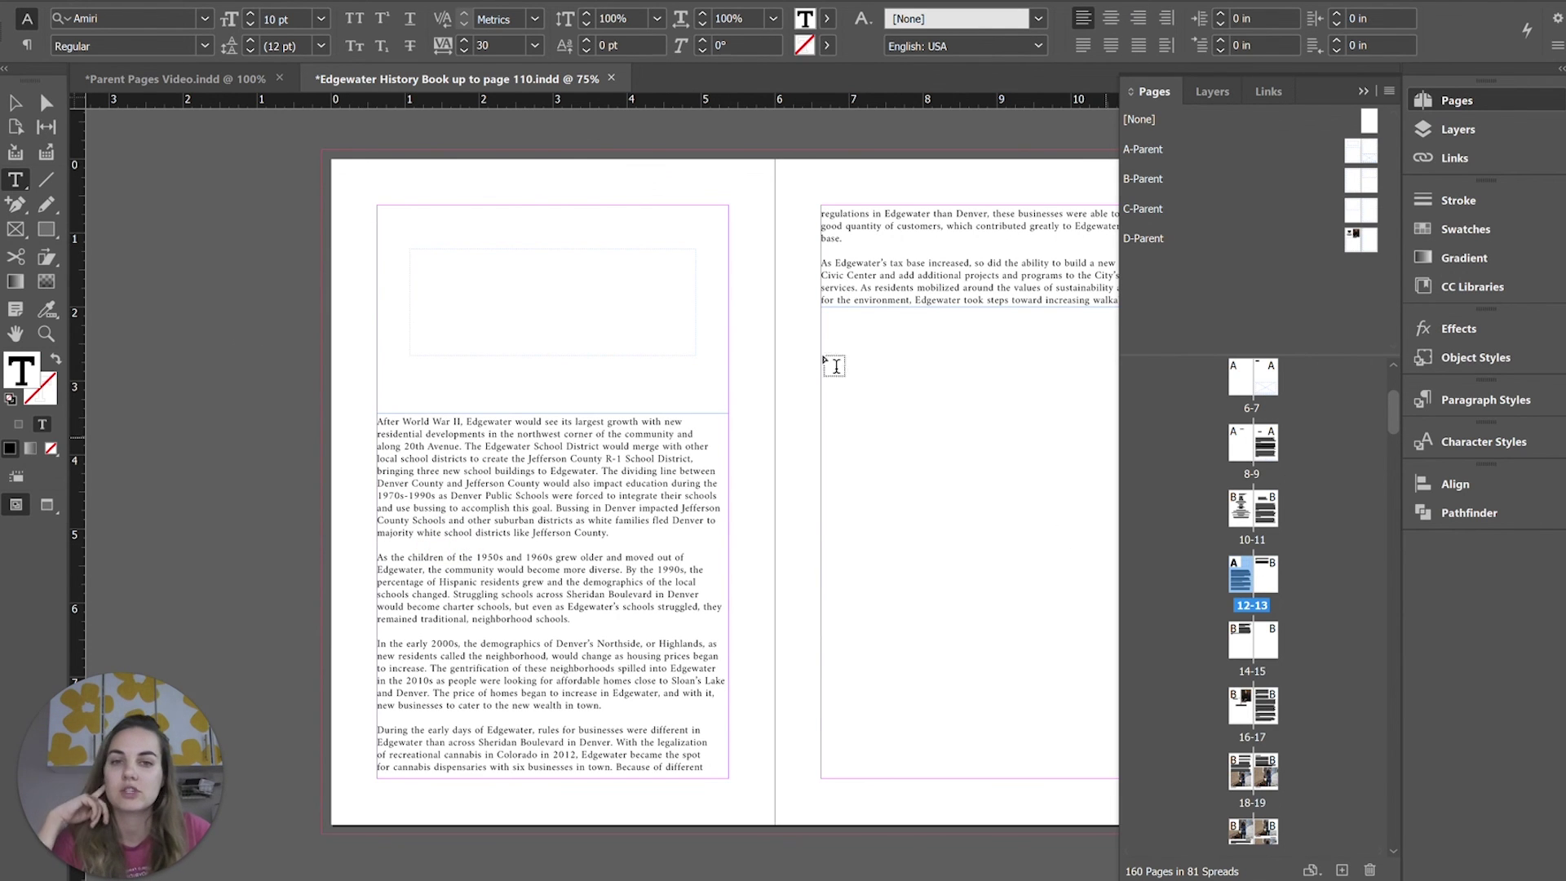
pyautogui.scroll(-7, 722, 578)
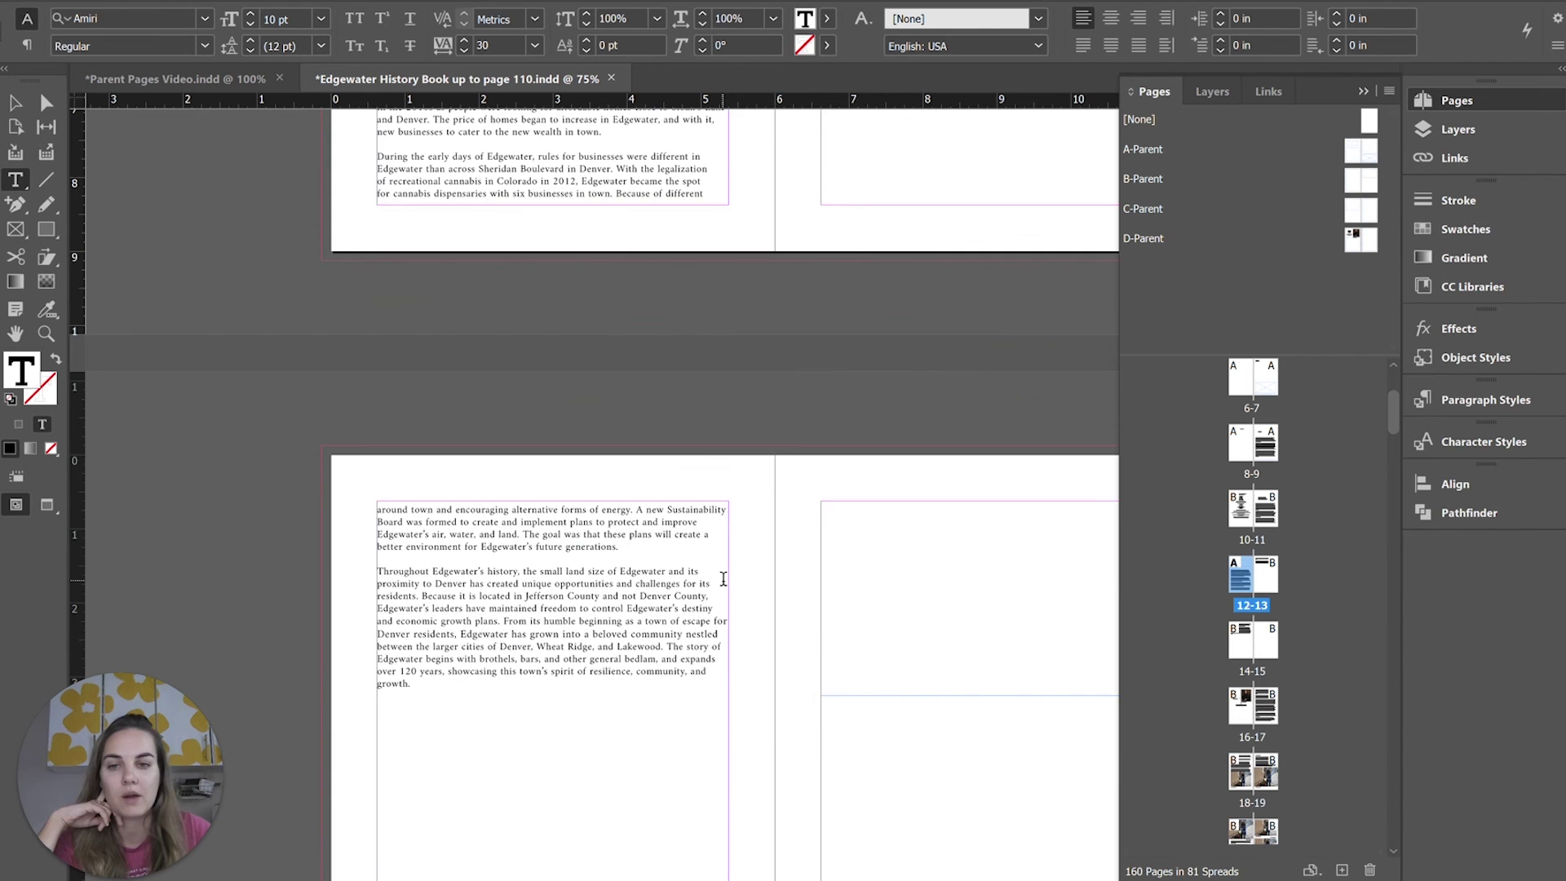
pyautogui.scroll(7, 723, 578)
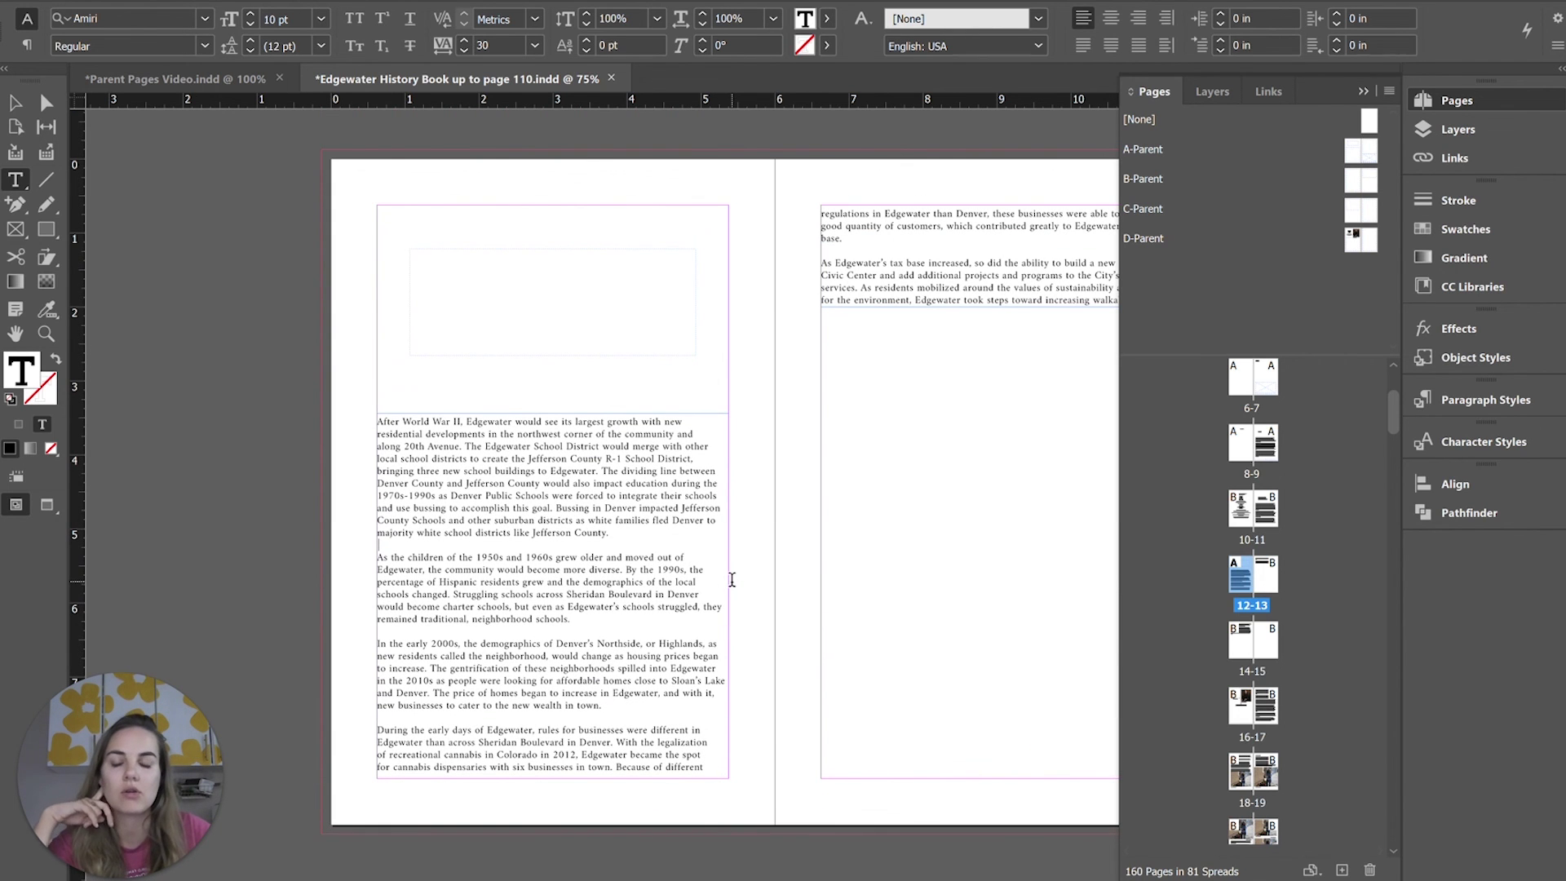
pyautogui.click(877, 481)
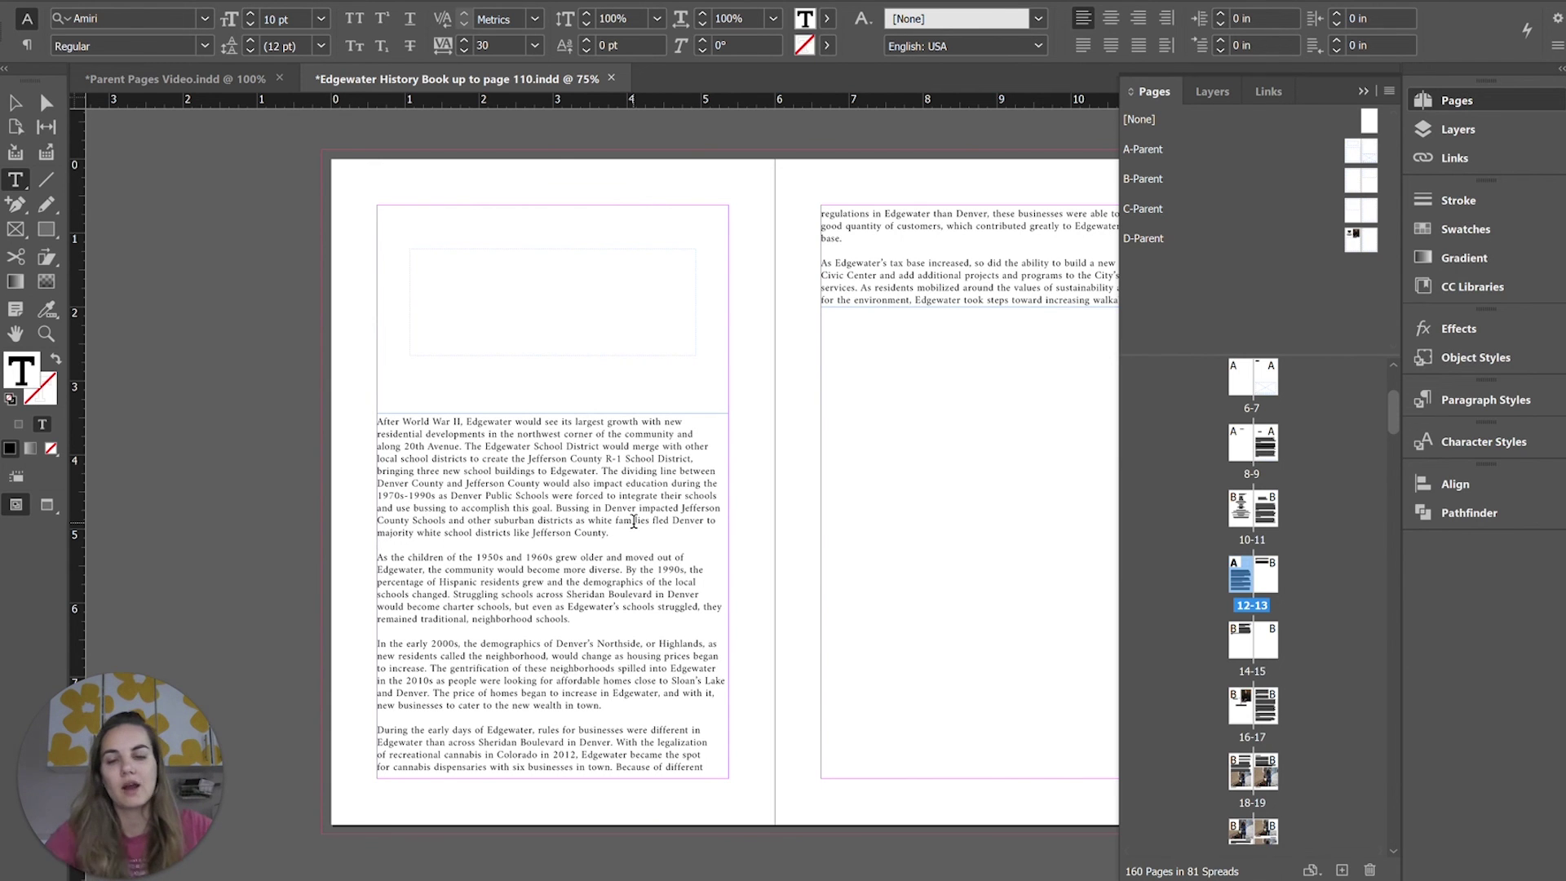
pyautogui.click(15, 102)
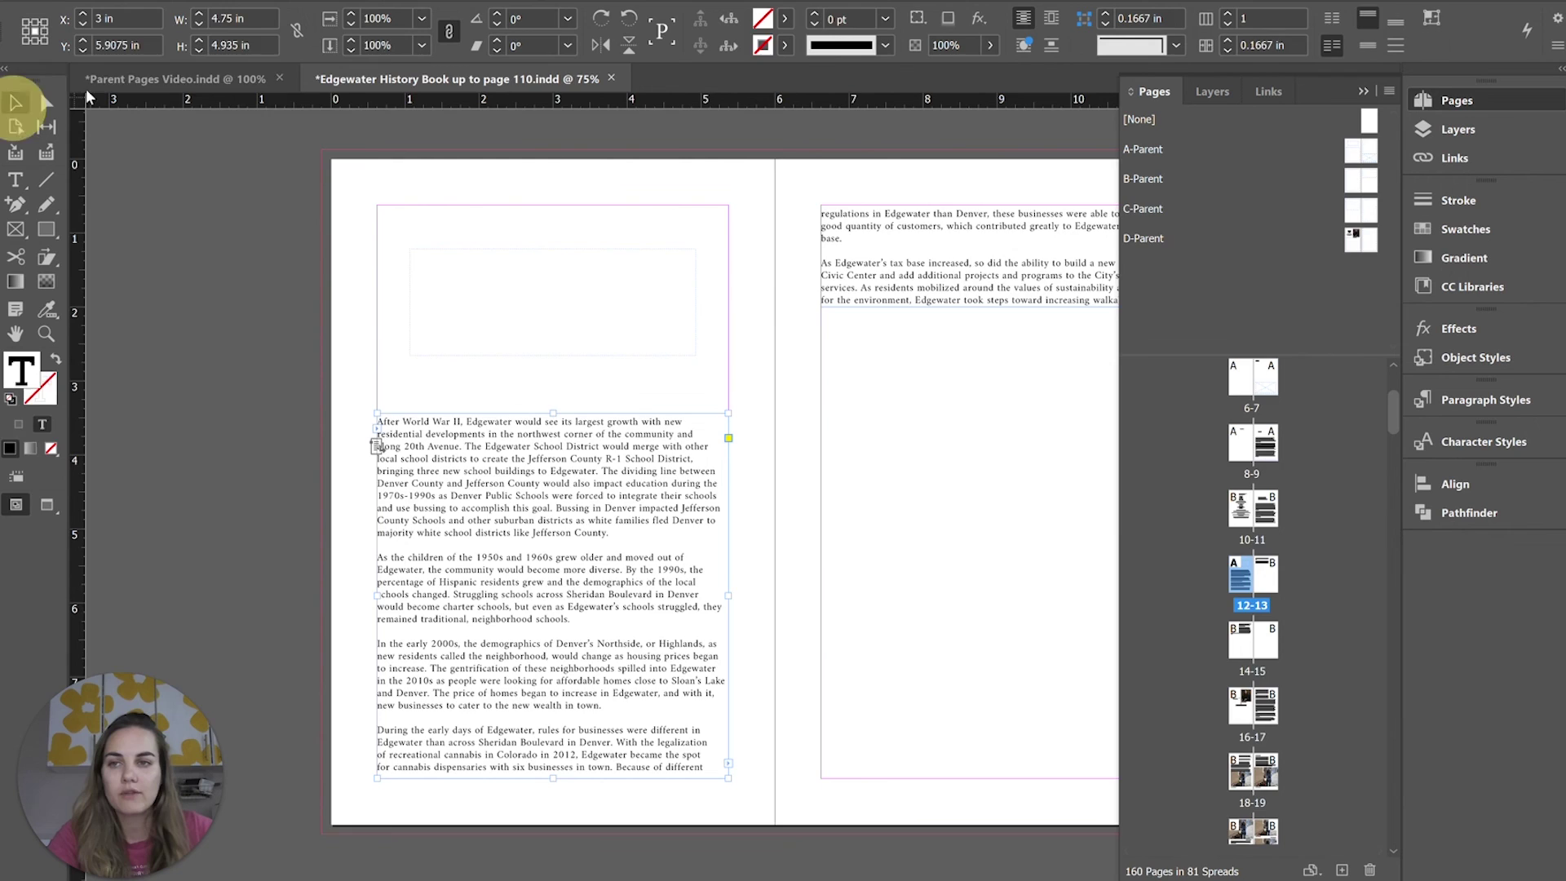
pyautogui.click(110, 79)
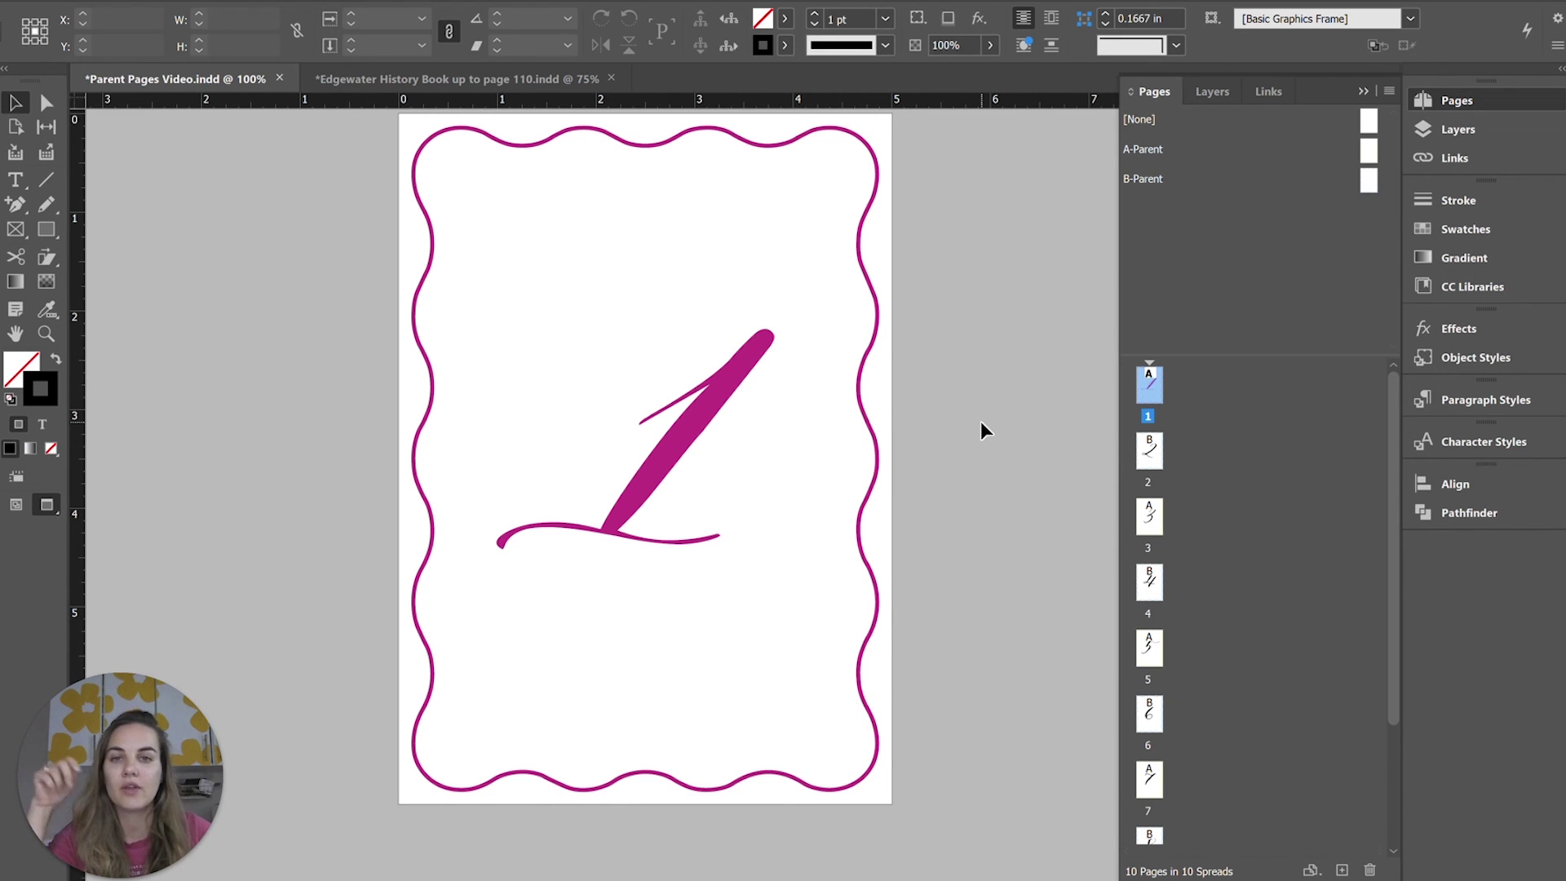
pyautogui.click(981, 419)
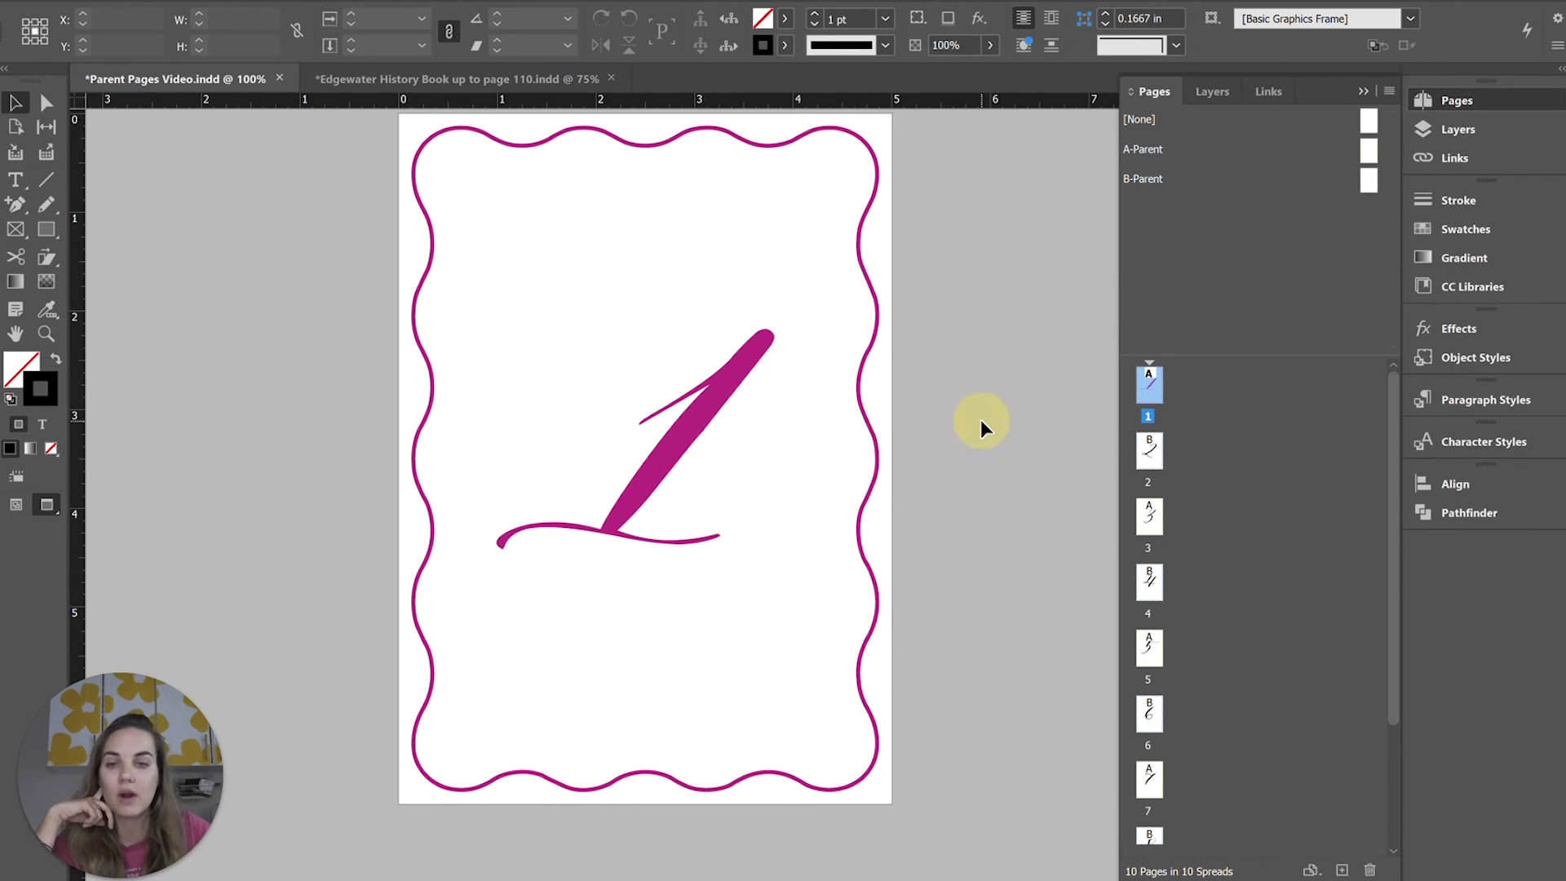
pyautogui.scroll(2, 980, 419)
pyautogui.scroll(-2, 980, 419)
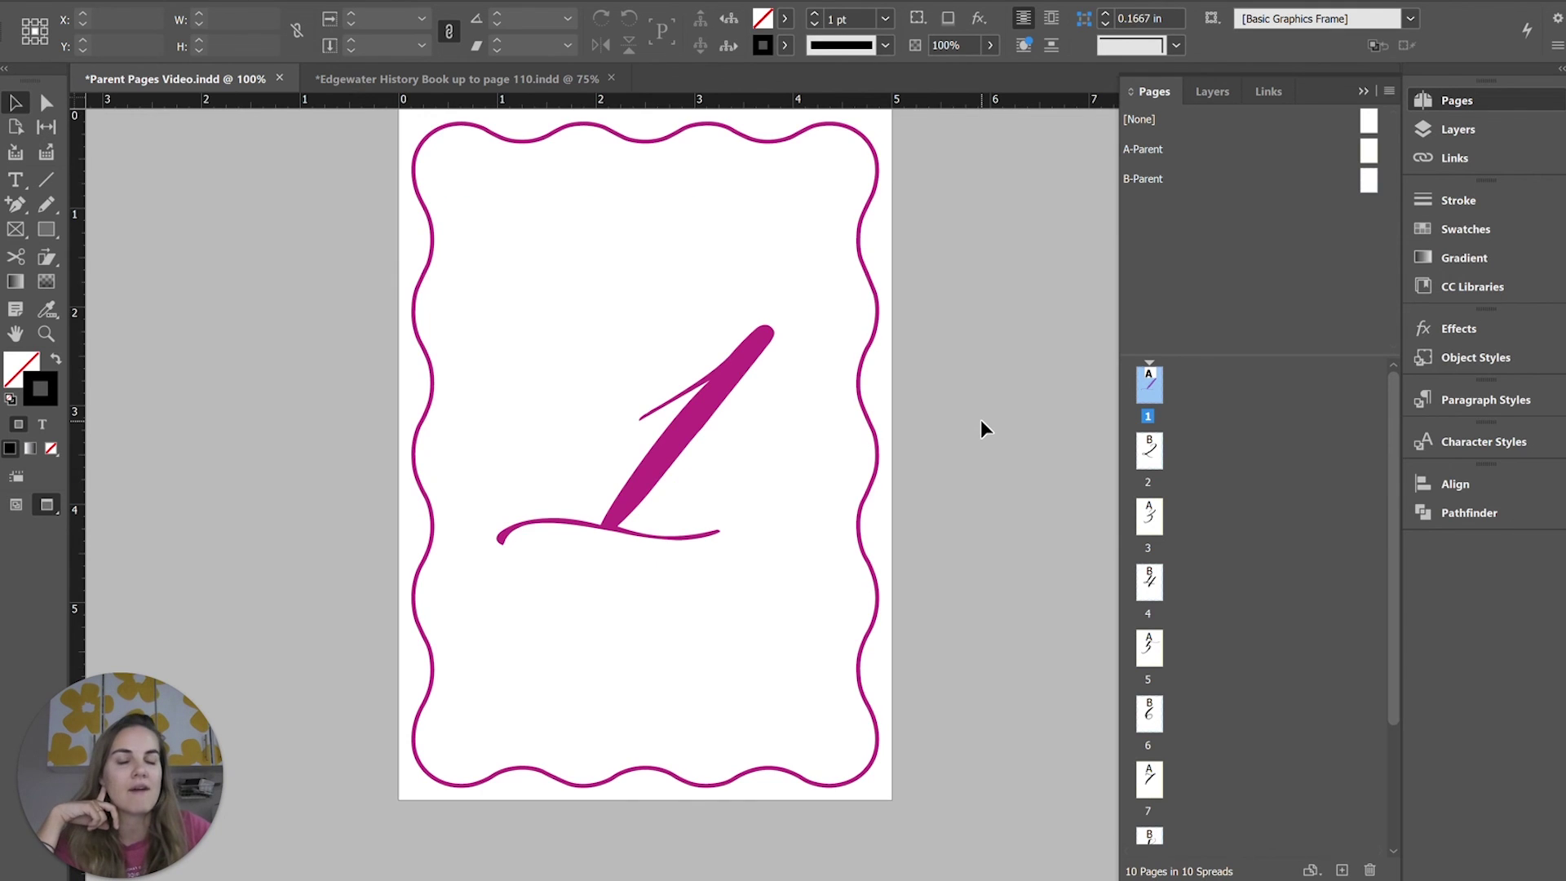
pyautogui.scroll(2, 980, 419)
pyautogui.scroll(-2, 980, 419)
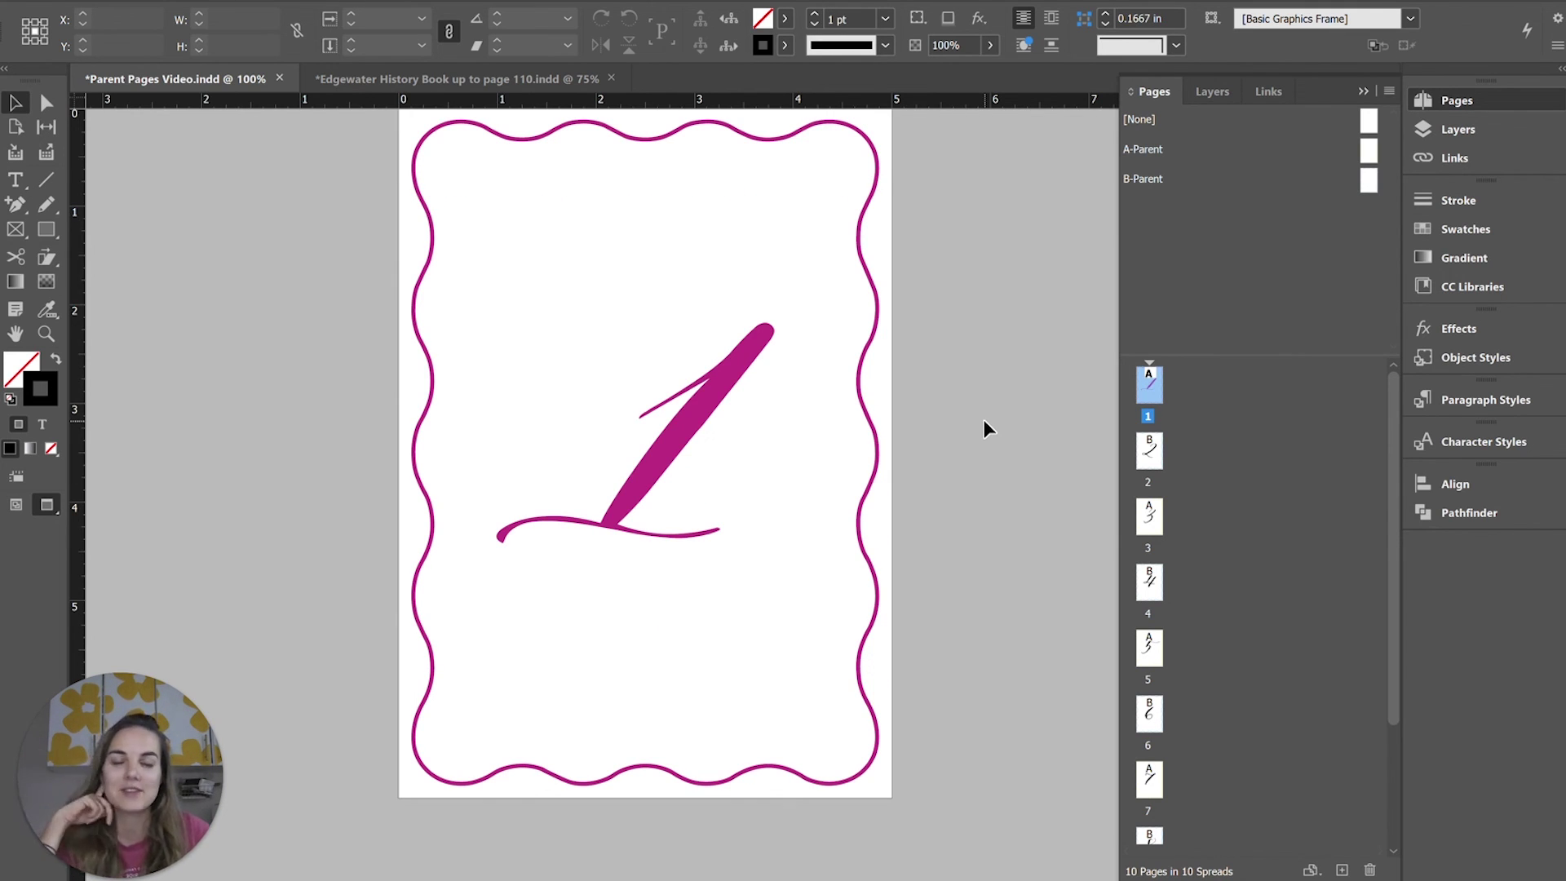
pyautogui.scroll(2, 983, 428)
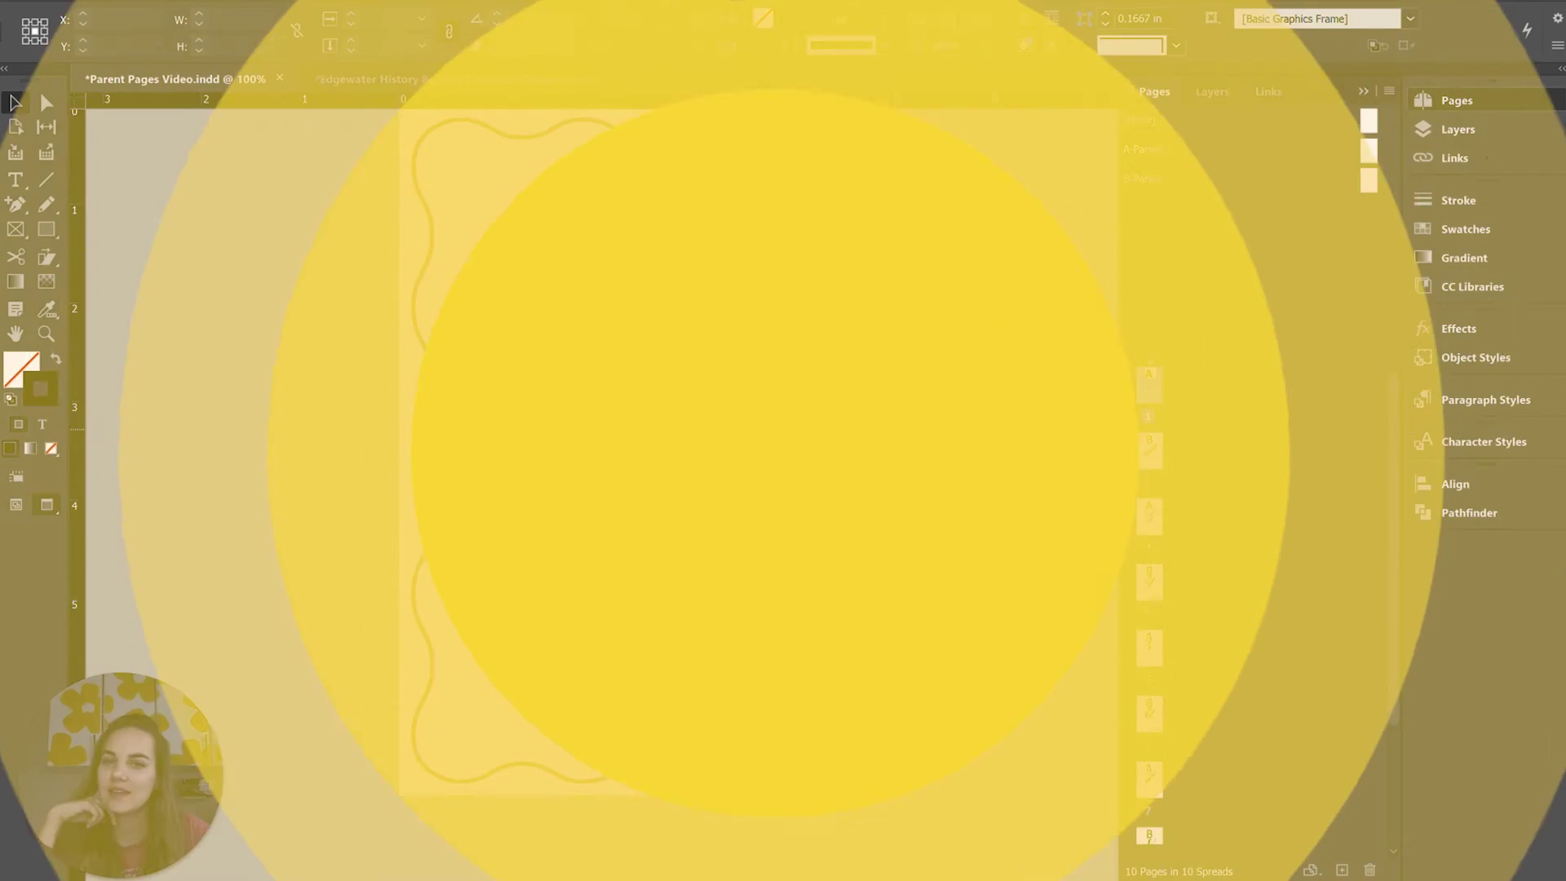